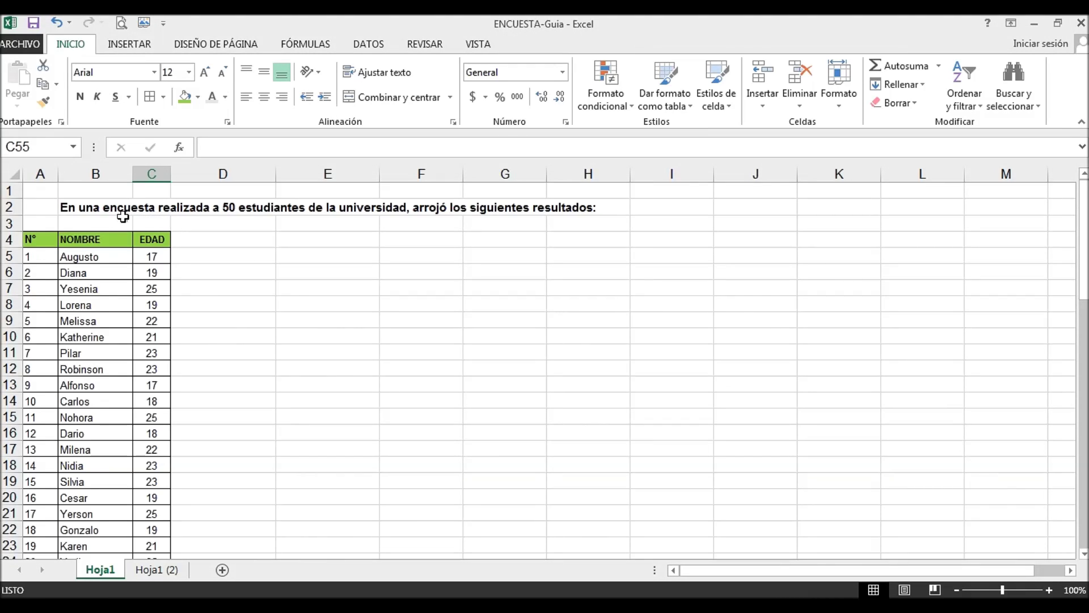
- Review the survey heading and the student name and age list from its first to its last row
click(103, 212)
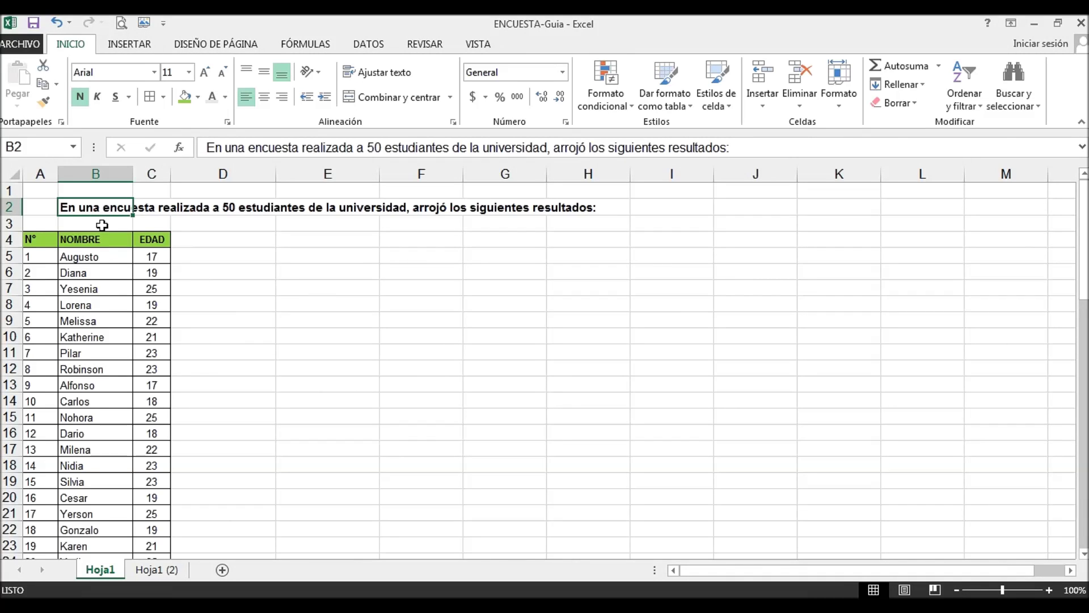
click(91, 260)
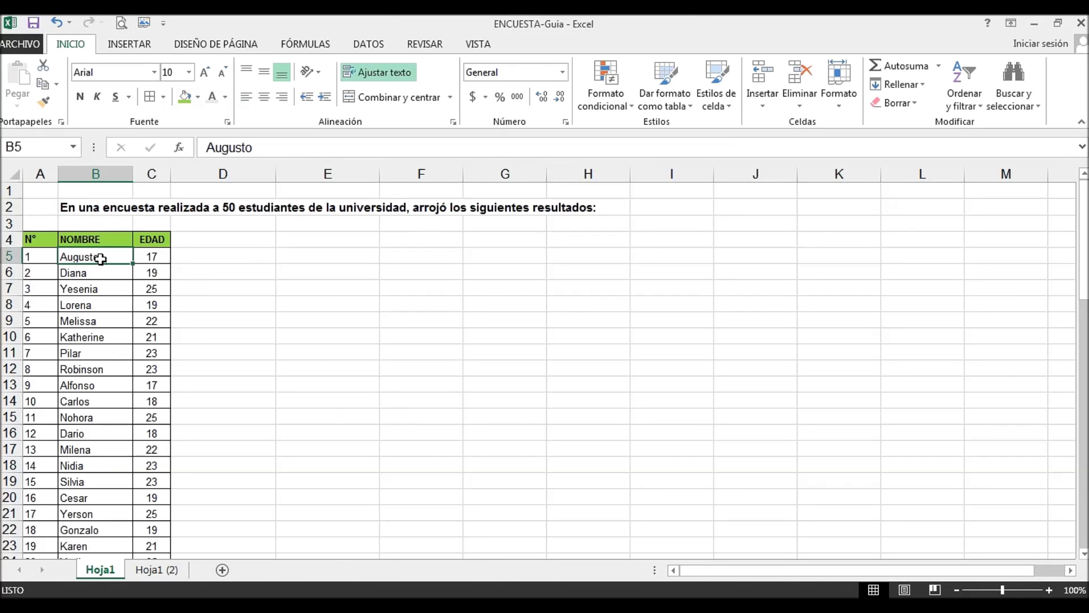
click(152, 256)
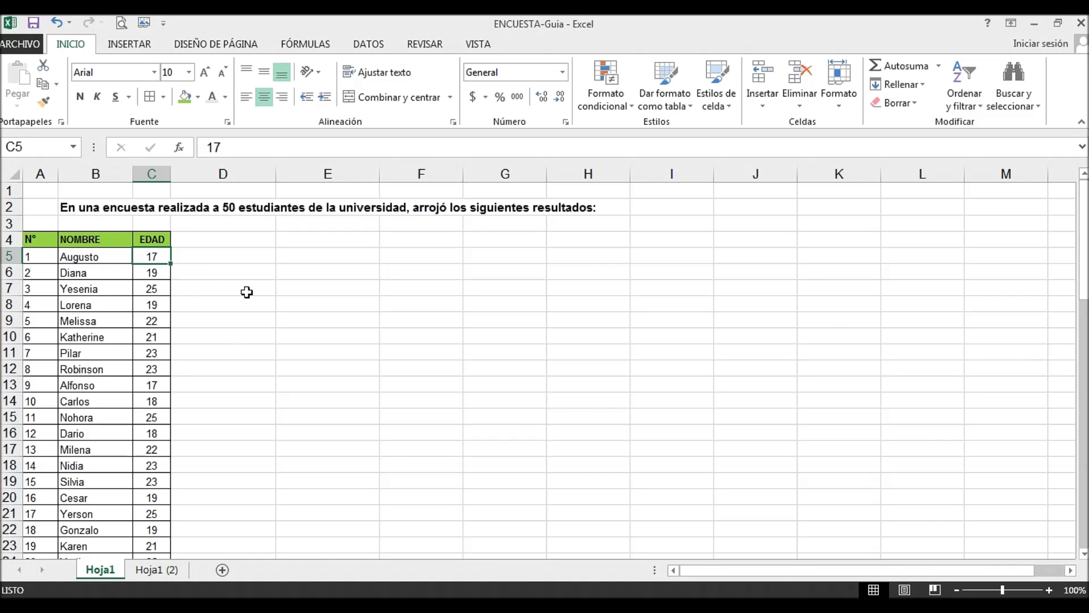
drag(1085, 247, 1084, 474)
scroll(901, 476, down, 1)
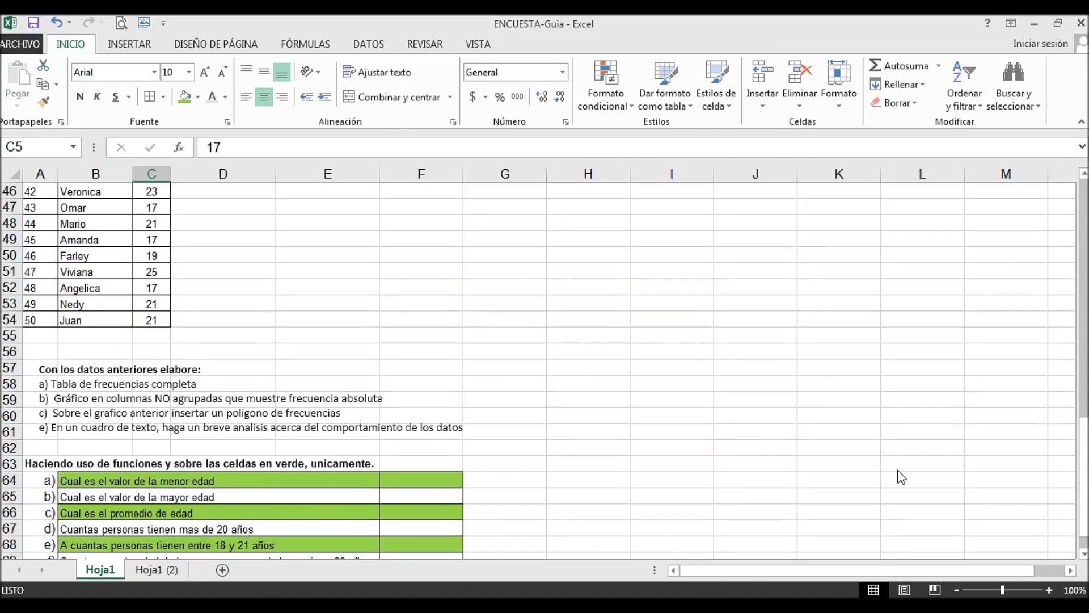
click(33, 317)
- Count the ages in C5:C54 in cell C55 with the CONTAR function and fill that cell green
click(149, 336)
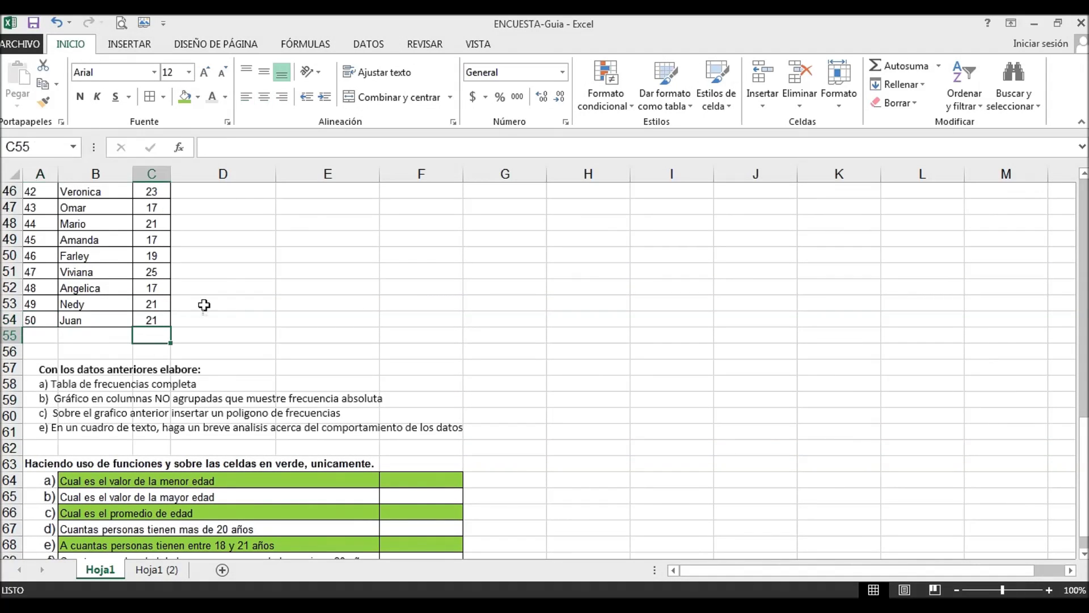
click(182, 149)
click(696, 376)
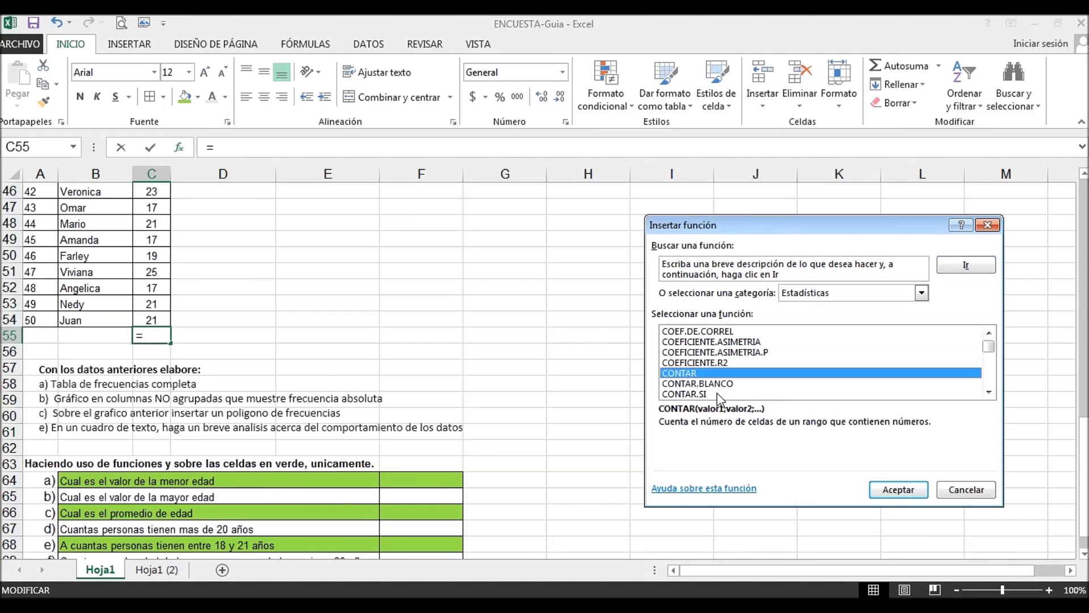
click(893, 489)
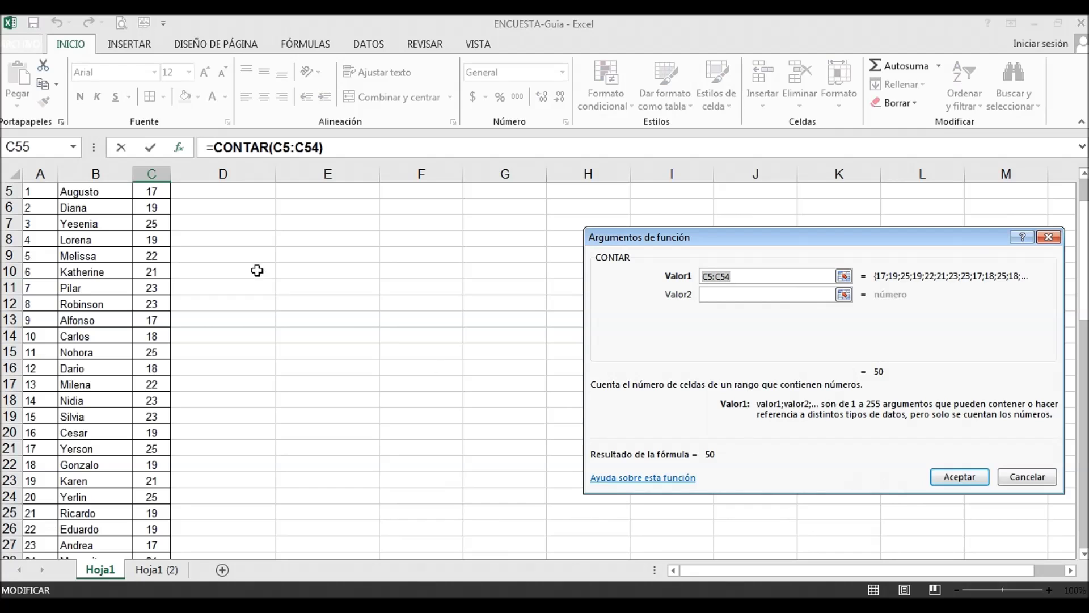
scroll(203, 291, up, 2)
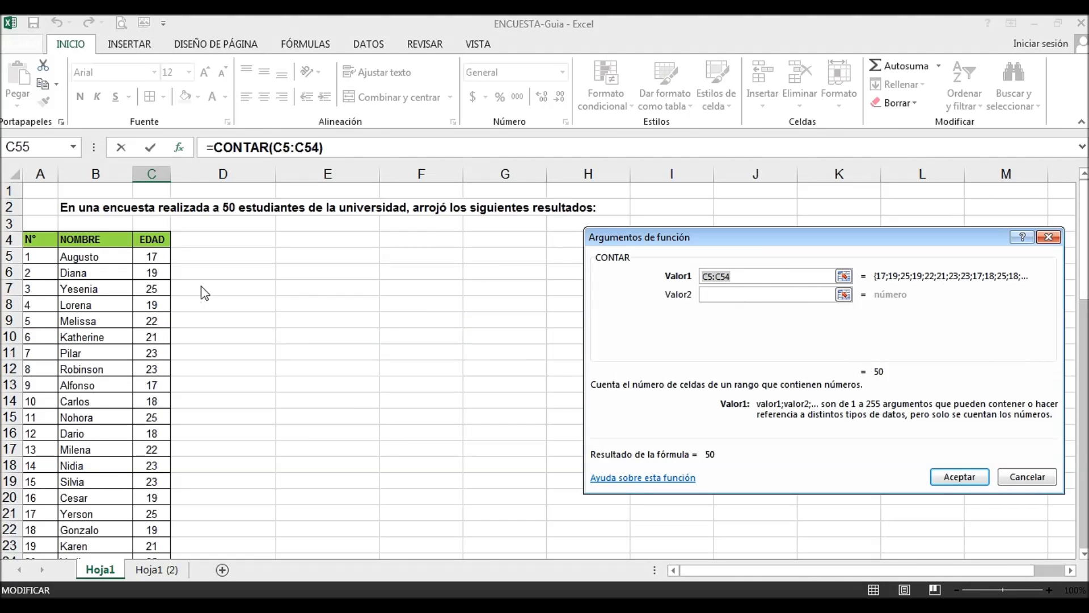
drag(150, 257, 151, 526)
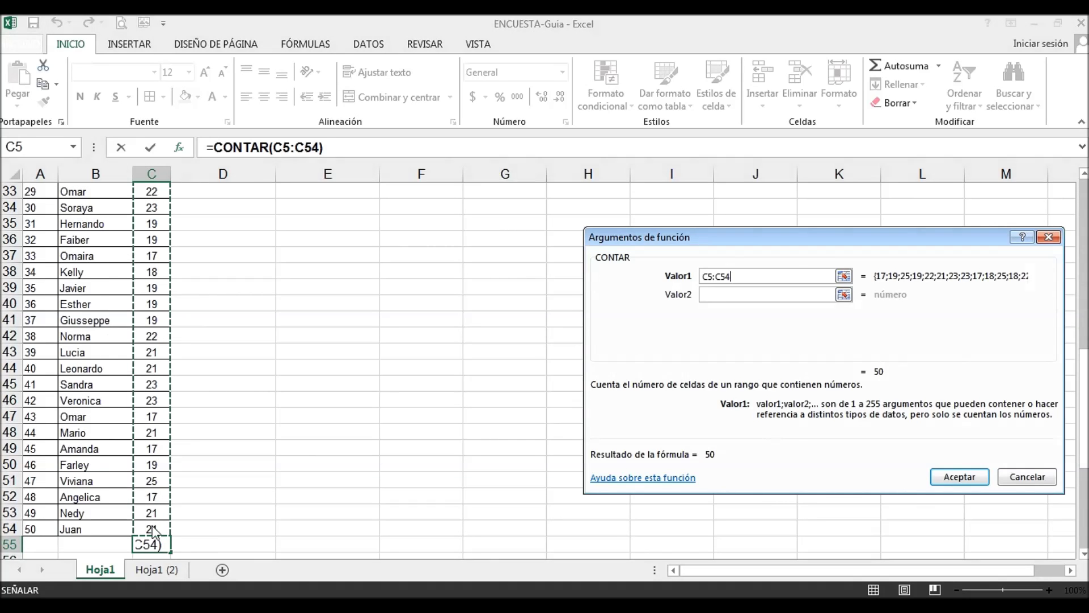
key(Return)
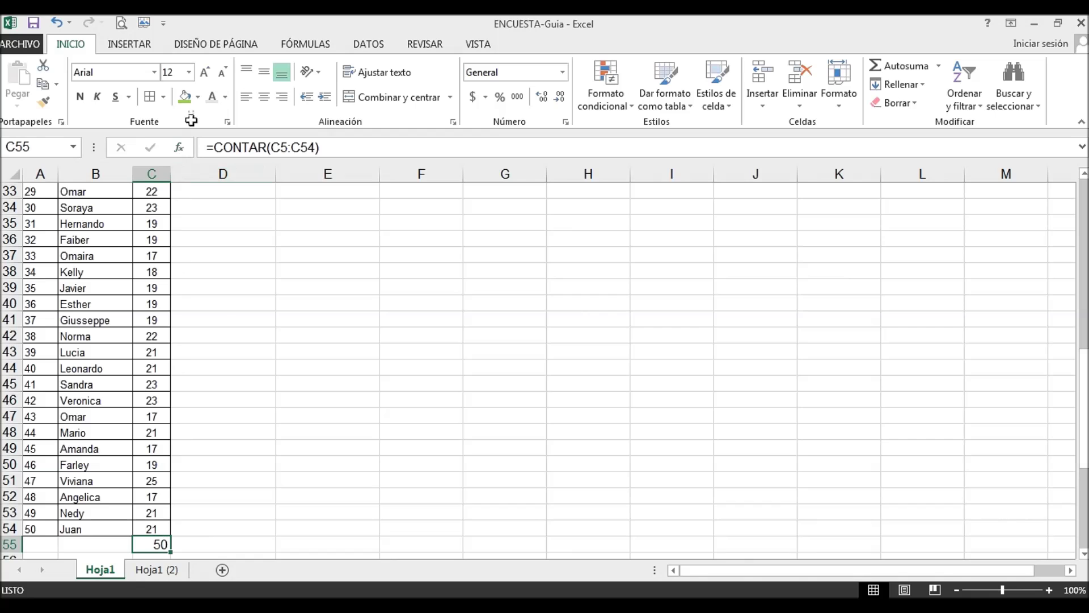
click(184, 97)
- Answer the lowest-age question in cell F64 with the MIN function over the ages in C5:C54
drag(1082, 397, 1082, 474)
click(86, 352)
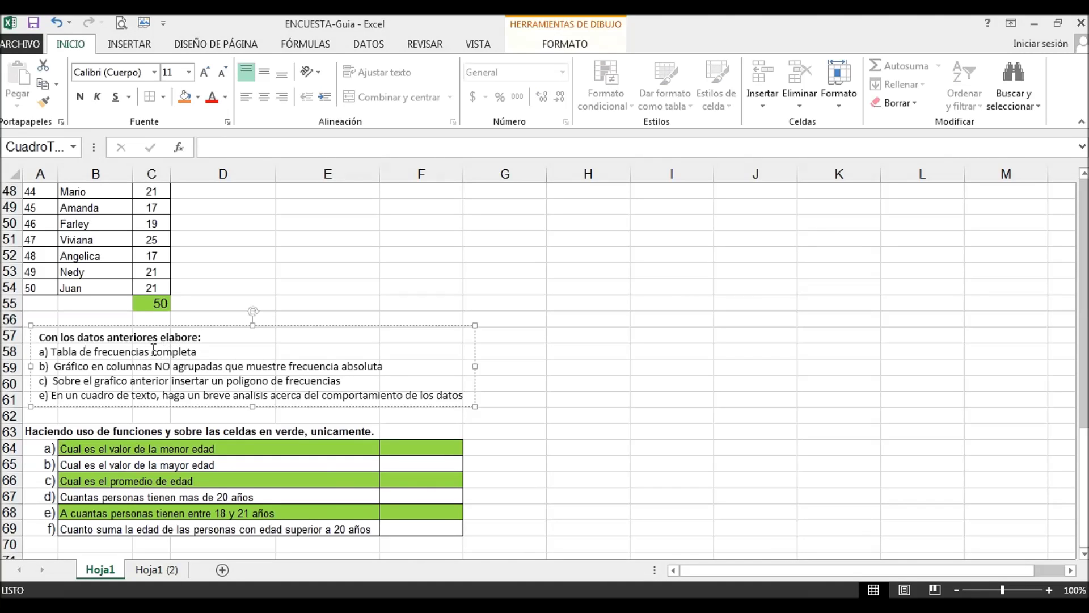
drag(426, 451, 425, 518)
click(414, 449)
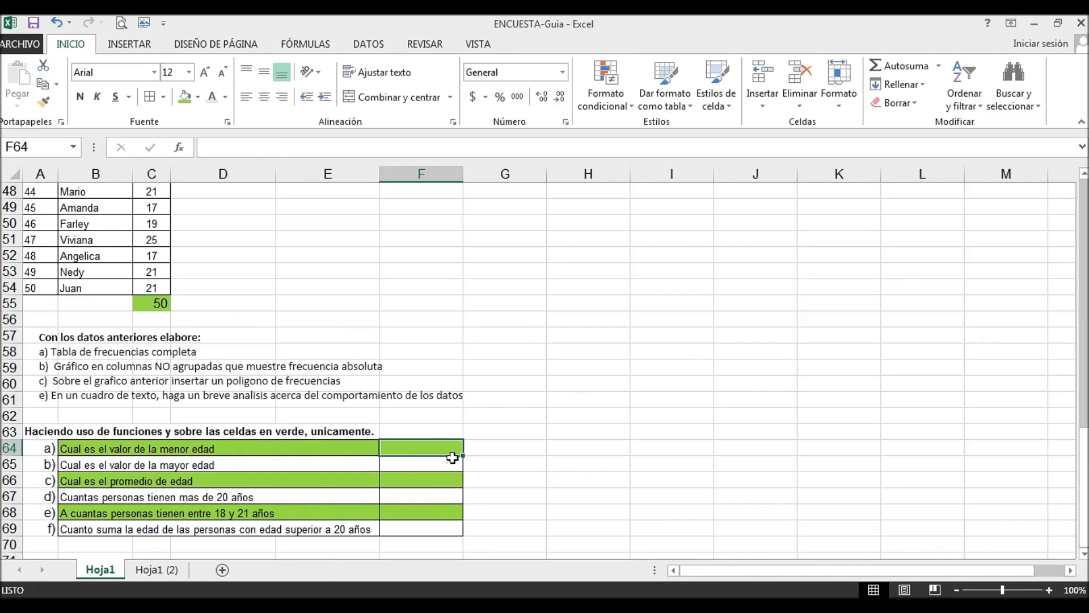
click(179, 148)
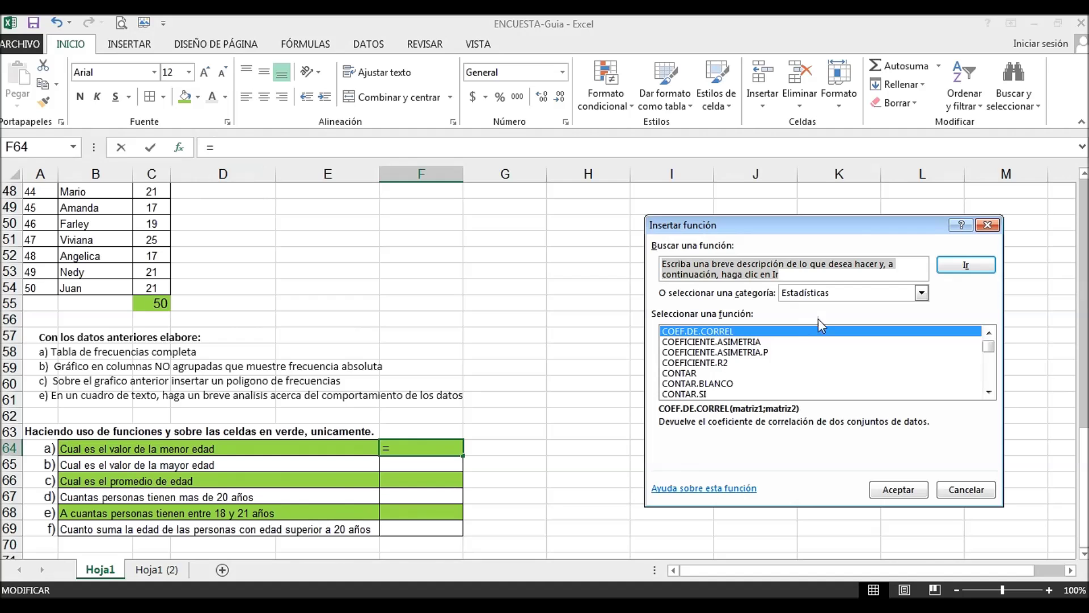
click(755, 362)
double_click(689, 395)
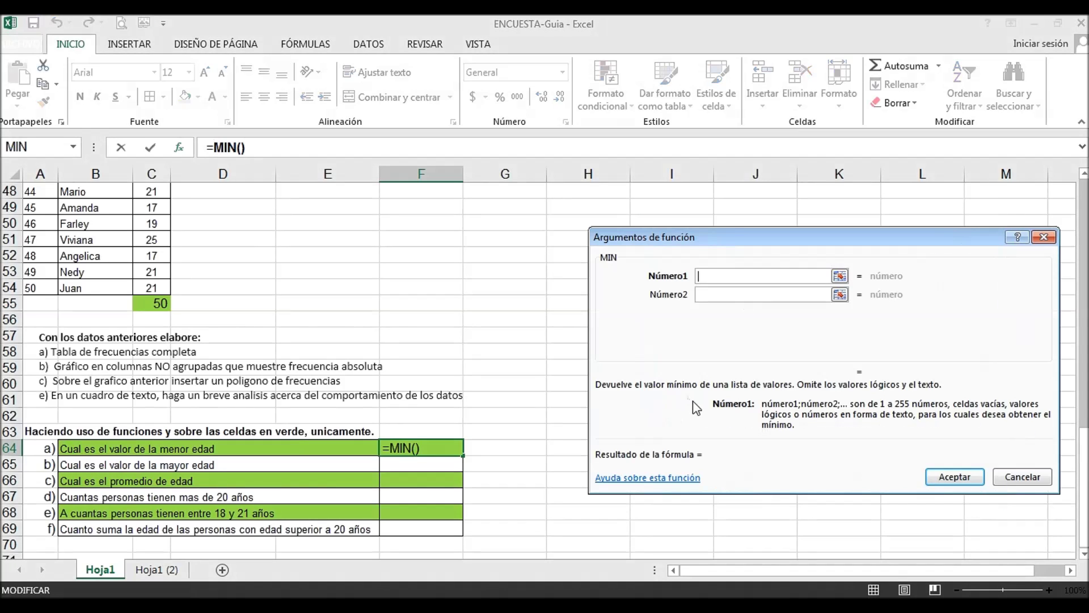
drag(1083, 431, 800, 250)
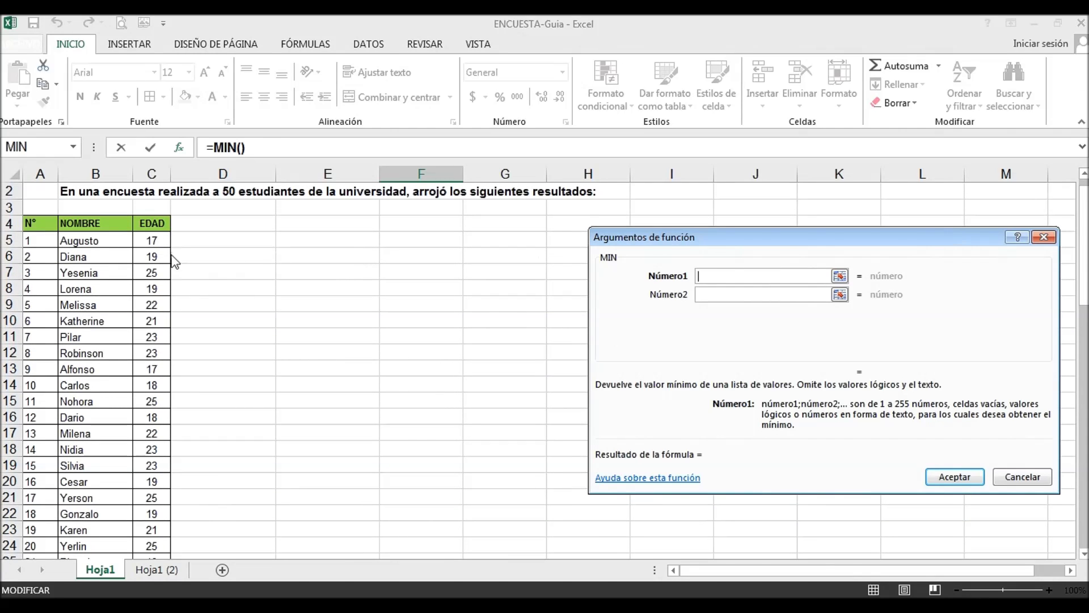
drag(151, 238, 147, 511)
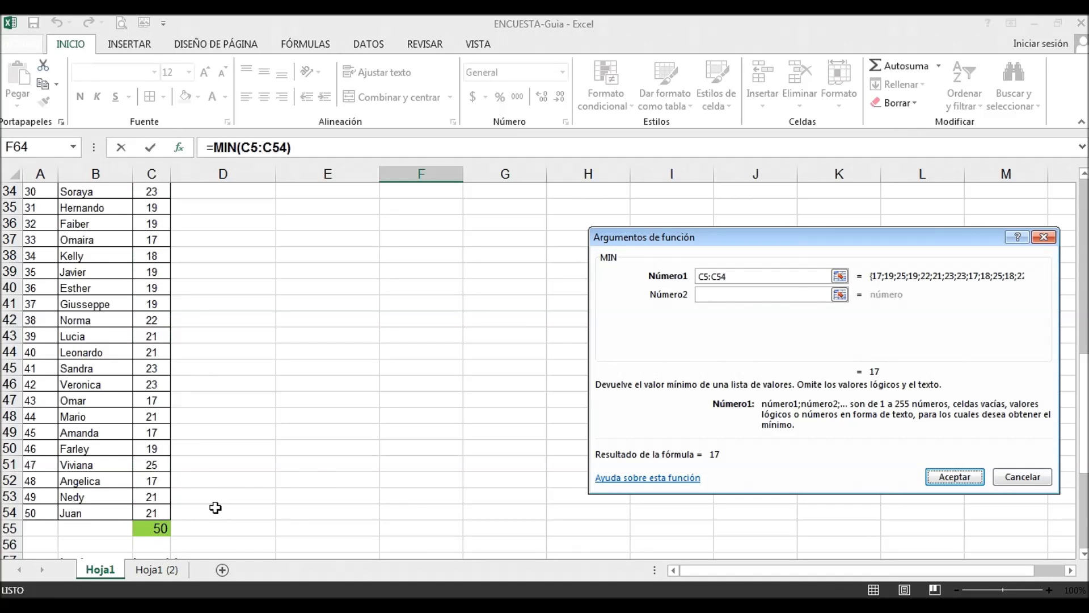
key(Return)
key(Return)
click(440, 448)
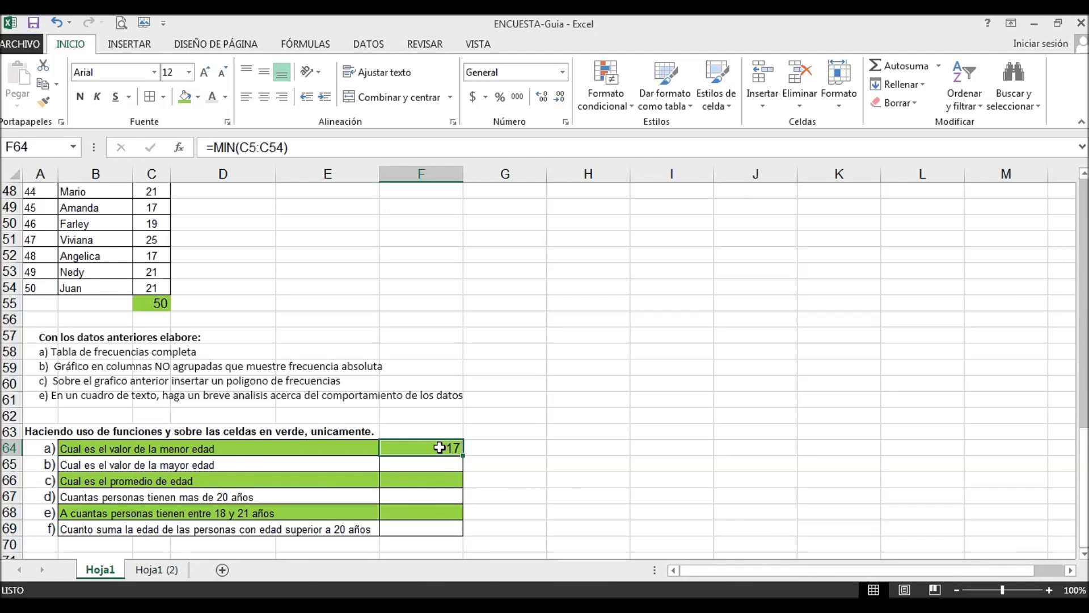
- Answer the highest-age question in cell F65 with the MAX function over C5:C54
click(434, 465)
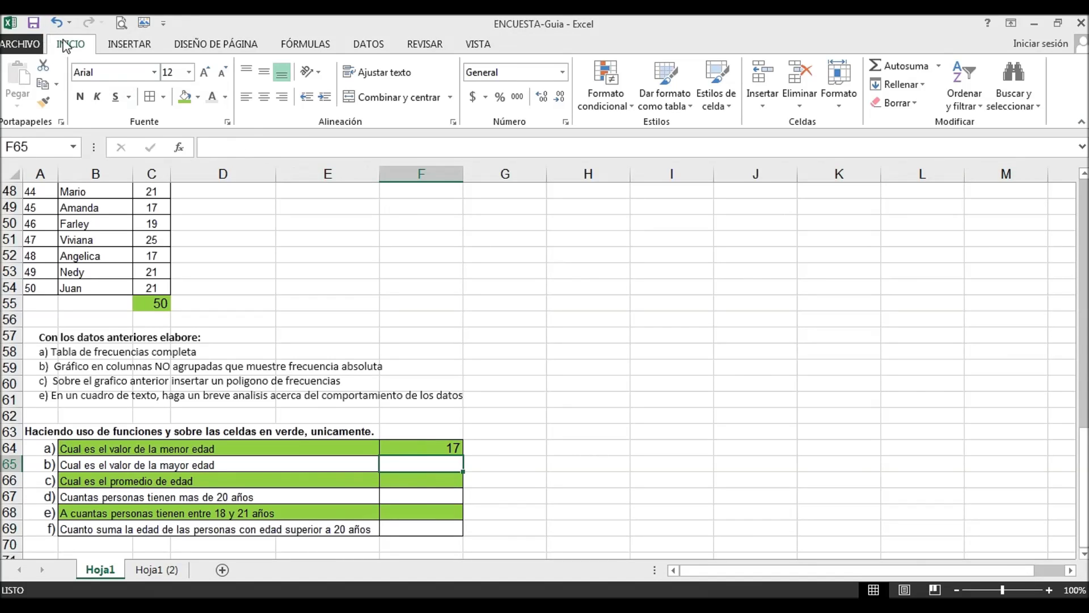
click(939, 67)
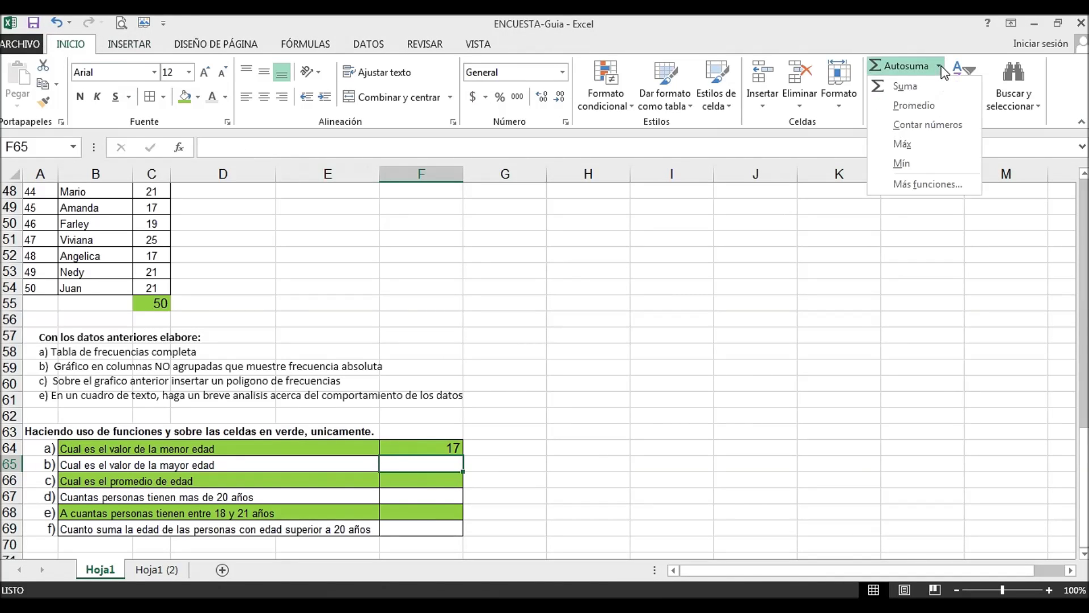
click(902, 143)
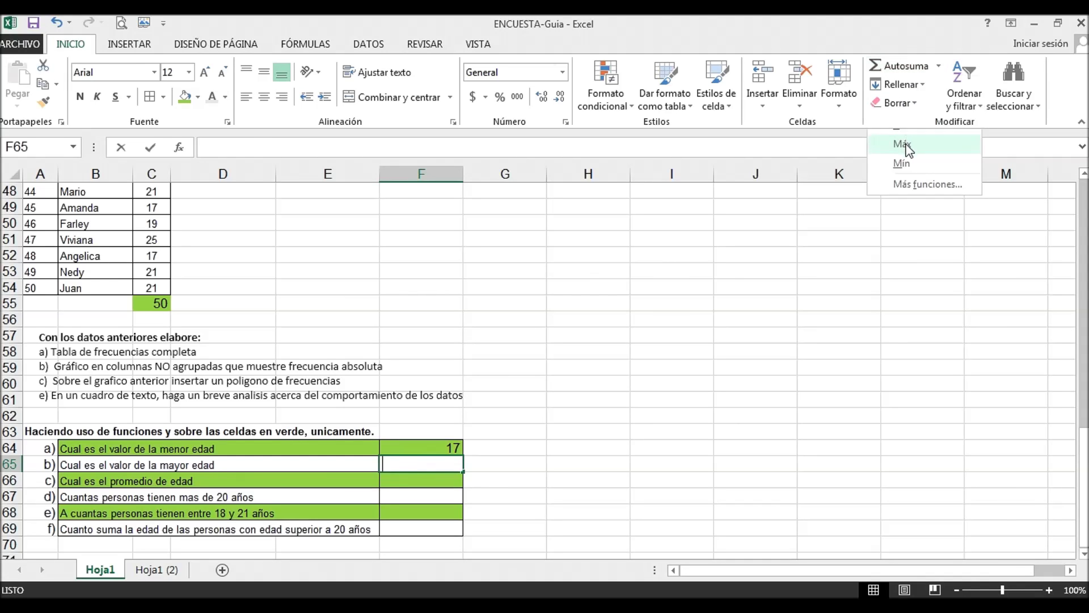
scroll(171, 335, up, 15)
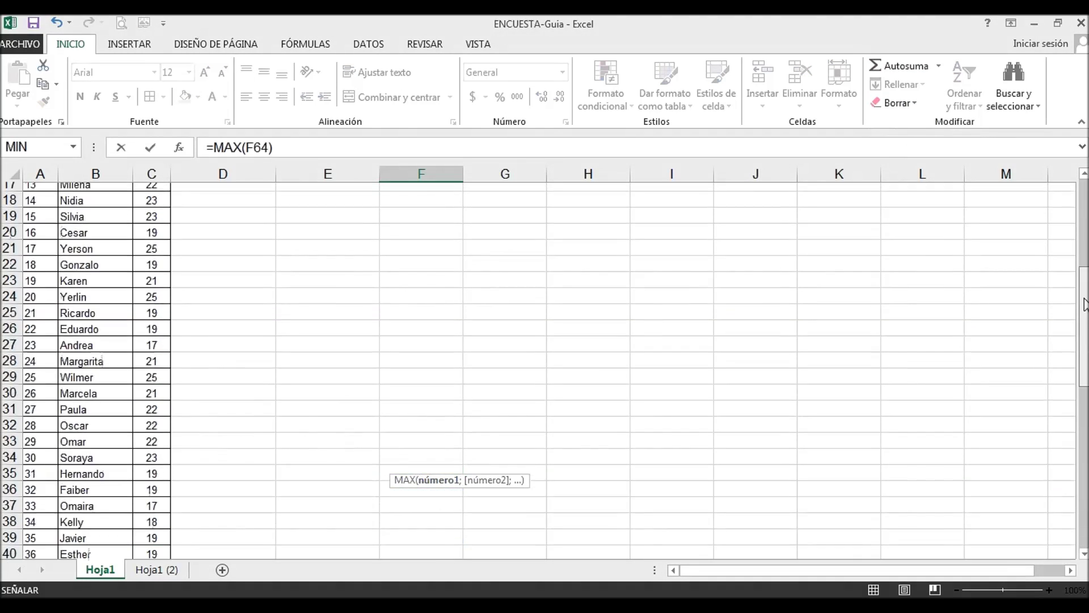
drag(152, 256, 155, 511)
key(Return)
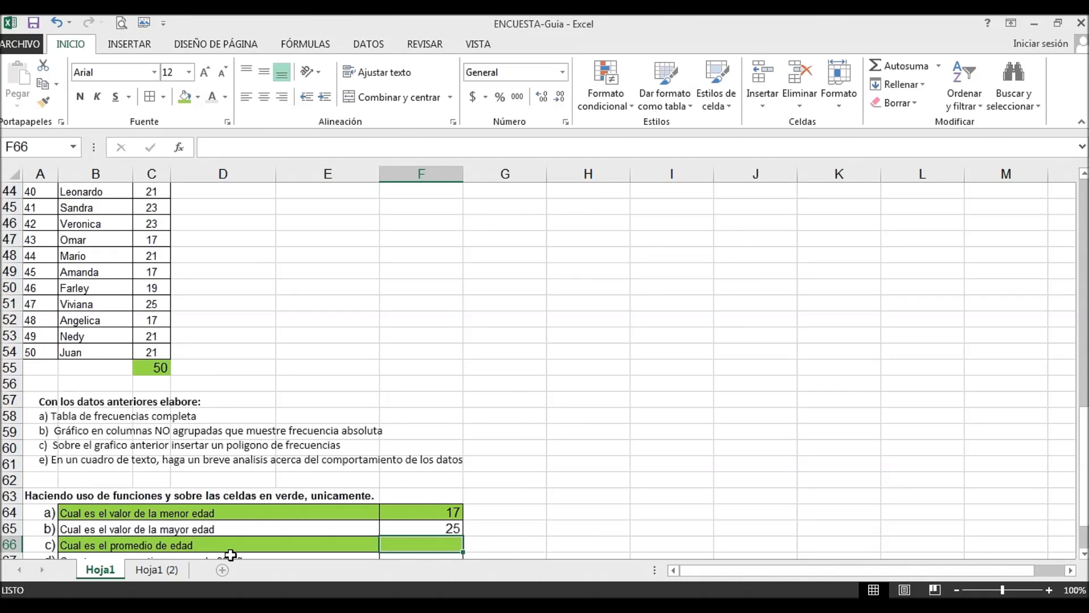
- Calculate the average age in cell F66 with the PROMEDIO function over C5:C54
drag(1085, 437, 1085, 460)
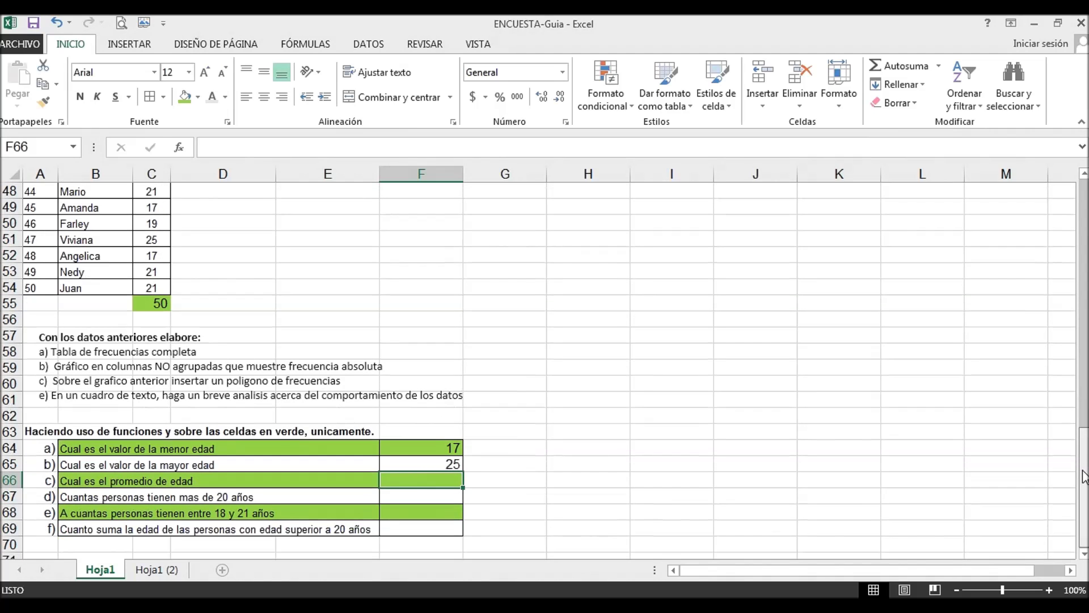
click(148, 482)
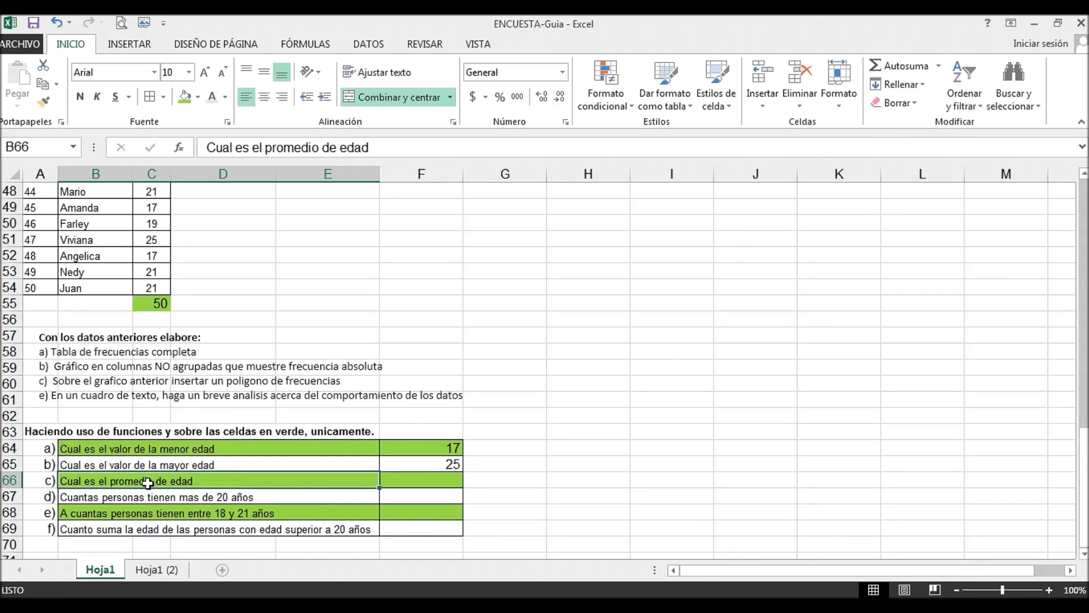
click(418, 482)
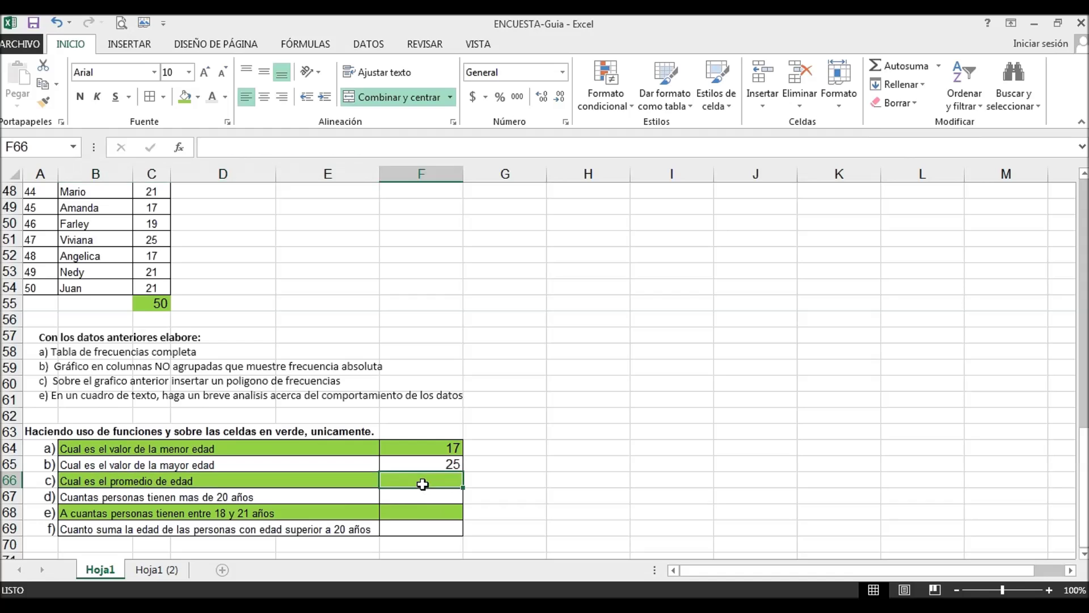
click(939, 67)
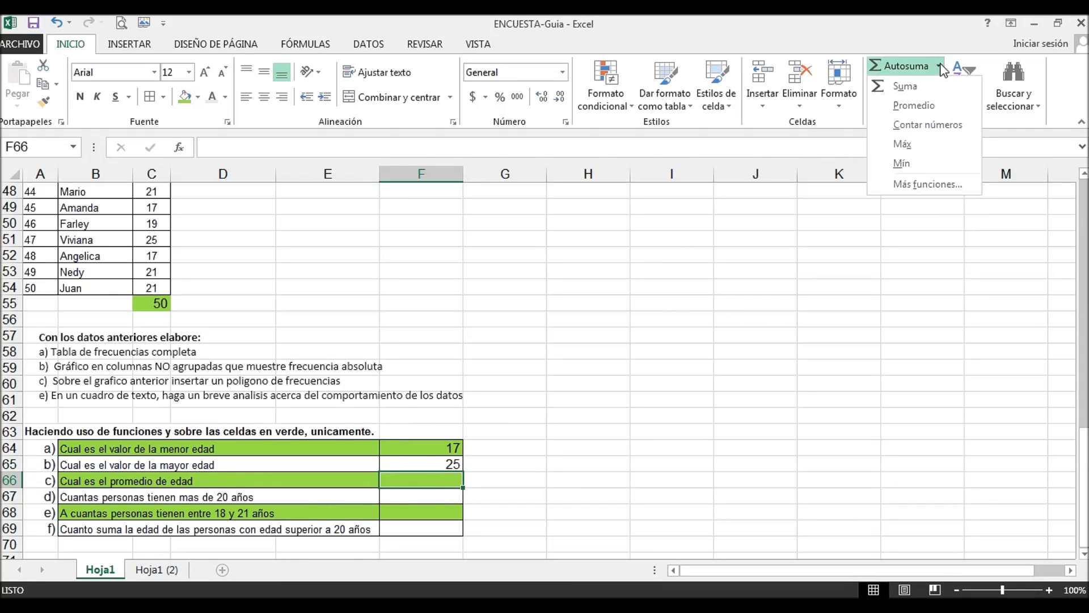
click(917, 108)
drag(1086, 486, 1078, 227)
drag(168, 258, 145, 512)
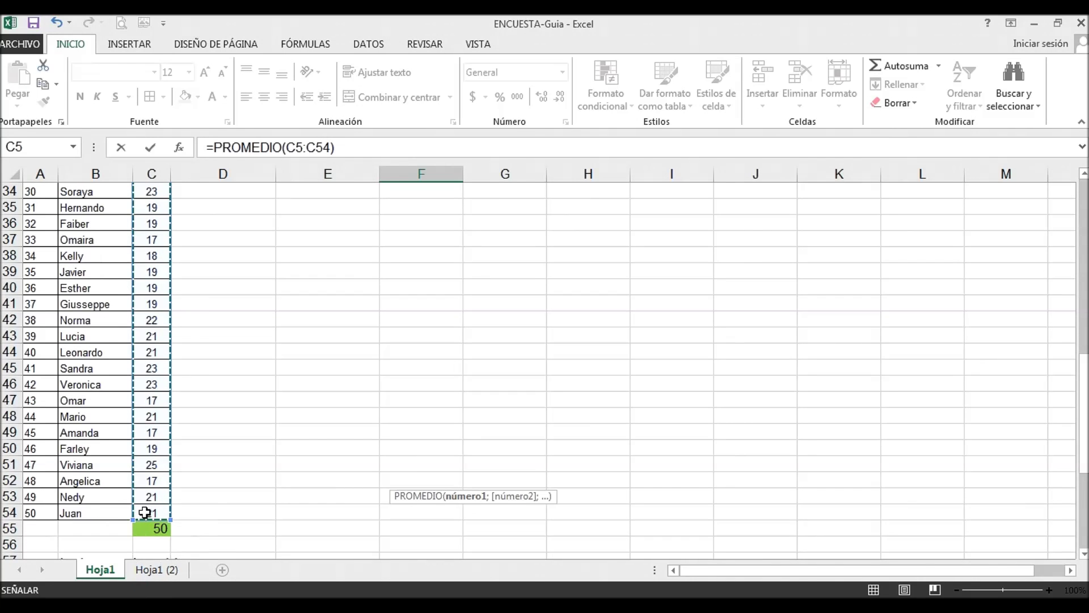
key(Return)
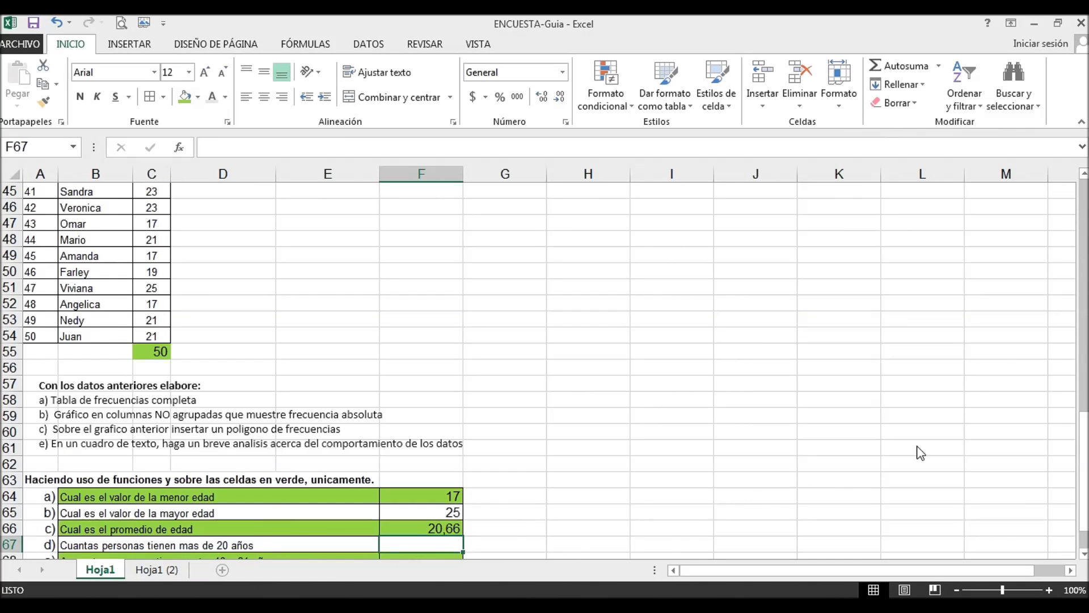
- Count the people older than 20 in cell F67 with the CONTAR.SI function over C5:C54 and the criterion >20
scroll(1081, 440, down, 1)
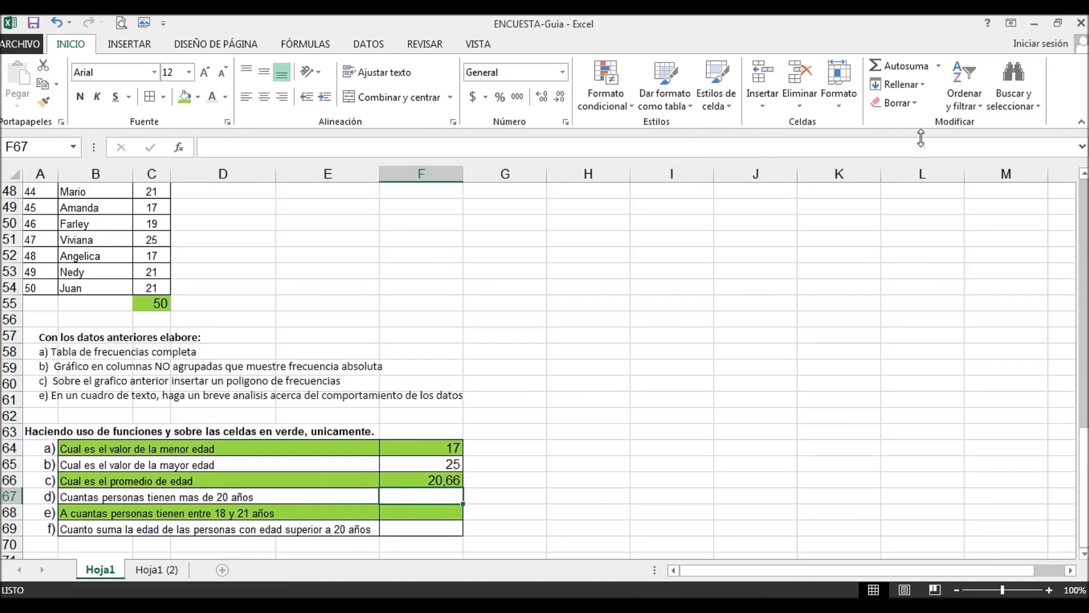
click(938, 67)
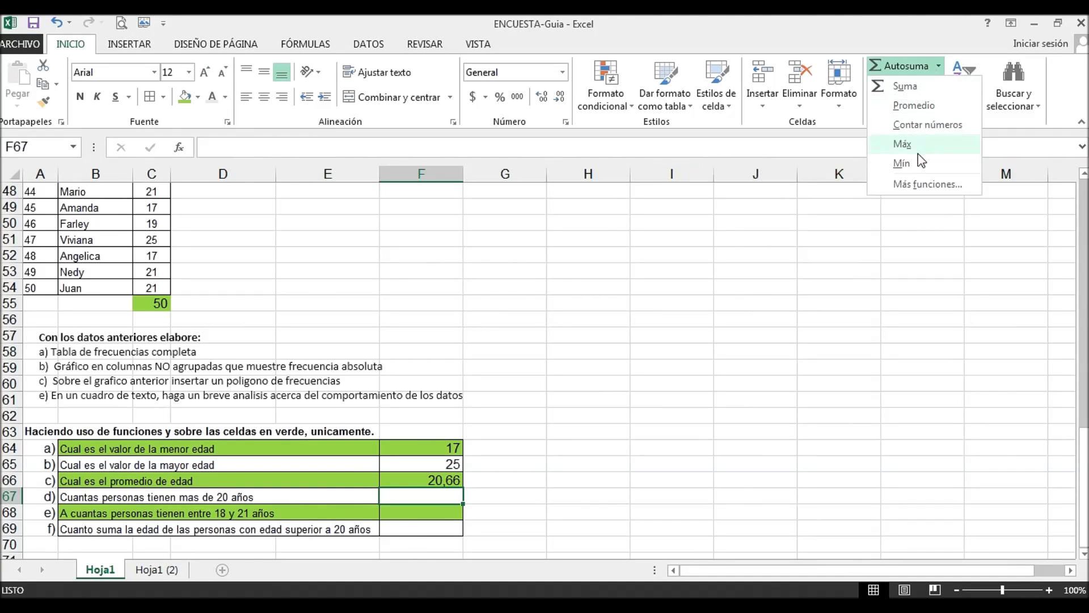
click(924, 185)
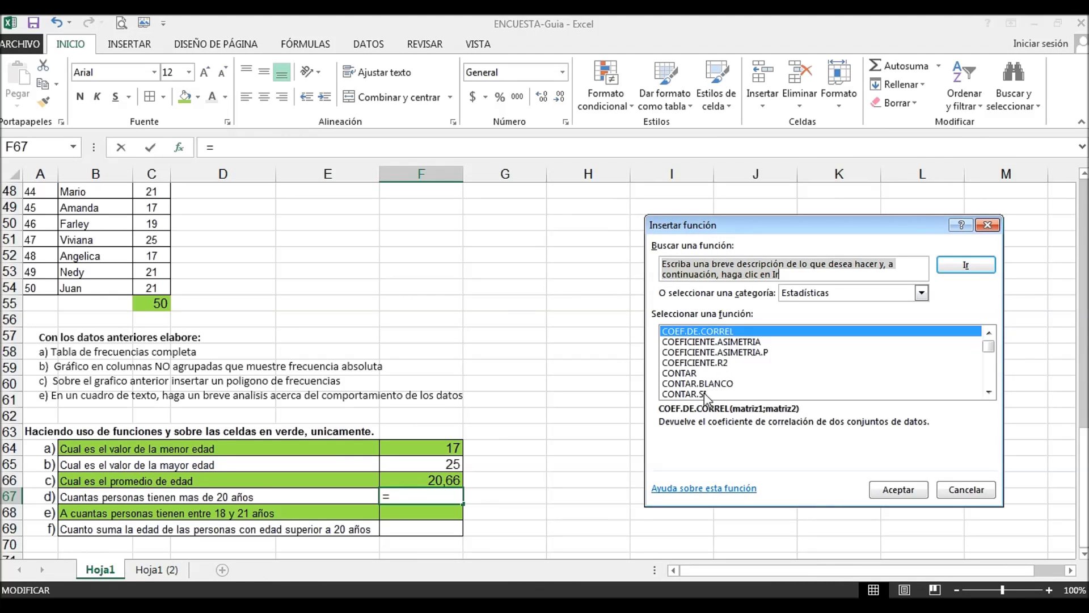
click(684, 394)
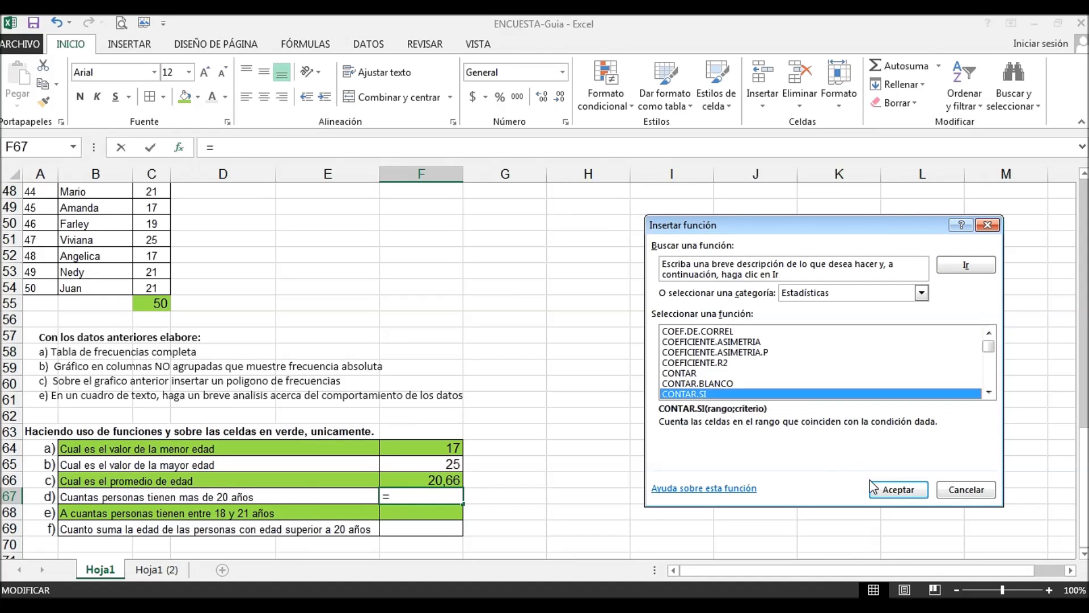
click(898, 489)
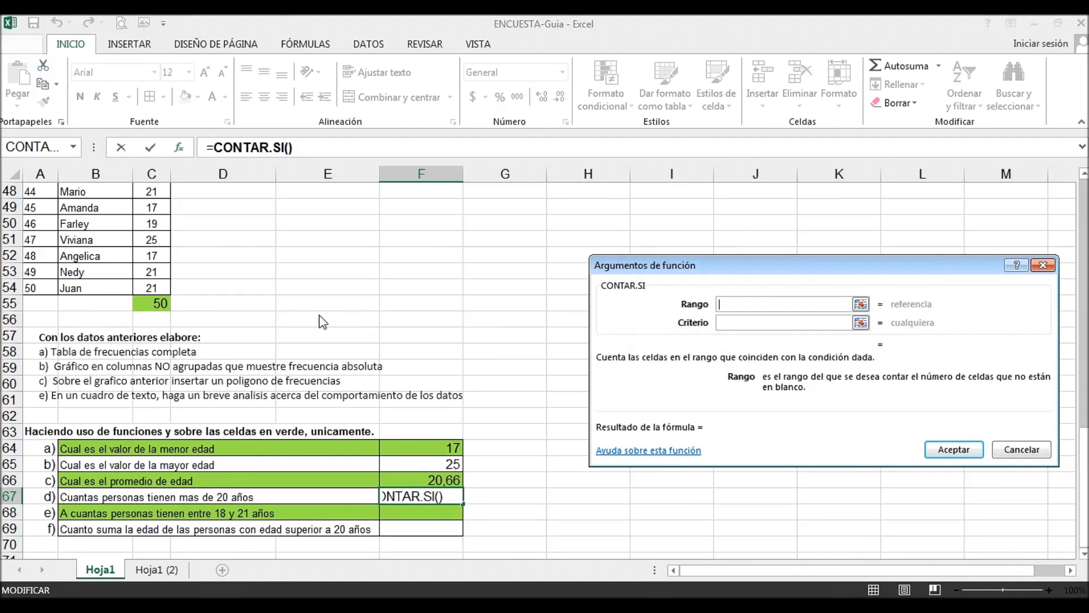
scroll(265, 272, up, 16)
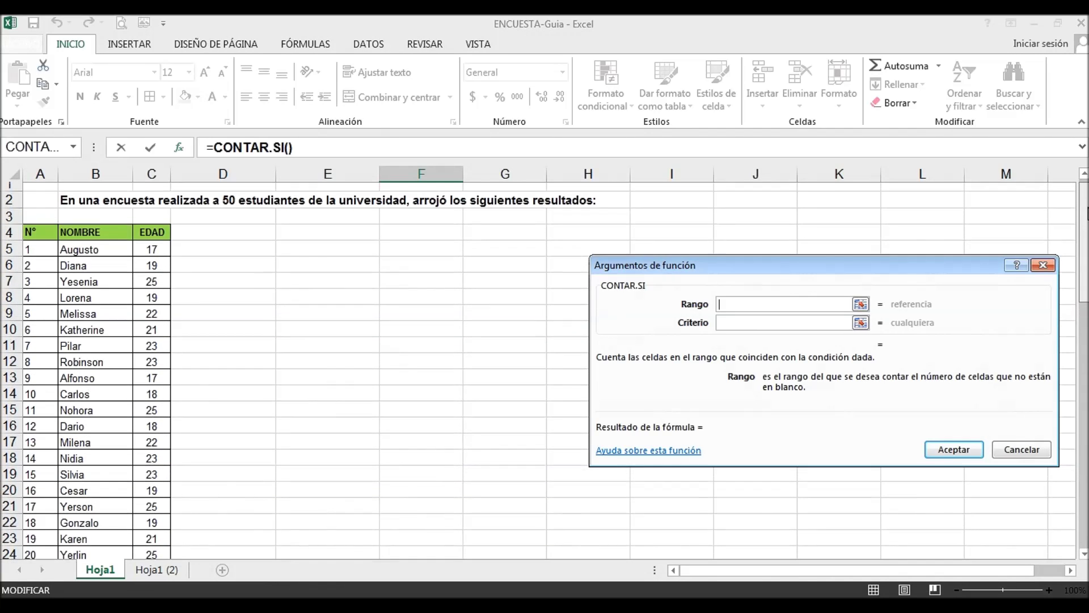
drag(171, 261, 153, 512)
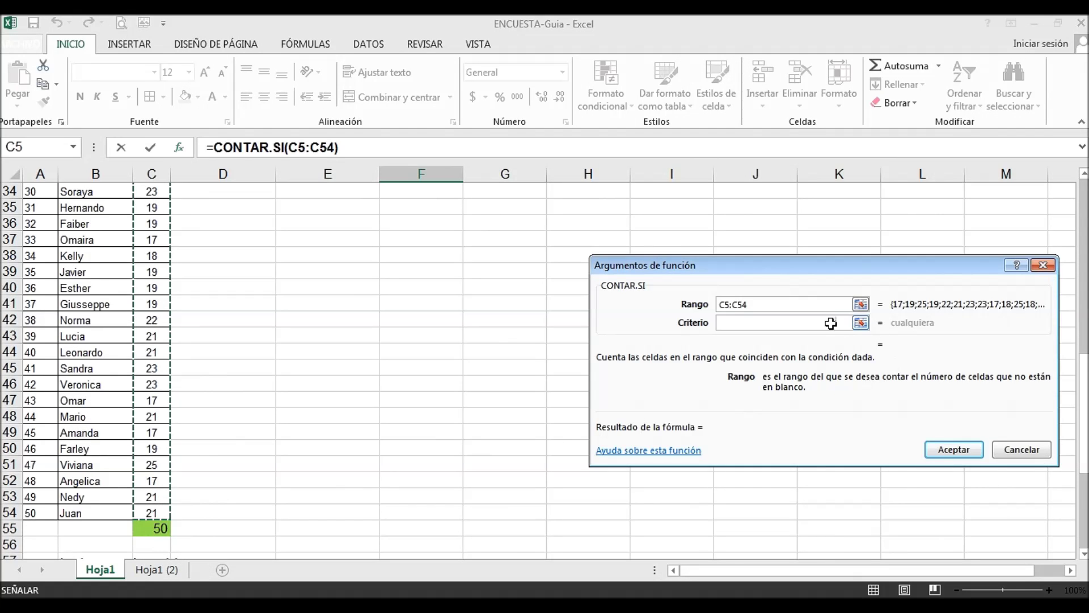
click(800, 323)
drag(1085, 417, 1085, 442)
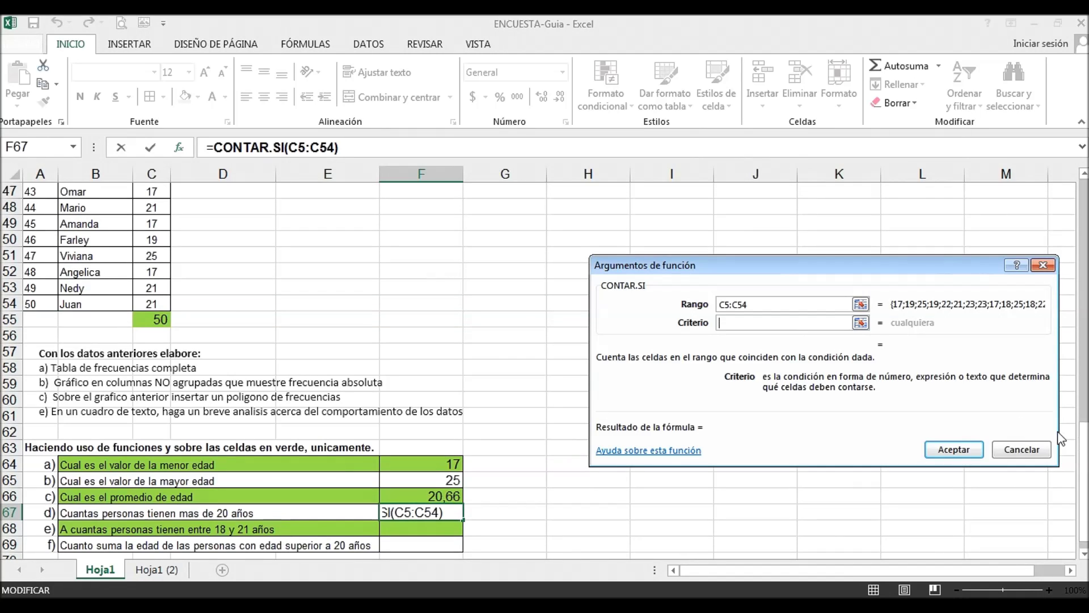
text(>)
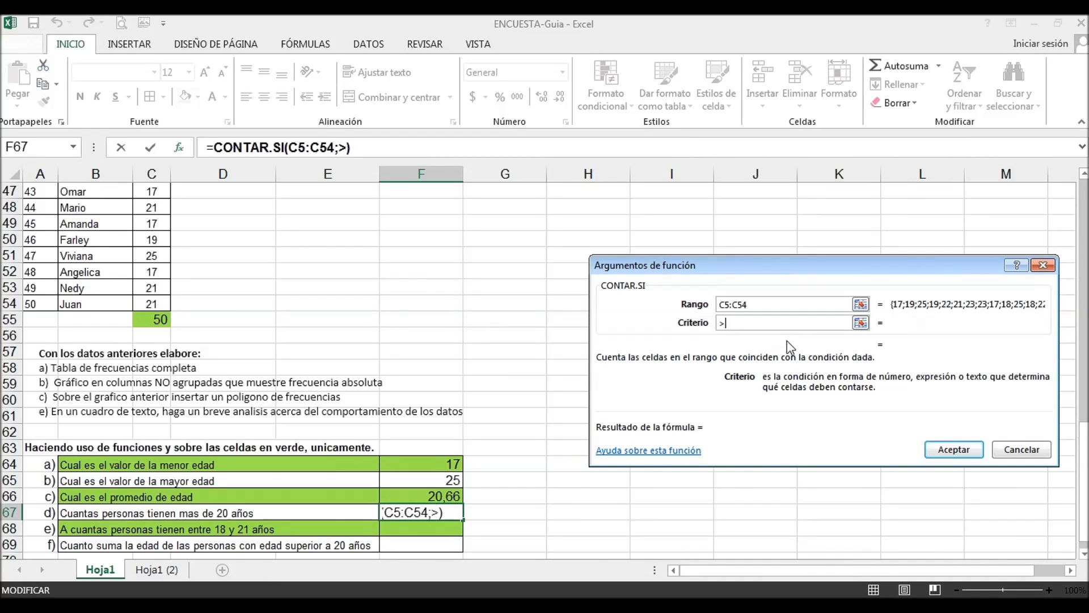
text(20)
click(936, 447)
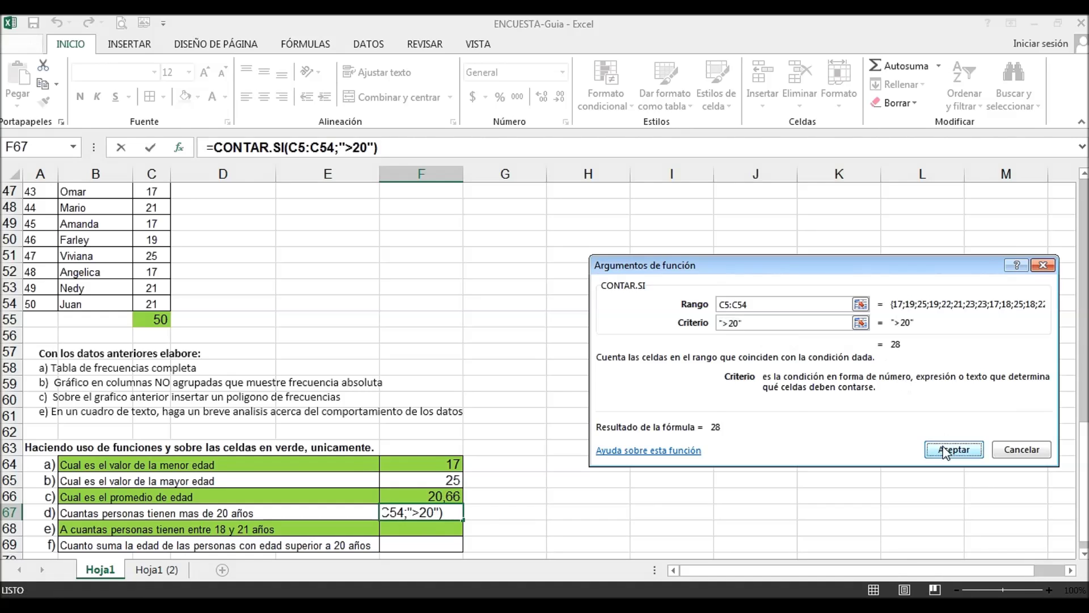
- Insert the statistical function CONTAR.SI.CONJUNTO in cell F68 for the question about people between 18 and 21 years old
click(434, 531)
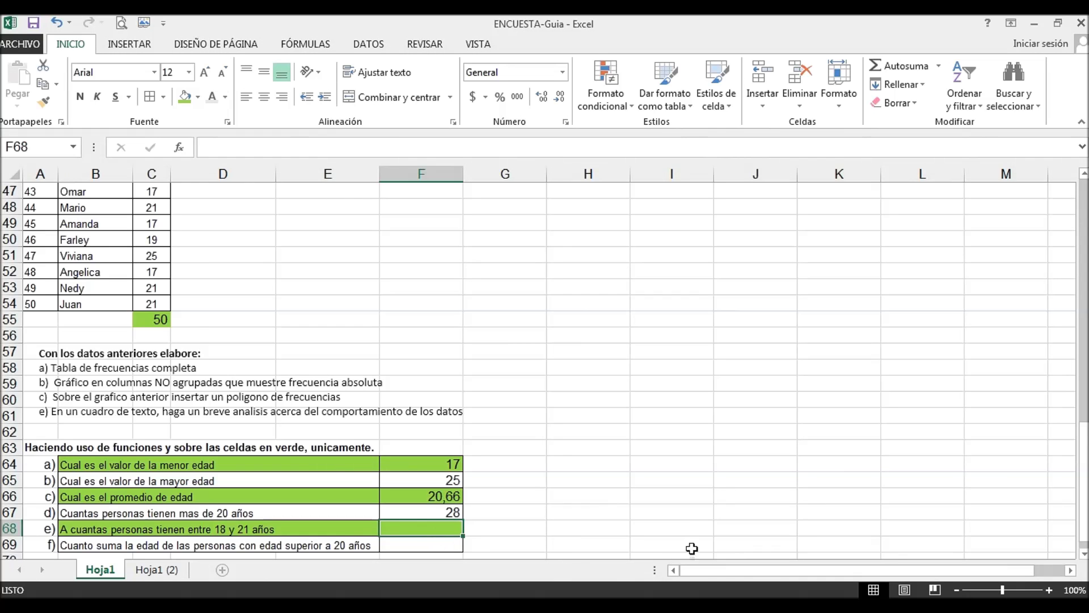
scroll(180, 515, down, 1)
click(180, 515)
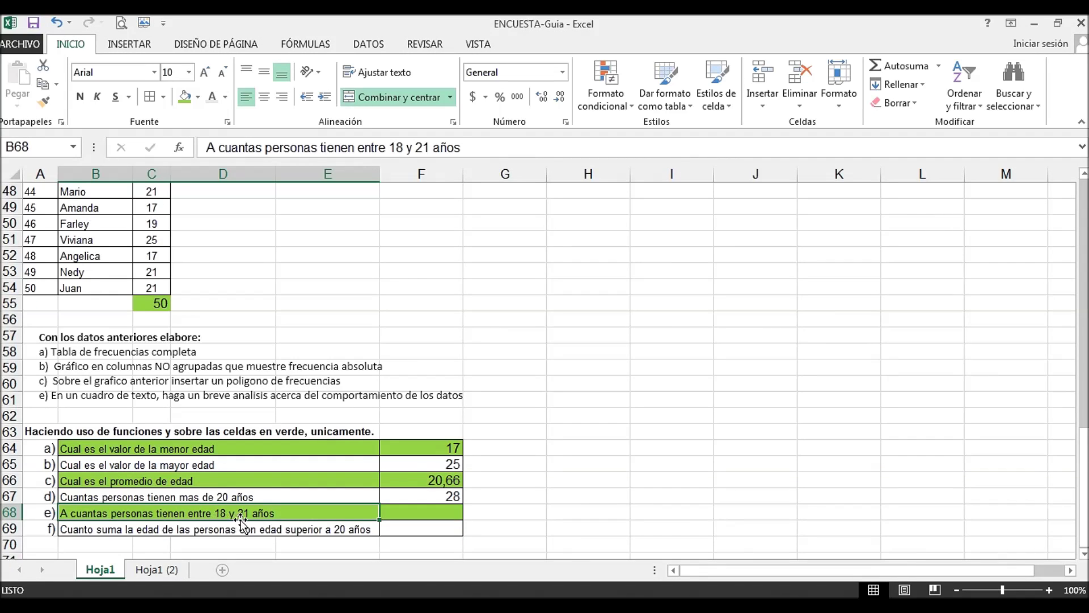
click(413, 513)
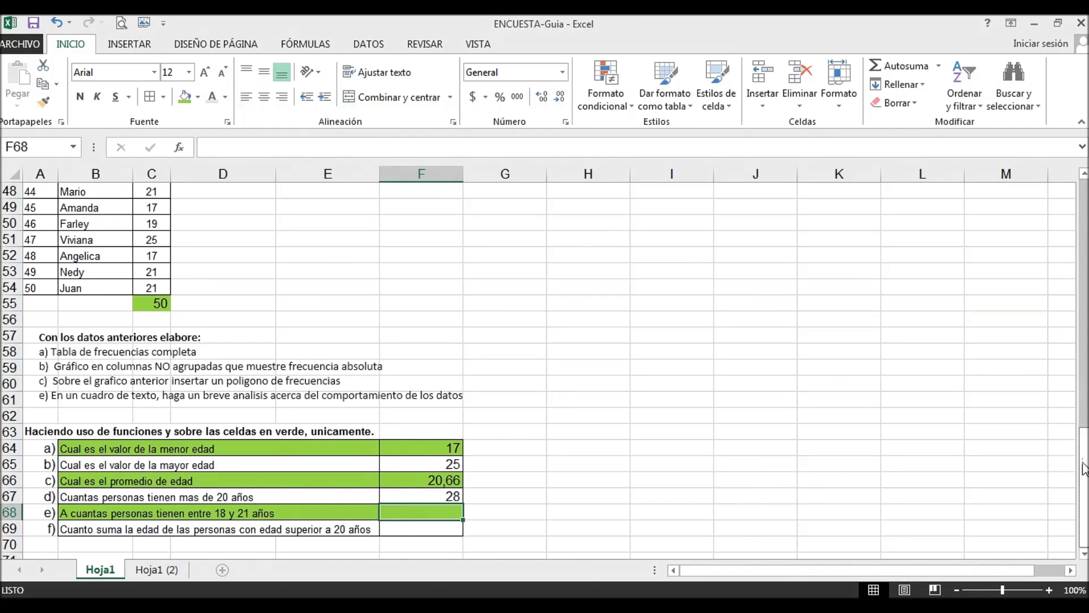
scroll(1084, 471, up, 1)
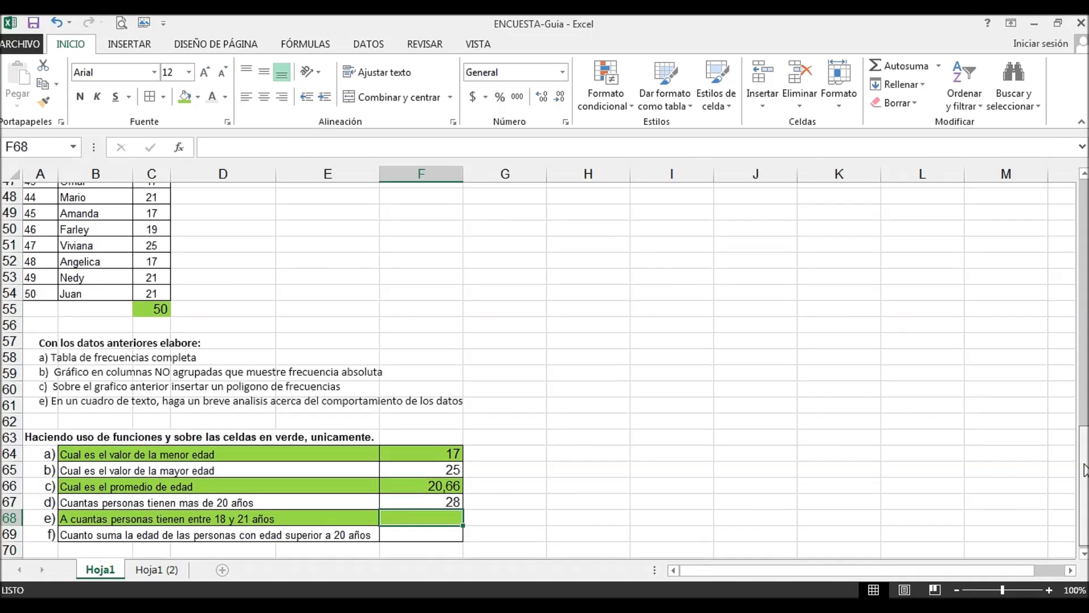
drag(1086, 470, 1063, 475)
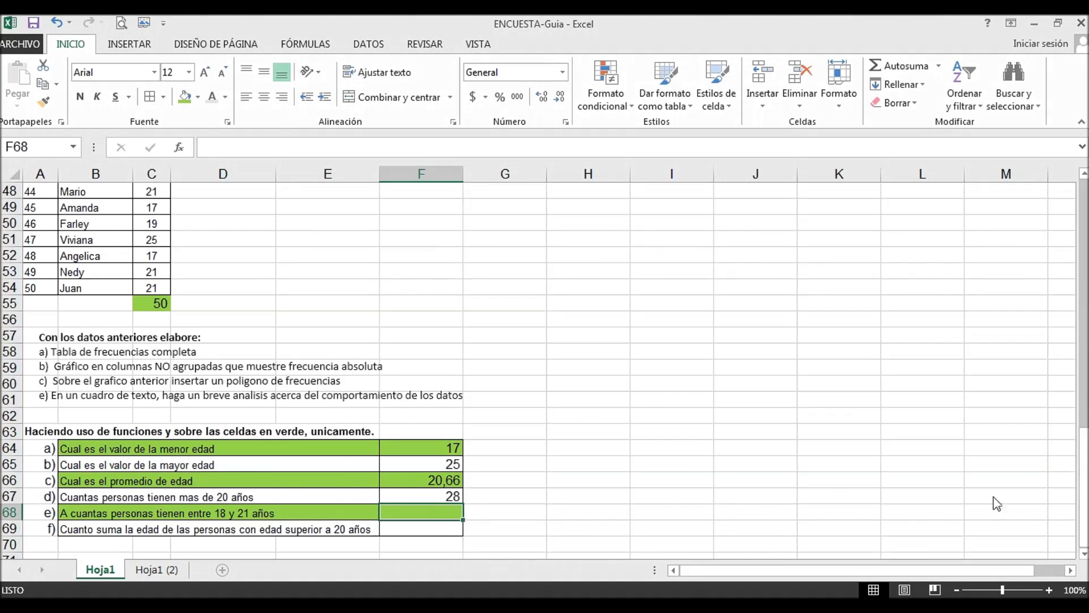
click(180, 149)
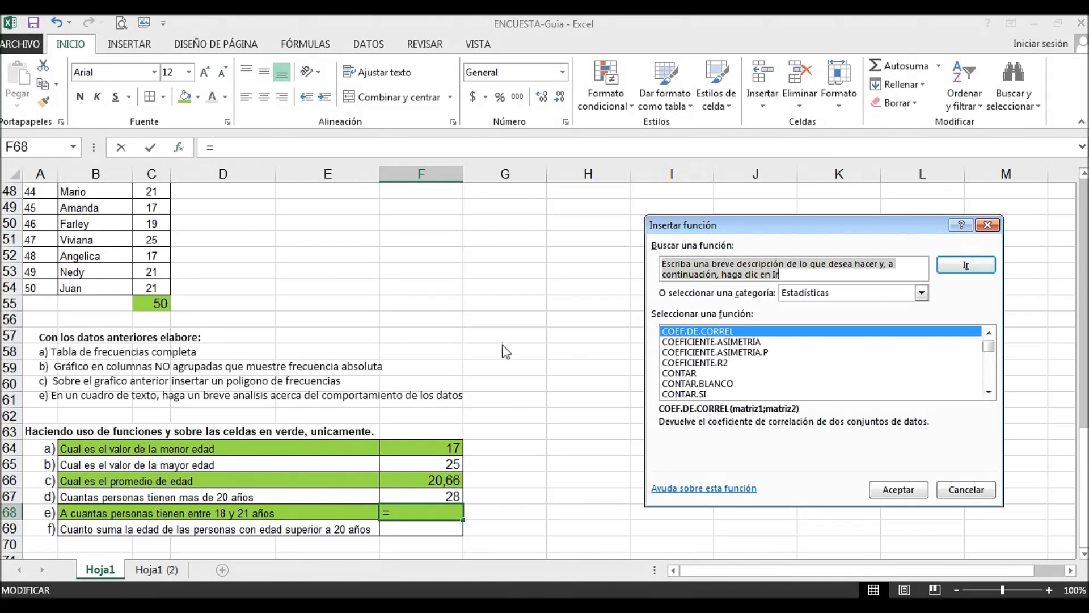
click(700, 363)
click(988, 392)
click(989, 392)
click(734, 384)
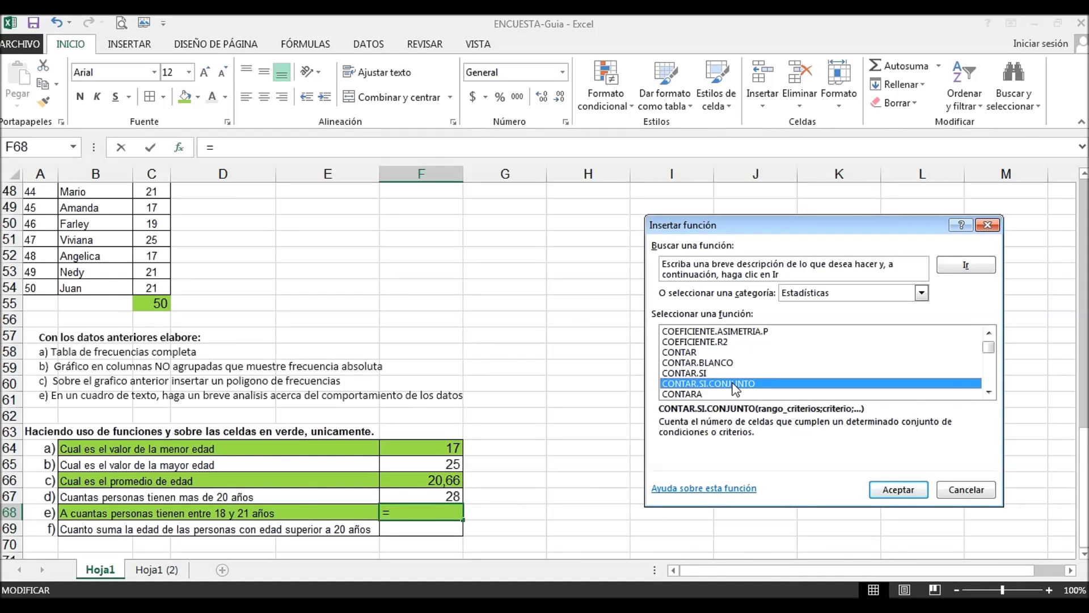
click(904, 491)
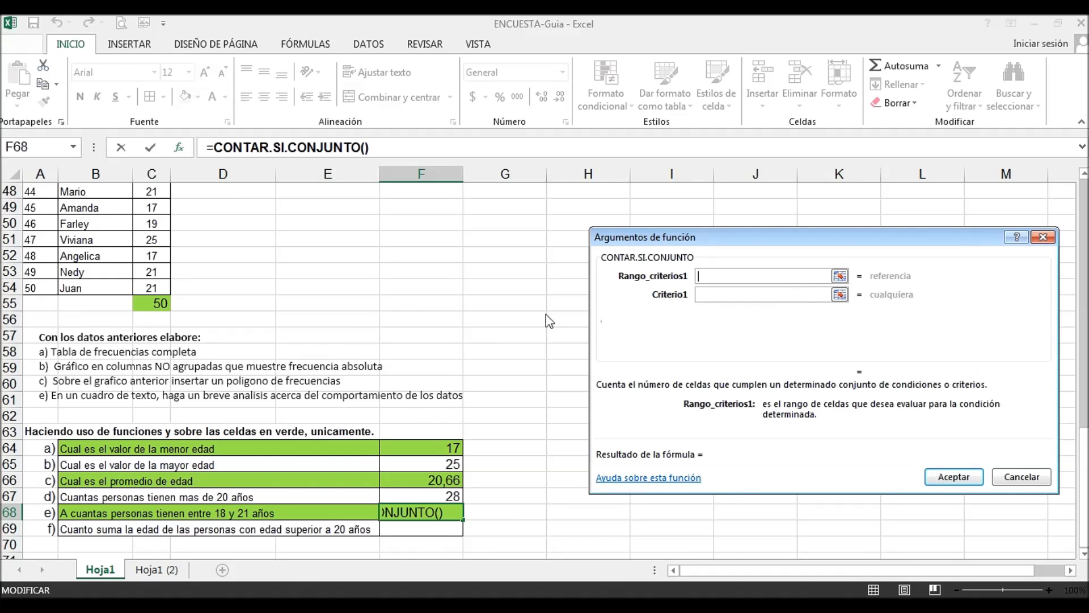
- Set the function's first criteria range to C5:C54 with the criterion >=18
drag(1085, 466, 1021, 226)
drag(152, 255, 152, 513)
click(728, 295)
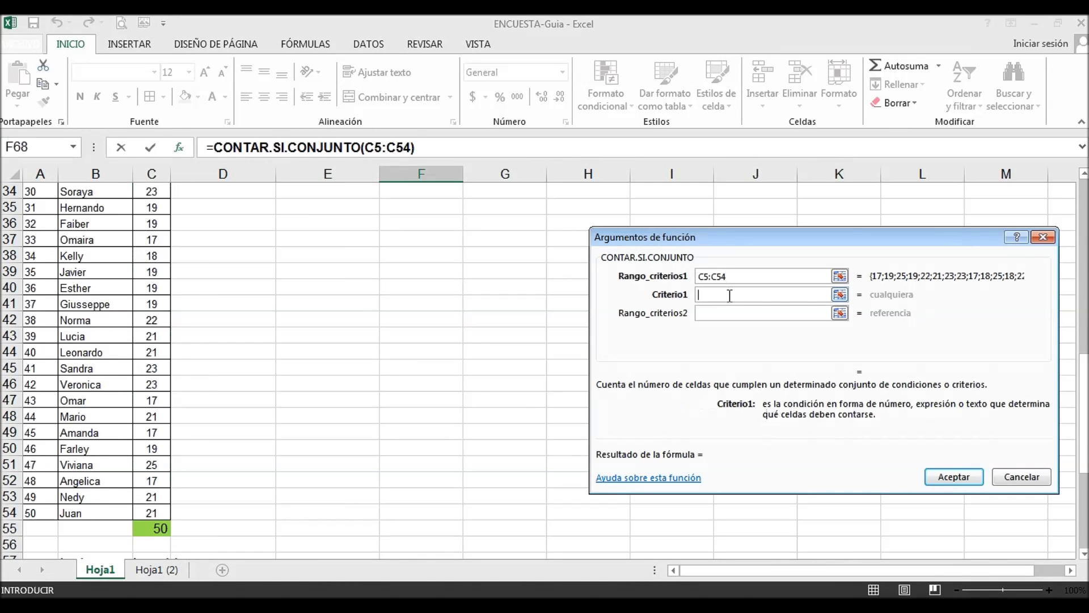
drag(1084, 375, 1085, 465)
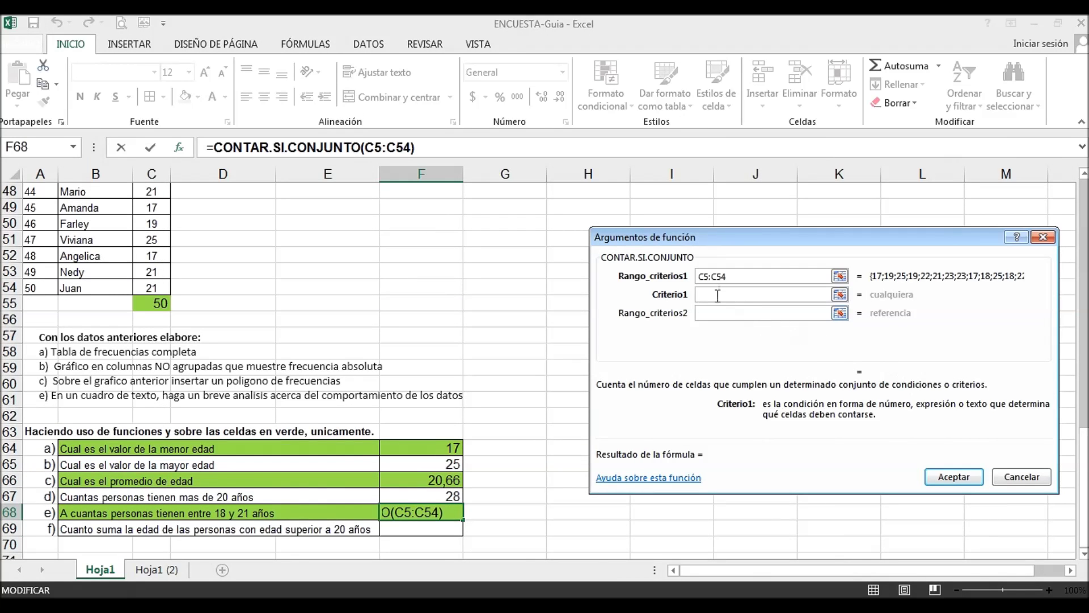
text(>=)
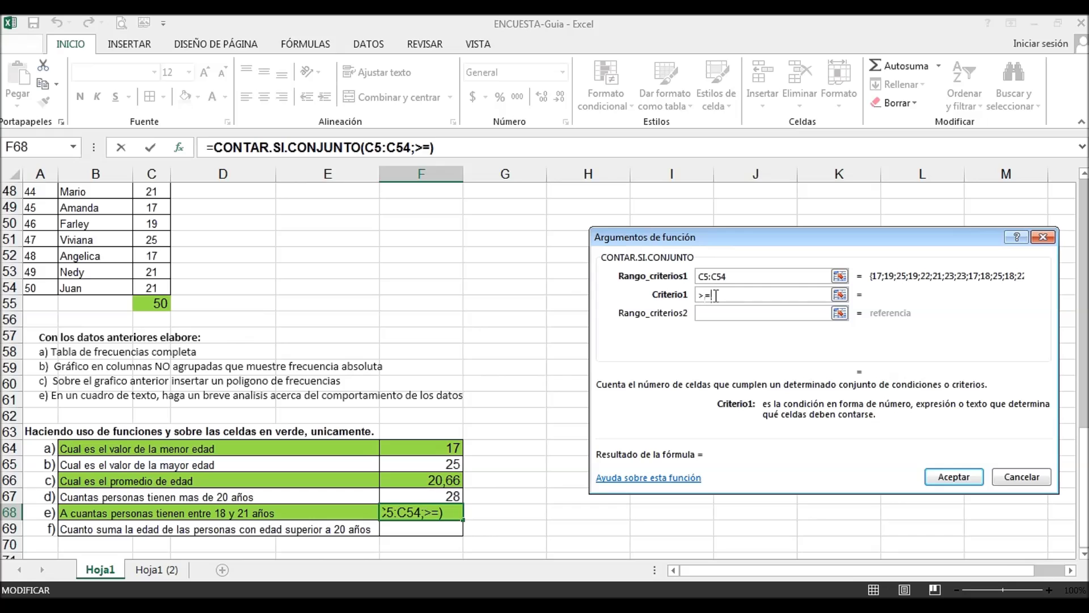
text(18)
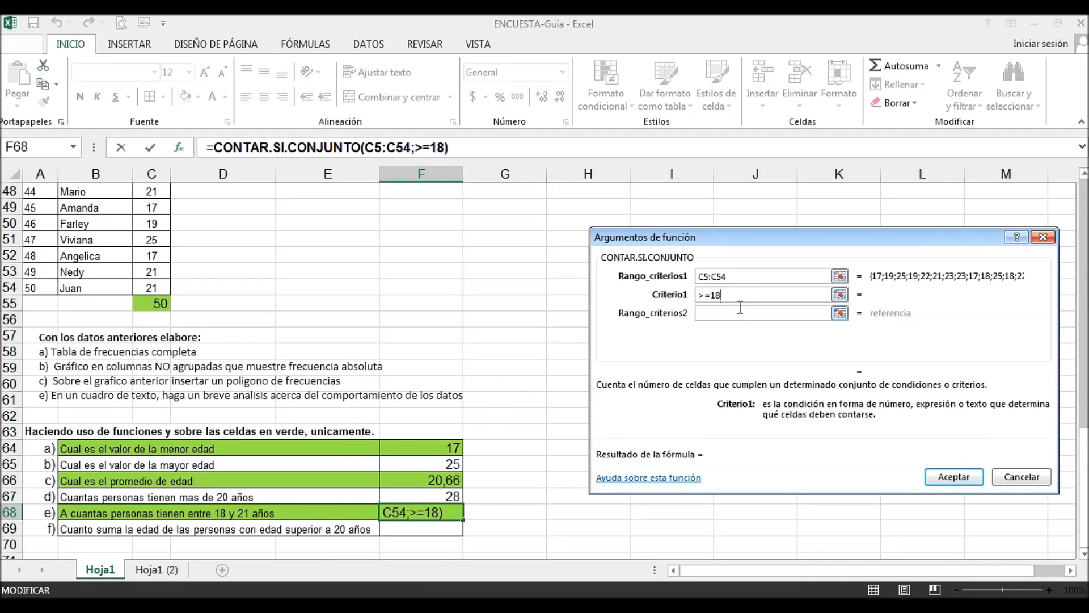
- Add C5:C54 as the second criteria range with the criterion <=21 and complete the formula in F68
click(735, 313)
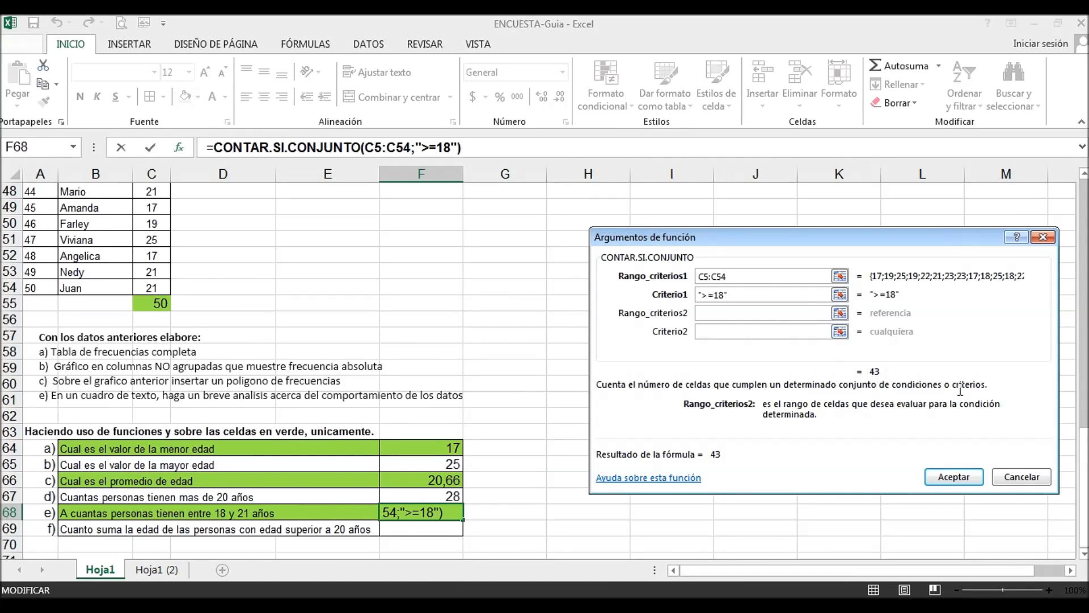
drag(1084, 467, 1084, 220)
drag(151, 256, 151, 553)
drag(149, 575, 149, 513)
click(741, 330)
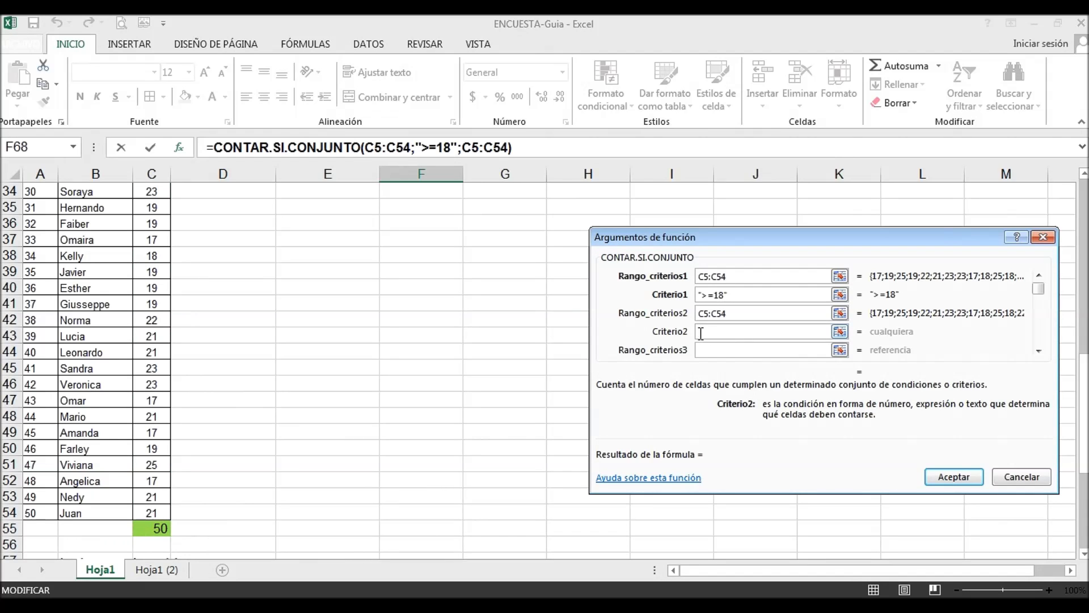
text(<=)
drag(1084, 377, 1084, 420)
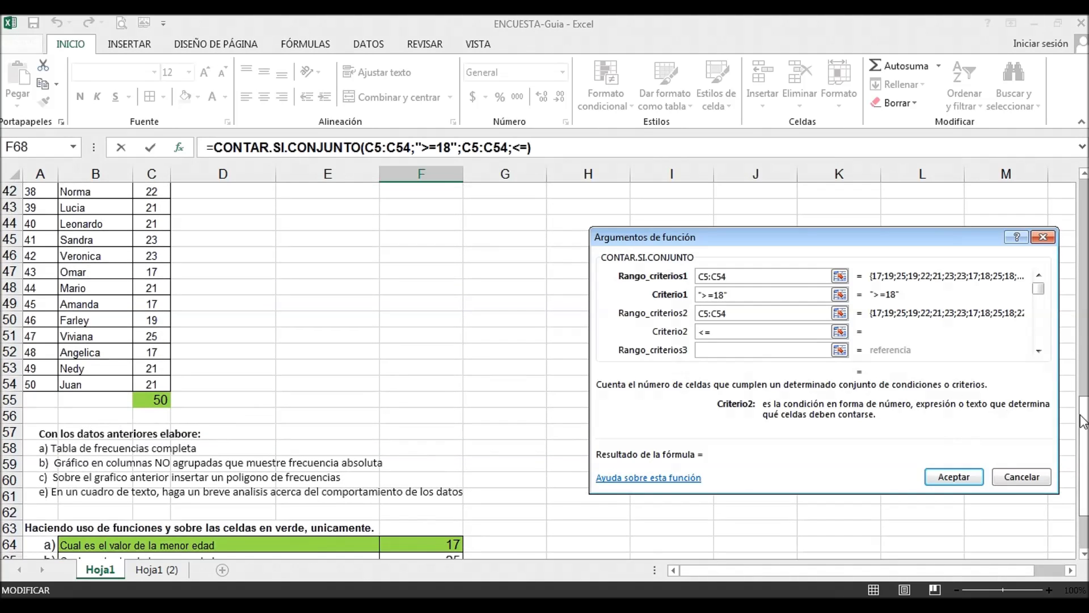
scroll(1083, 420, down, 2)
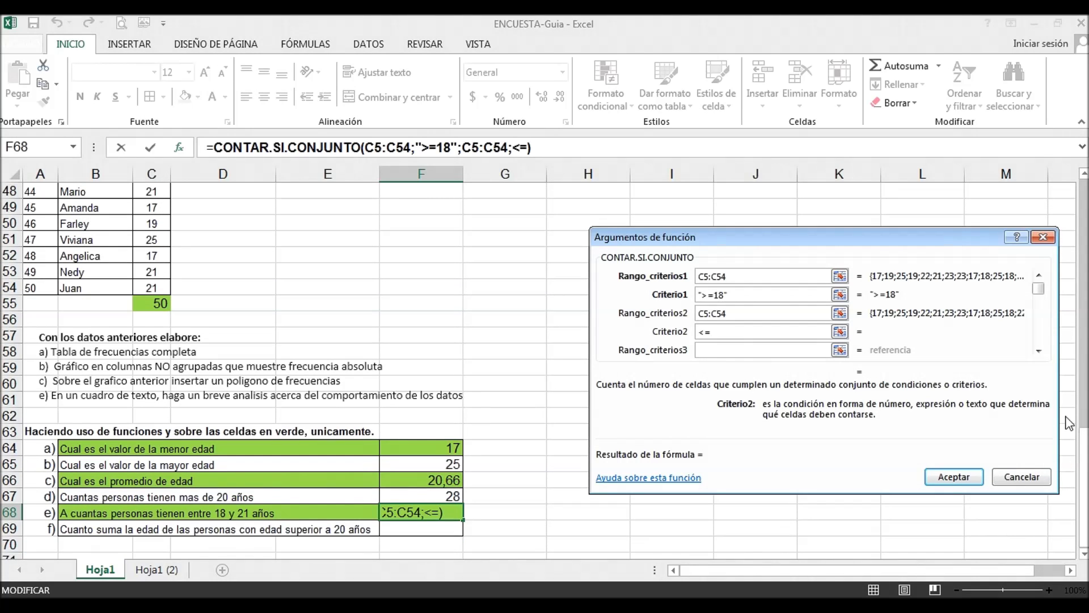
text(21)
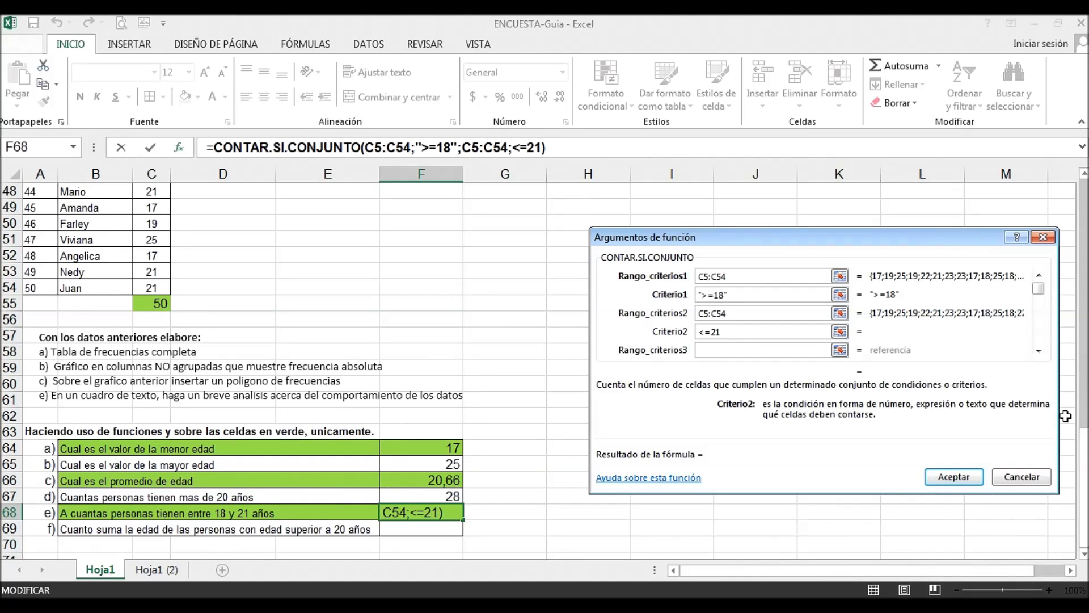
click(950, 477)
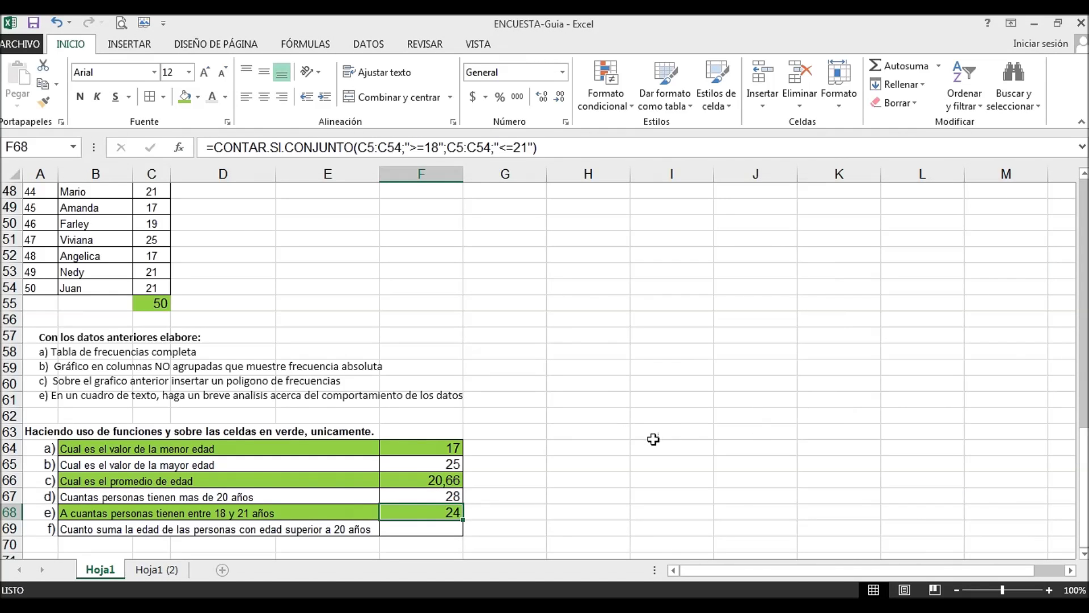
click(432, 498)
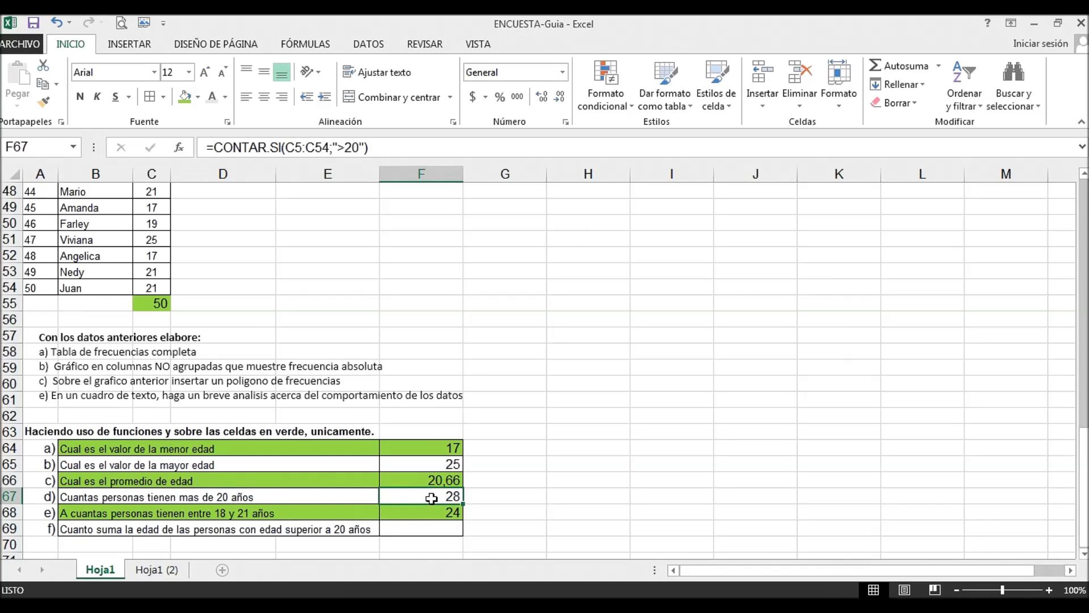
click(434, 513)
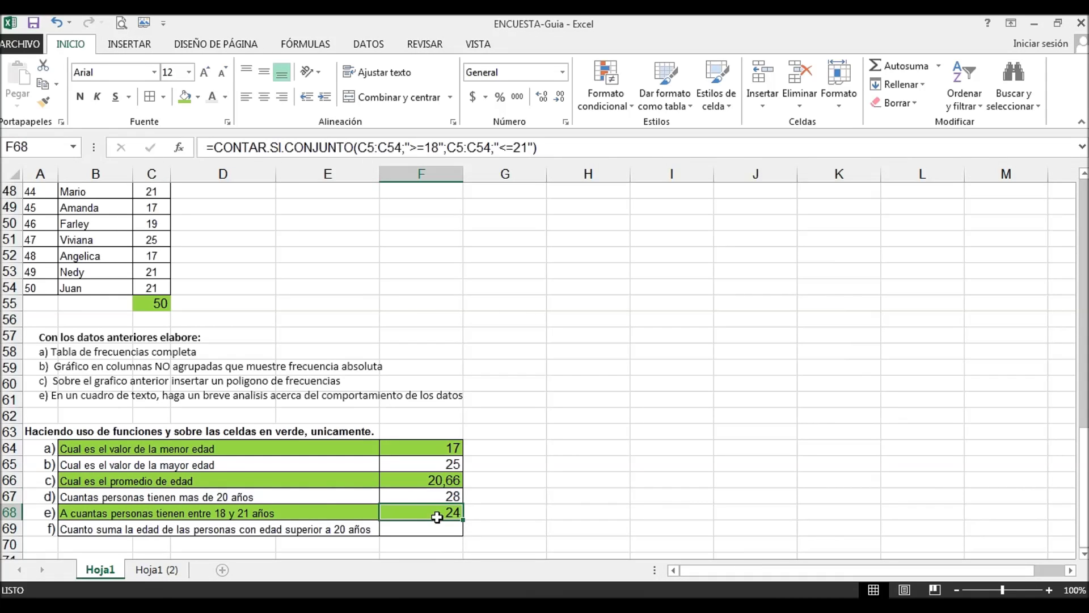
click(448, 498)
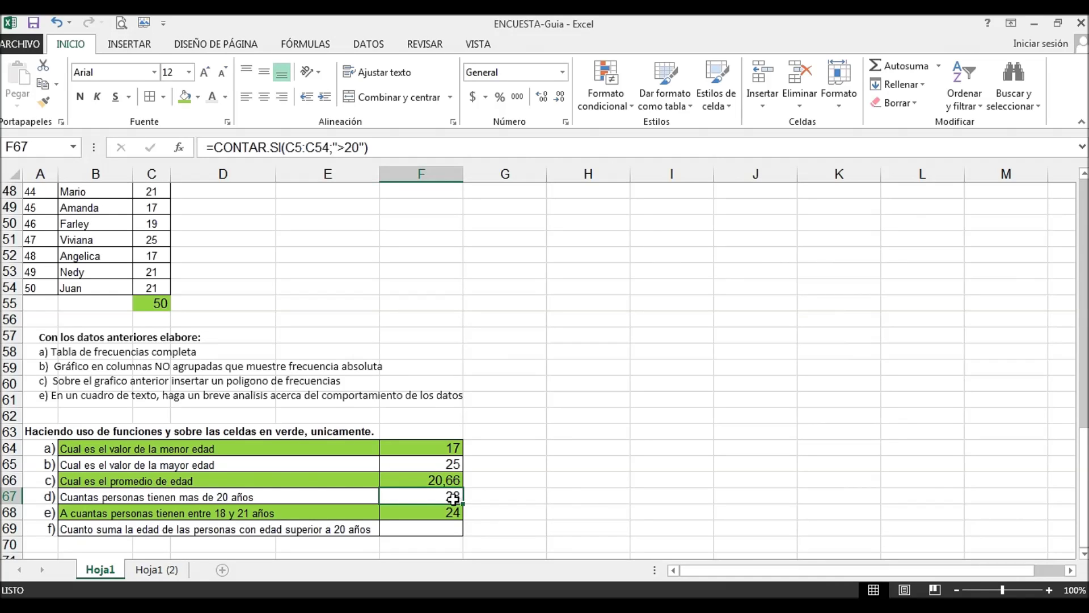
click(427, 509)
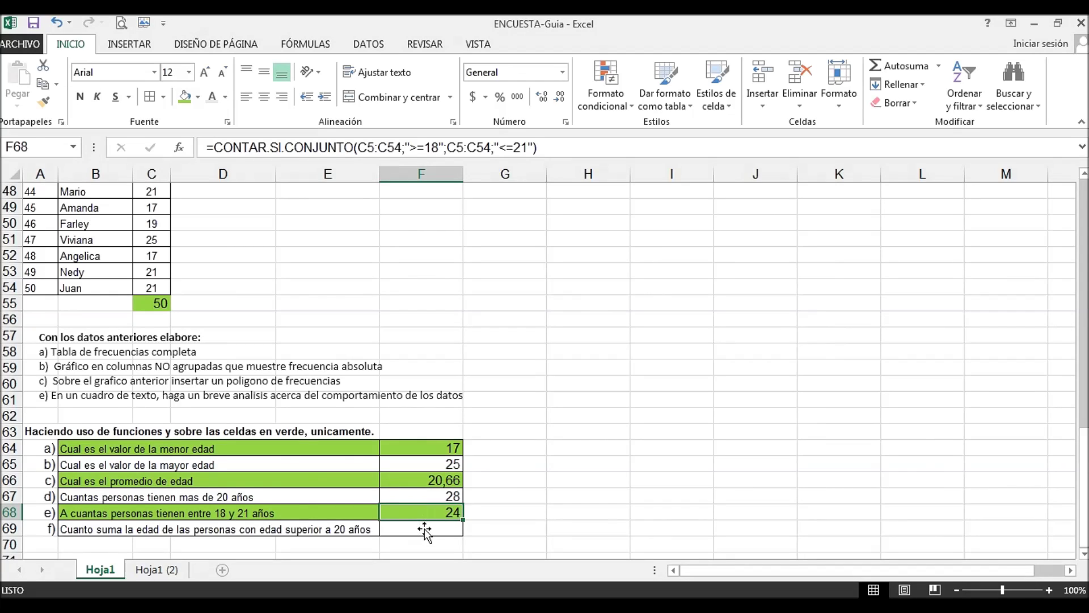
- Insert the SUMAR.SI function in cell F69 for the question about the summed ages of people over 20
click(424, 528)
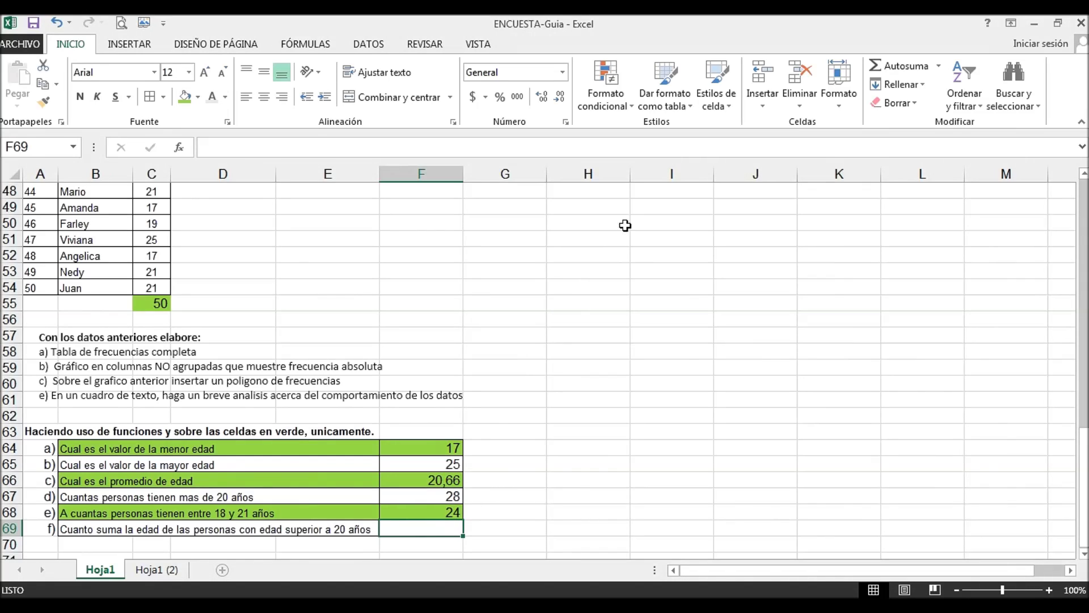
key(shift+F3)
click(849, 305)
click(800, 319)
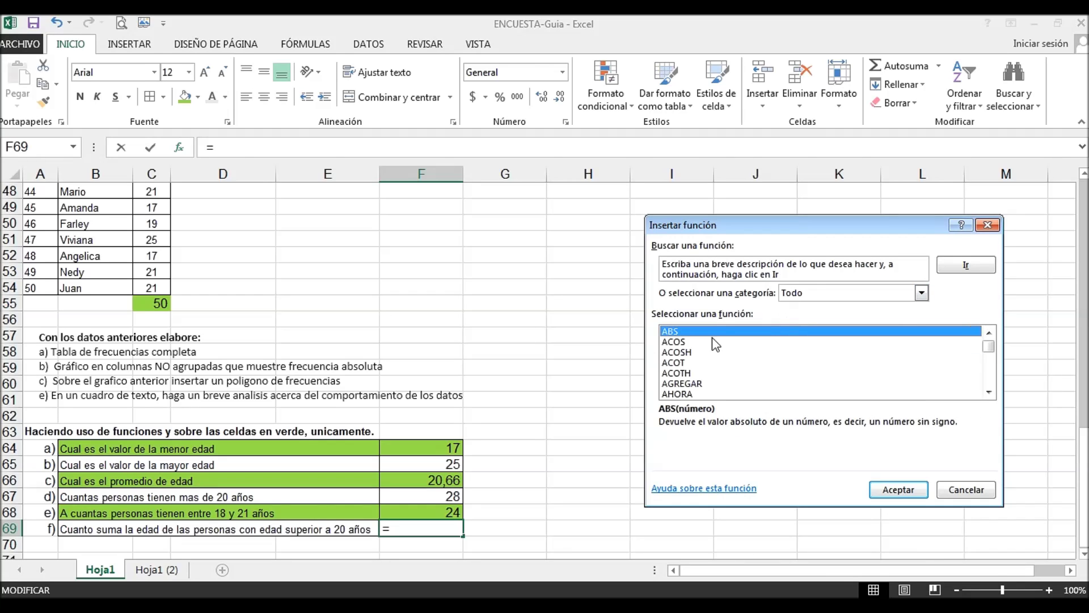
click(702, 352)
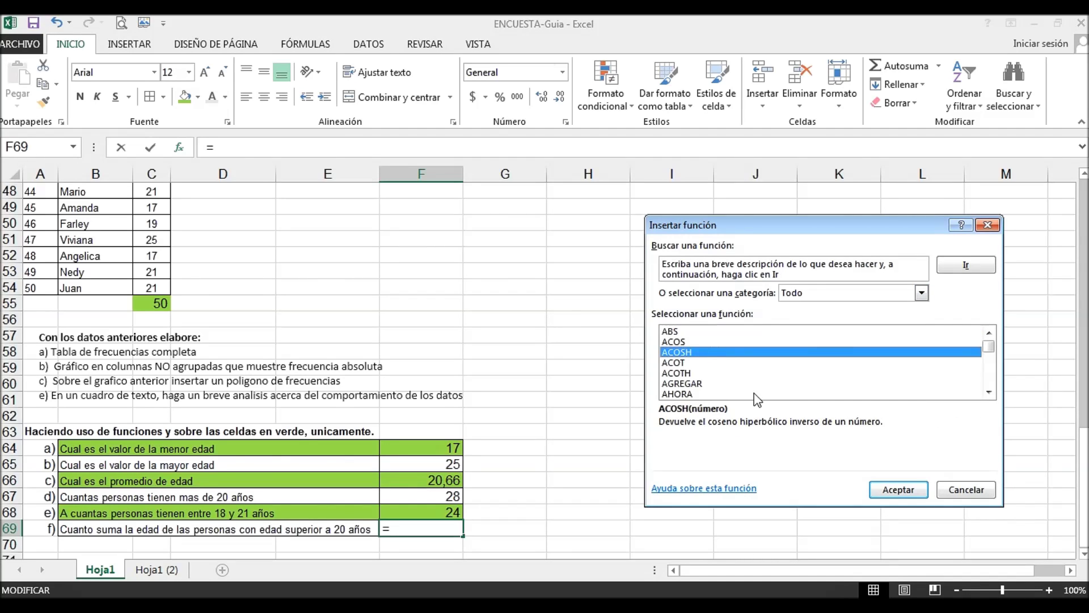
text(su)
key(Down)
key(Down)
key(Down)
key(Down)
key(Down)
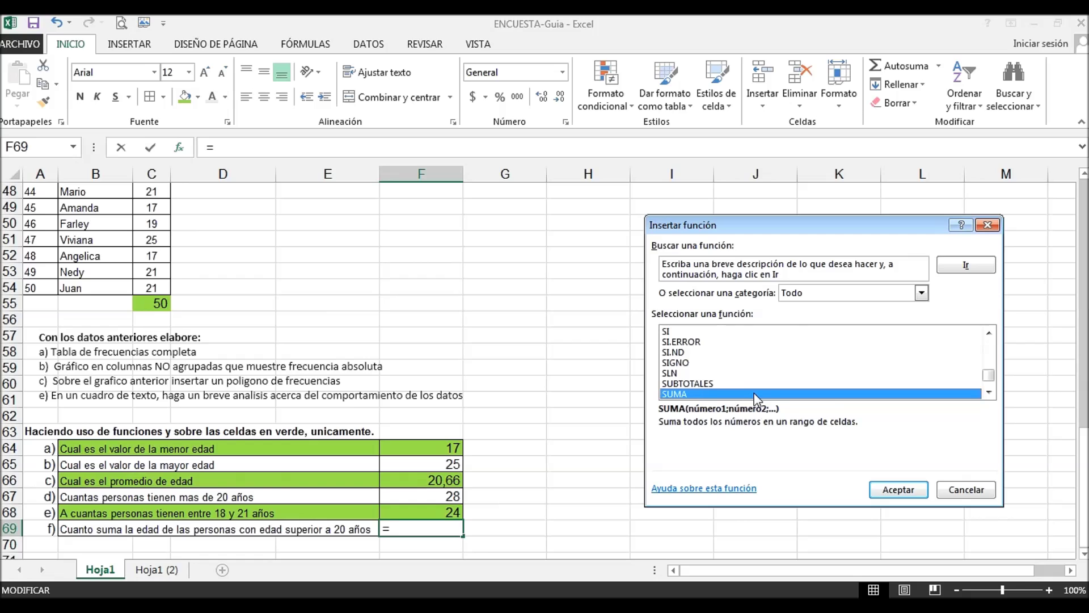
key(Down)
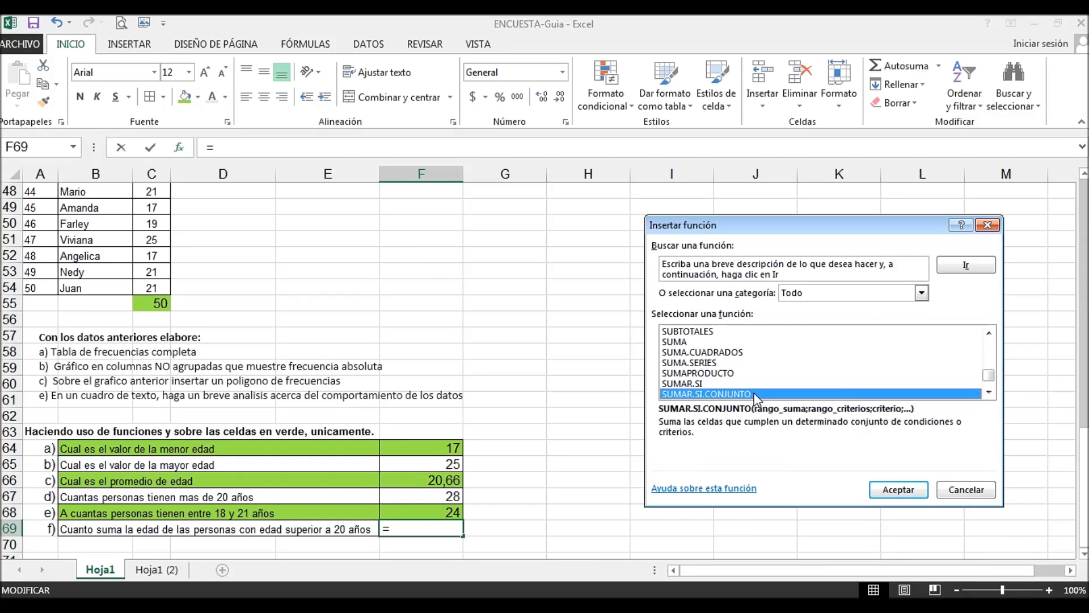
key(Up)
click(754, 394)
click(691, 384)
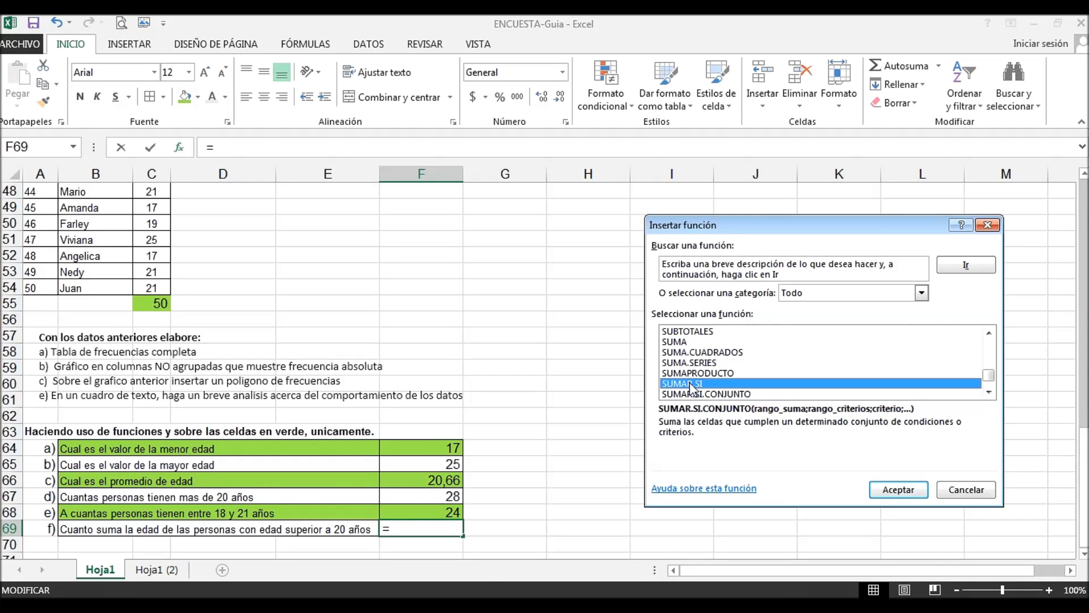
click(896, 490)
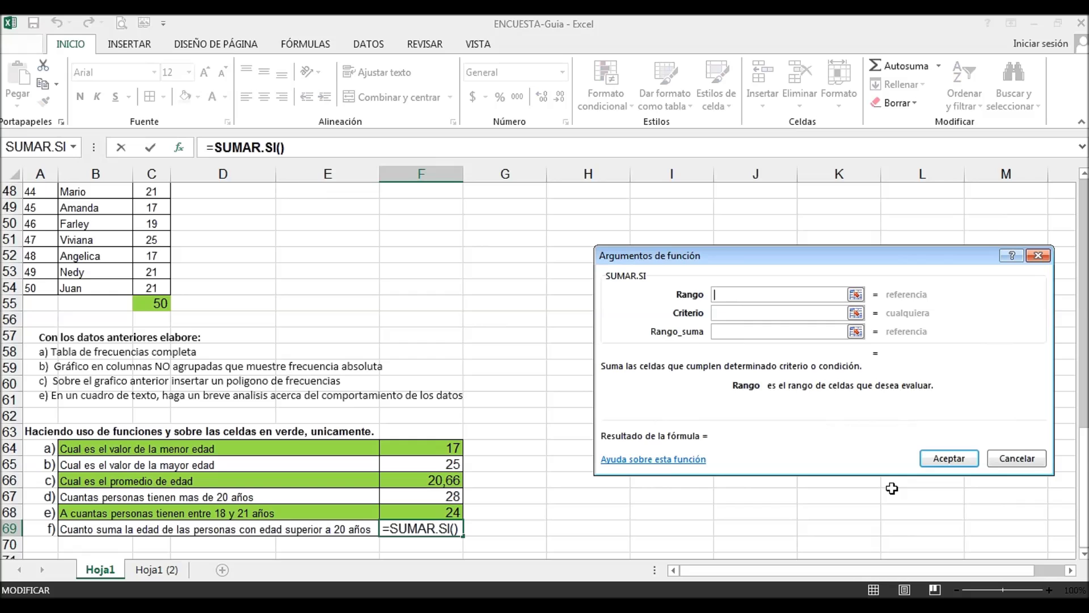
- Set the SUMAR.SI range to C5:C54 and its criterion to >20
drag(1085, 460, 1086, 216)
drag(149, 247, 152, 513)
click(761, 312)
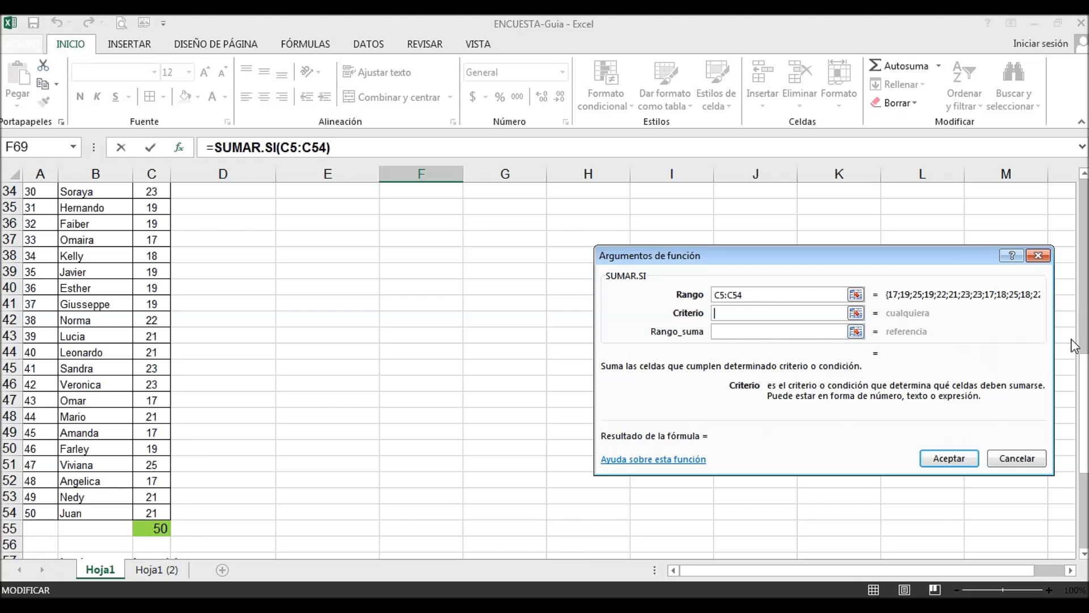
drag(1086, 376, 1087, 452)
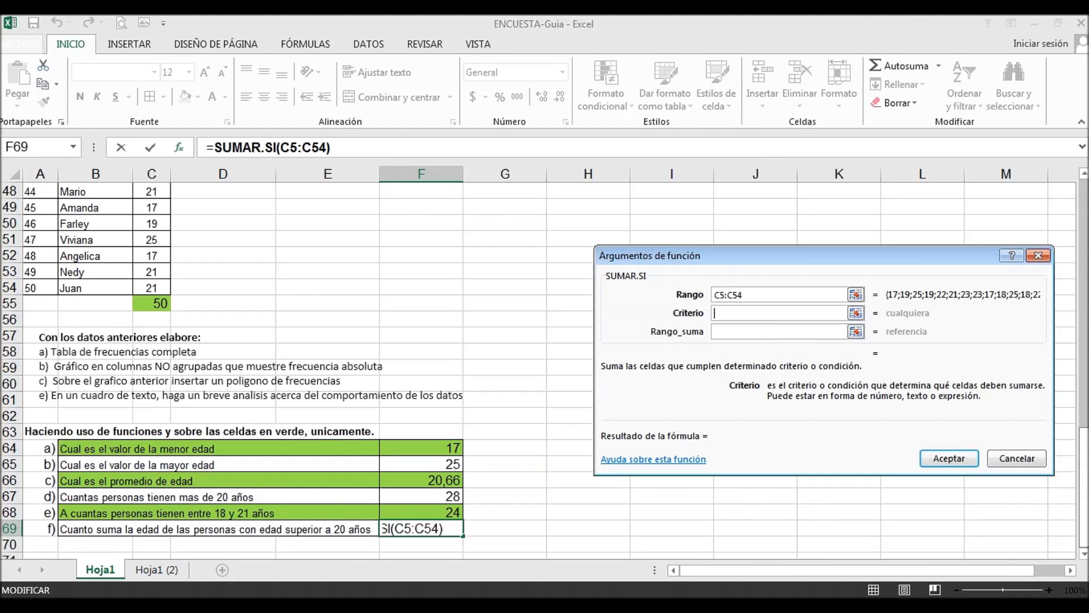
text(>20)
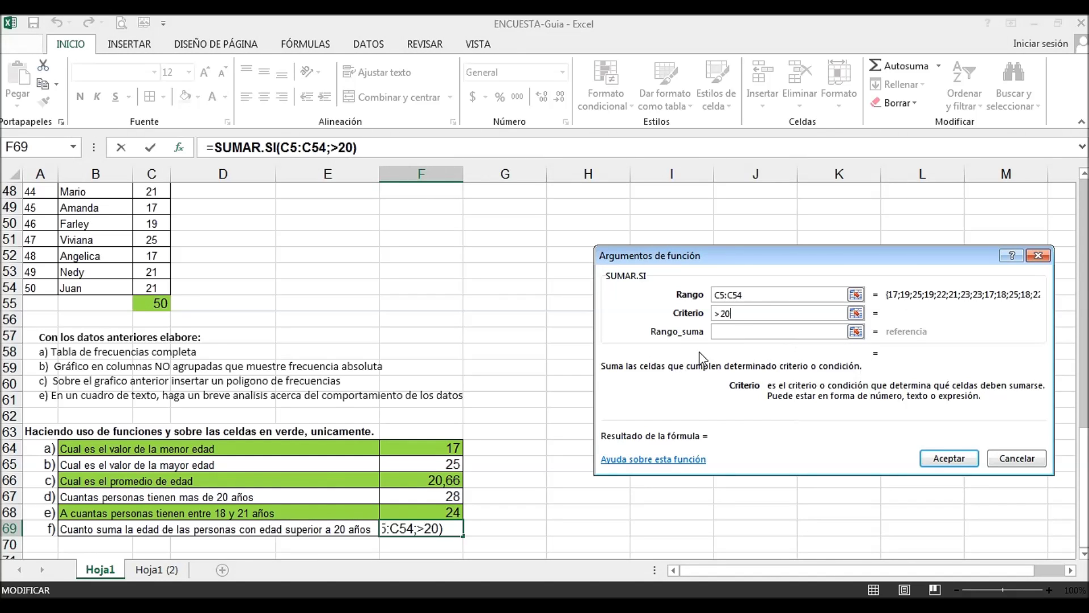
click(729, 331)
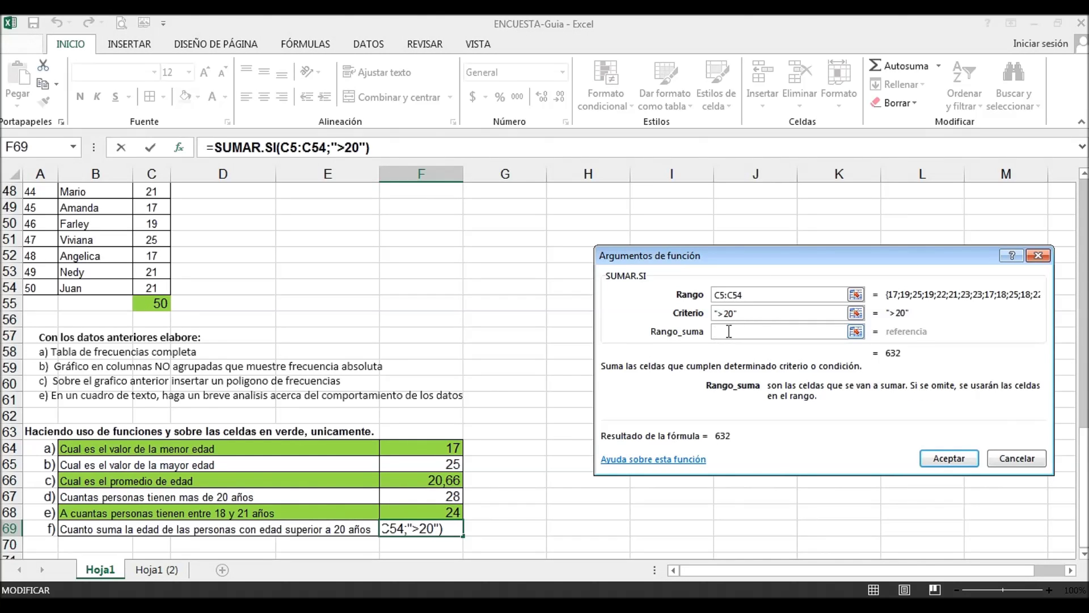
- Review the range argument, leave Rango_suma empty and complete the SUMAR.SI formula in F69
click(750, 294)
drag(723, 292, 716, 308)
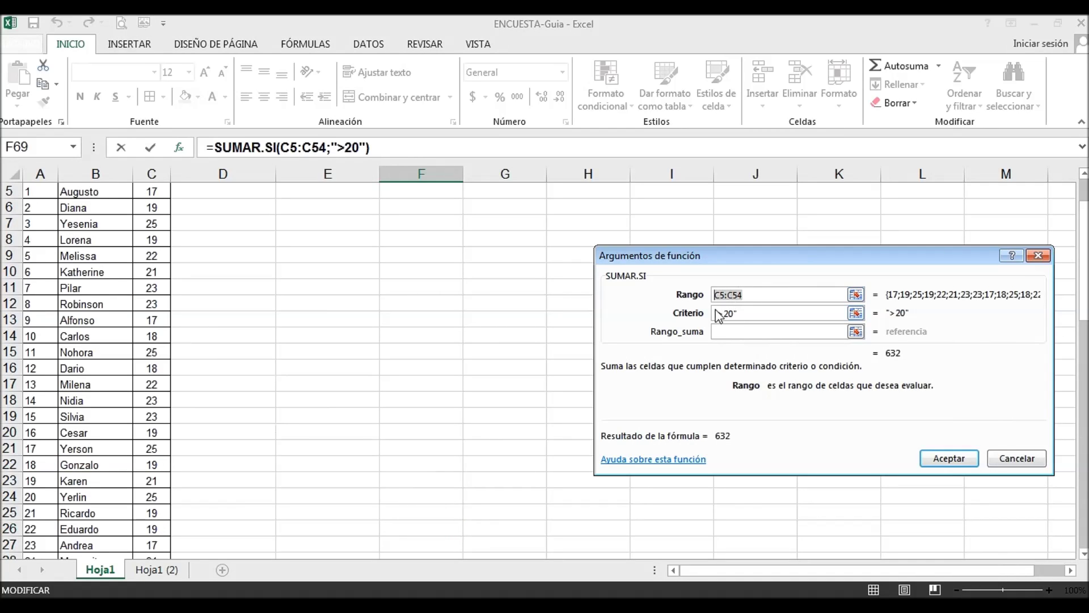
click(742, 335)
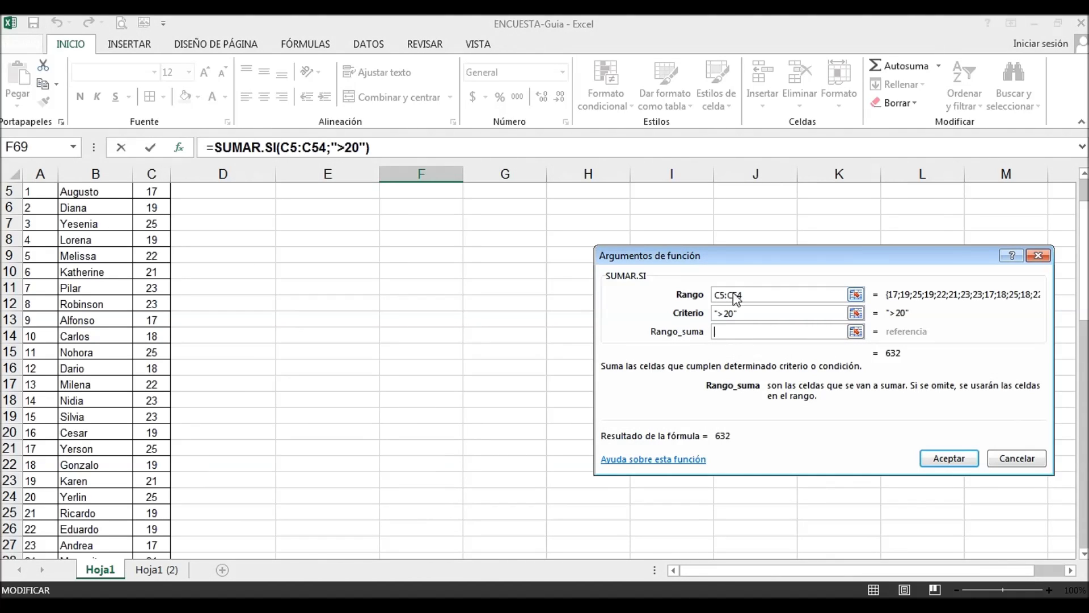
click(952, 457)
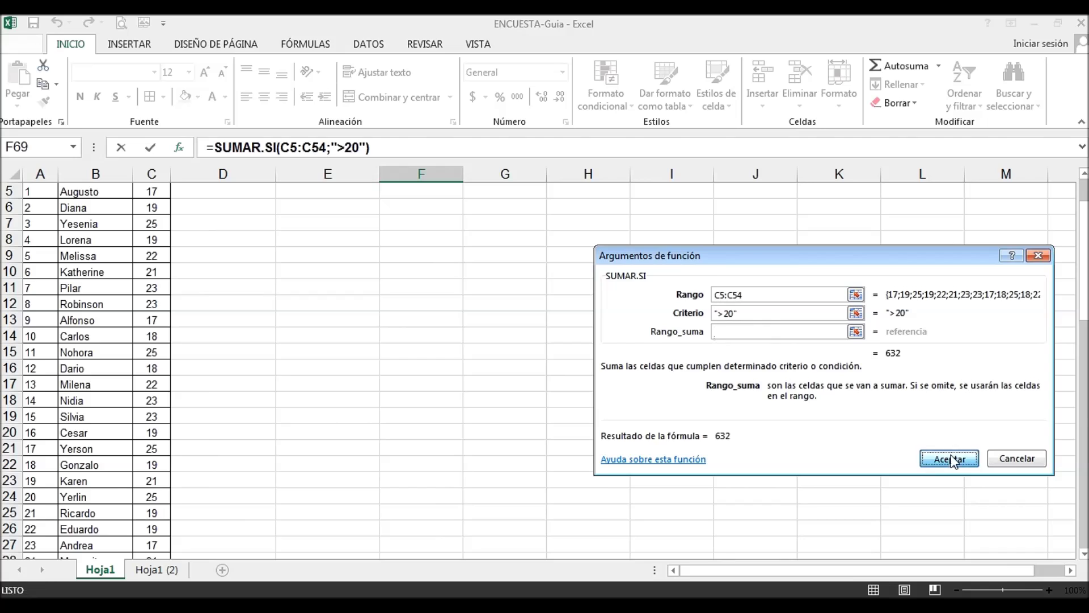
drag(1084, 447, 1084, 482)
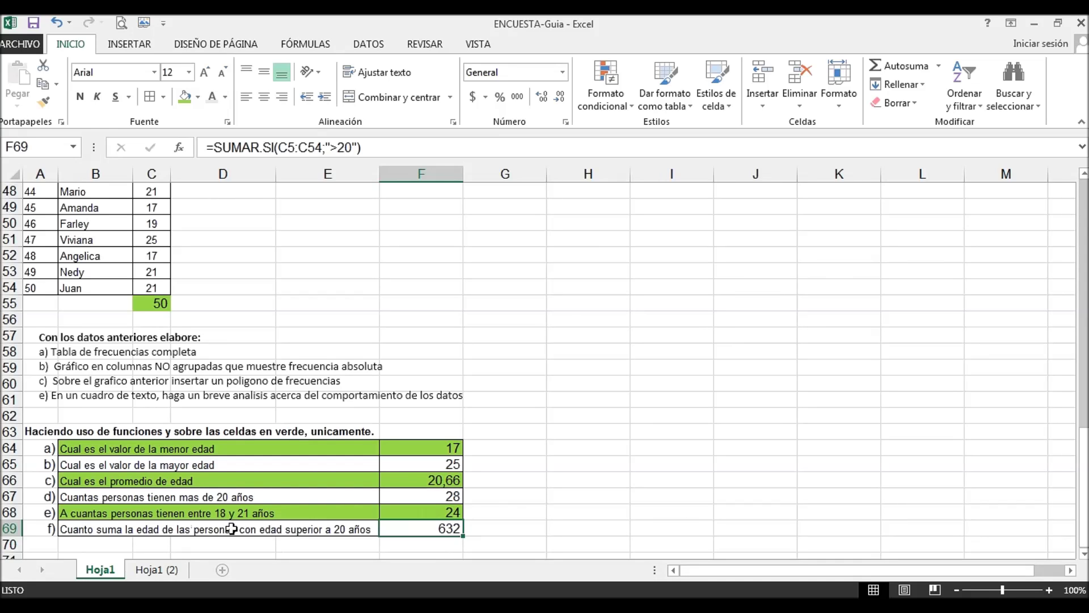
- Sort the NOMBRE and EDAD data in B4:C54 by age from lowest to highest
scroll(992, 439, up, 15)
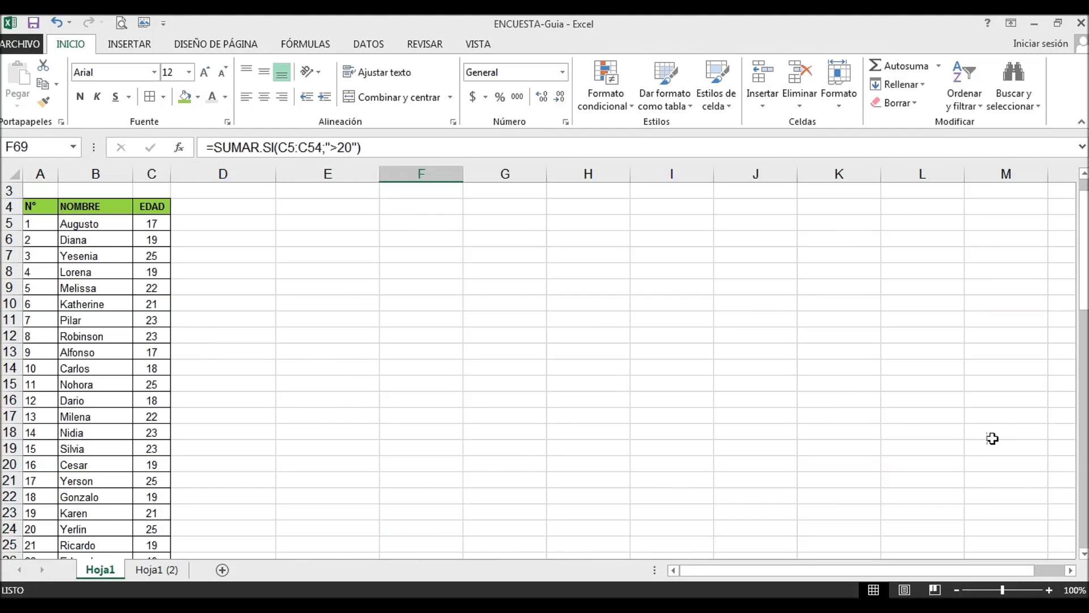
drag(1084, 245, 1084, 232)
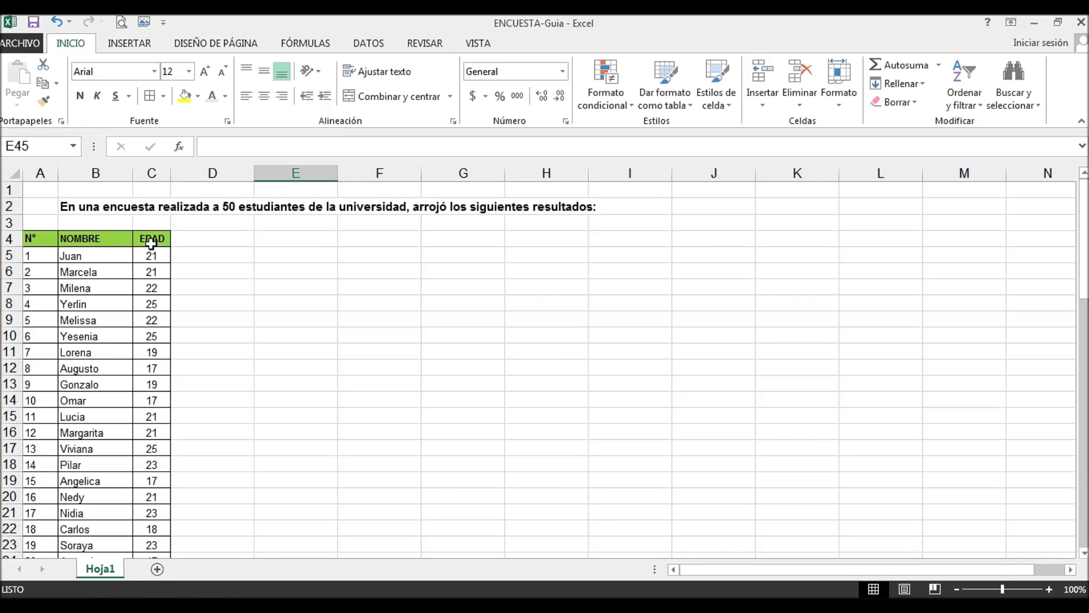
drag(151, 241, 111, 505)
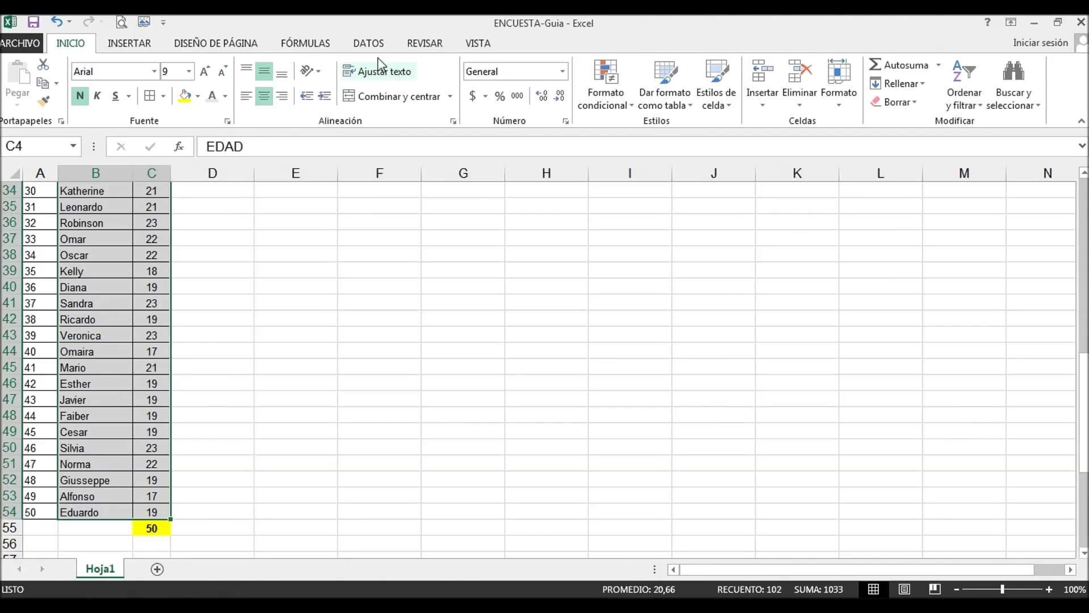
click(370, 45)
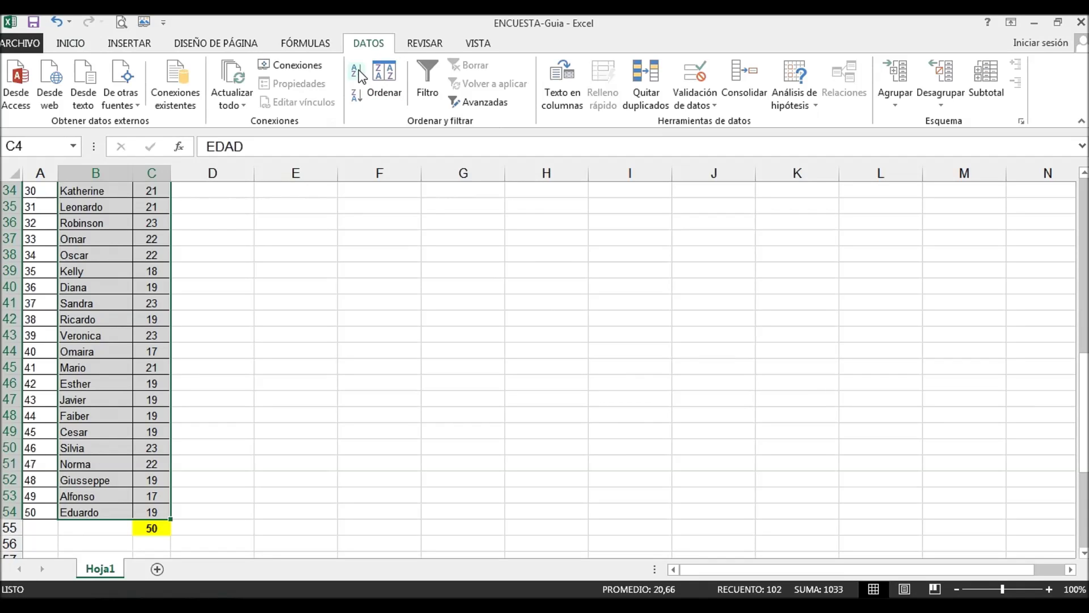
click(357, 72)
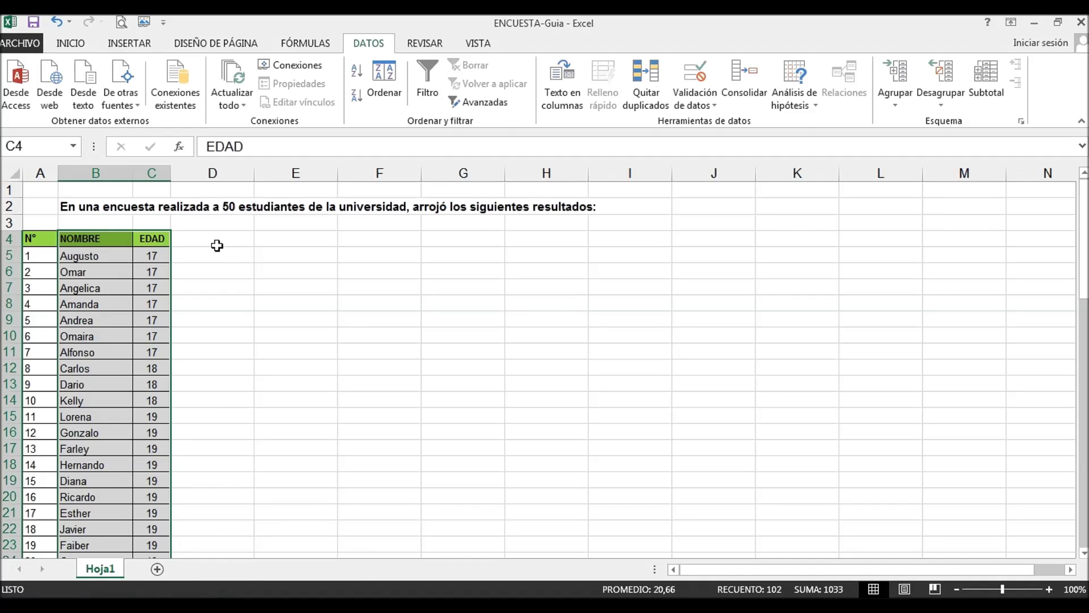
- Enter the heading EDAD in cell E4 to start the frequency table
click(262, 243)
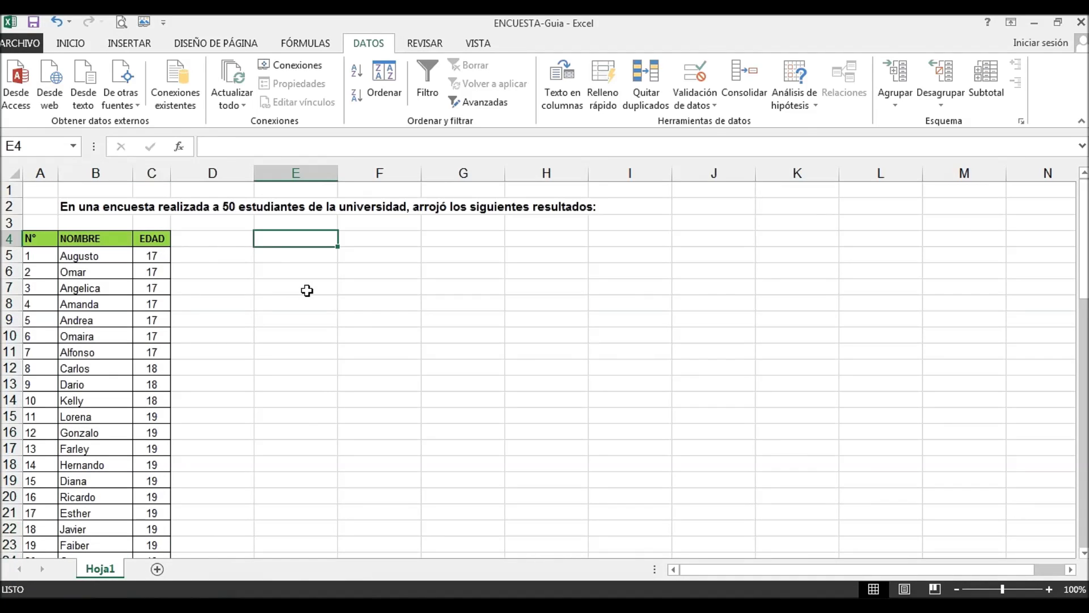
text(e)
key(BackSpace)
text(EDAD)
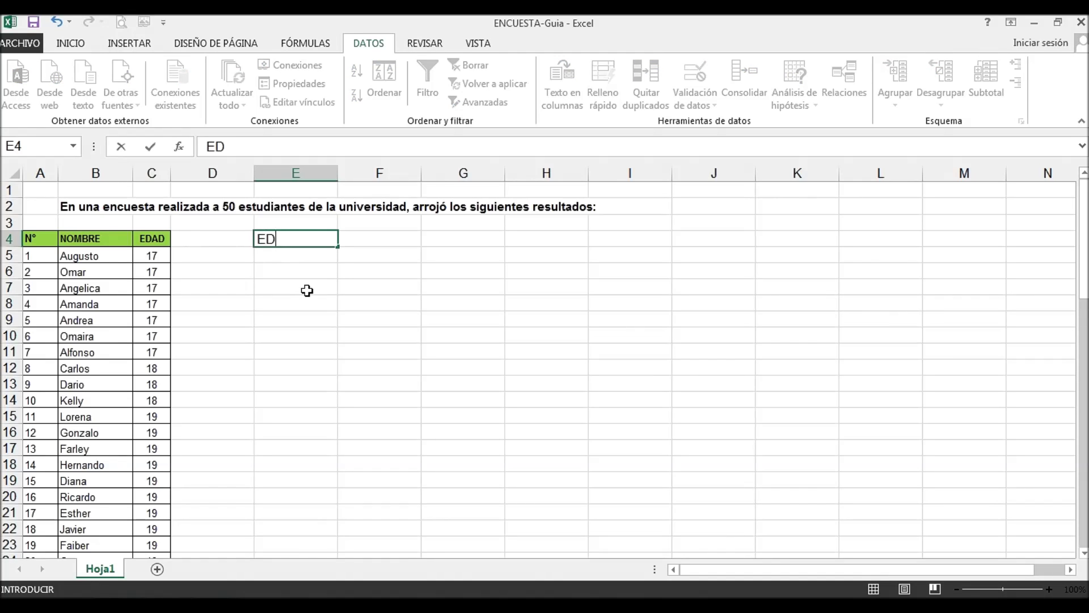
key(Return)
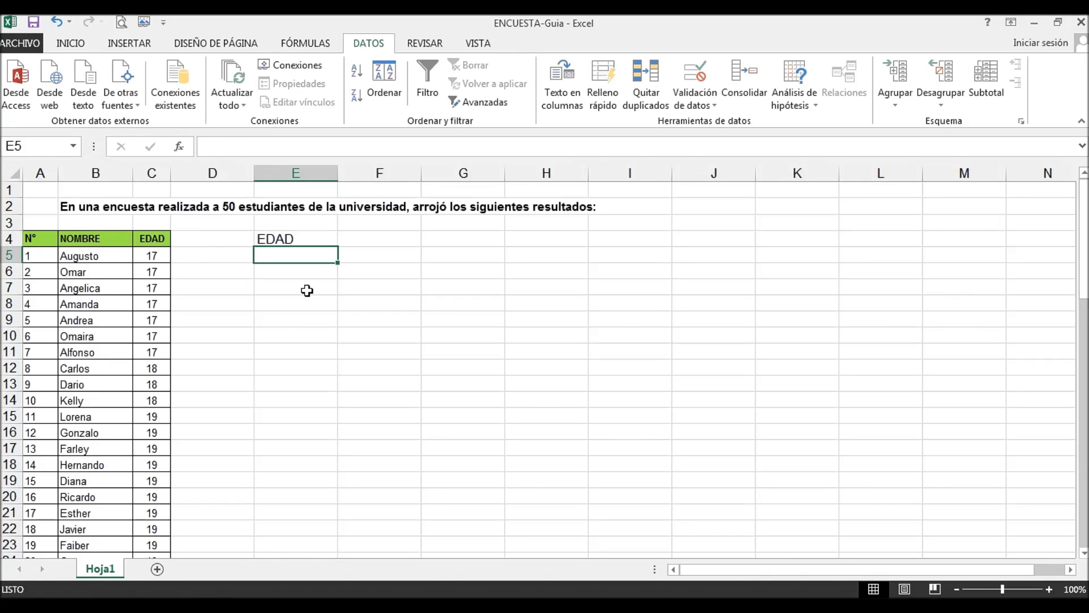
- Enter the ages 17, 18 and 19 in cells E5 to E7 under the EDAD heading
key(Left)
key(Left)
key(Right)
key(Right)
text(1)
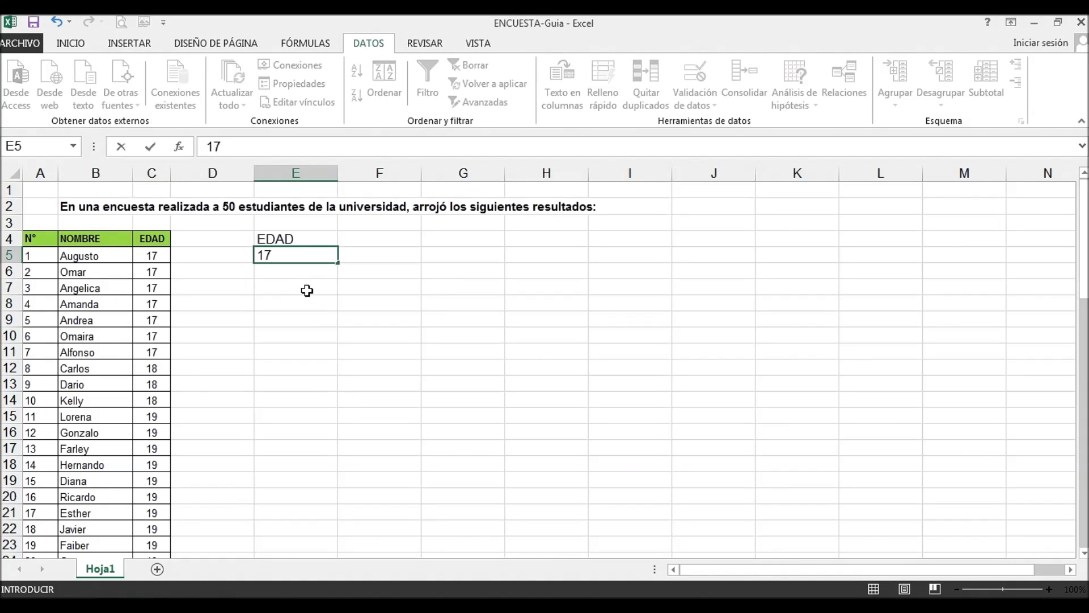
key(Return)
key(Return)
key(Up)
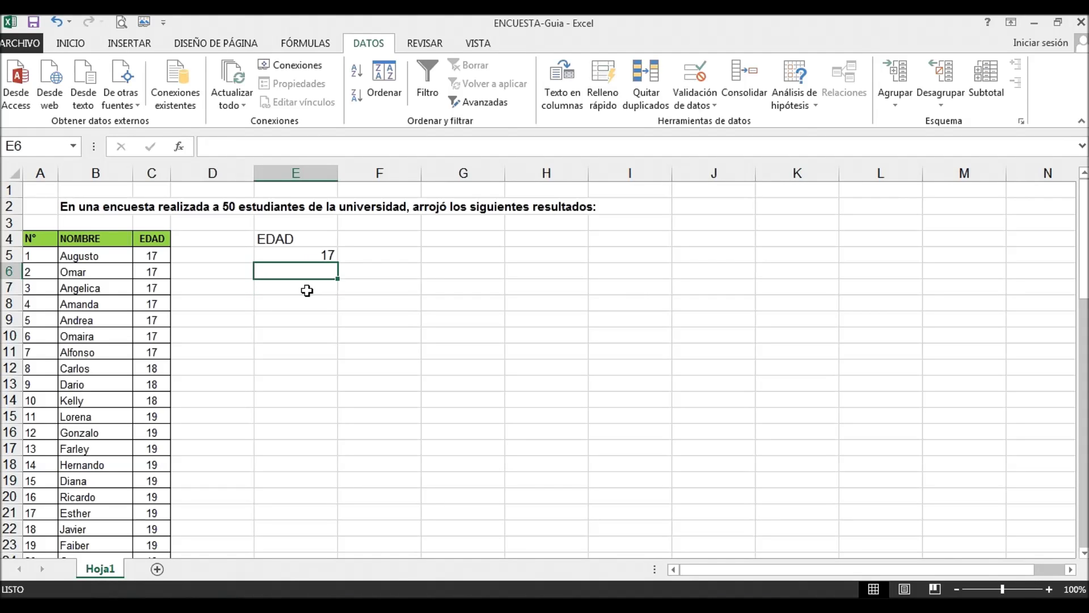
text(18)
key(Return)
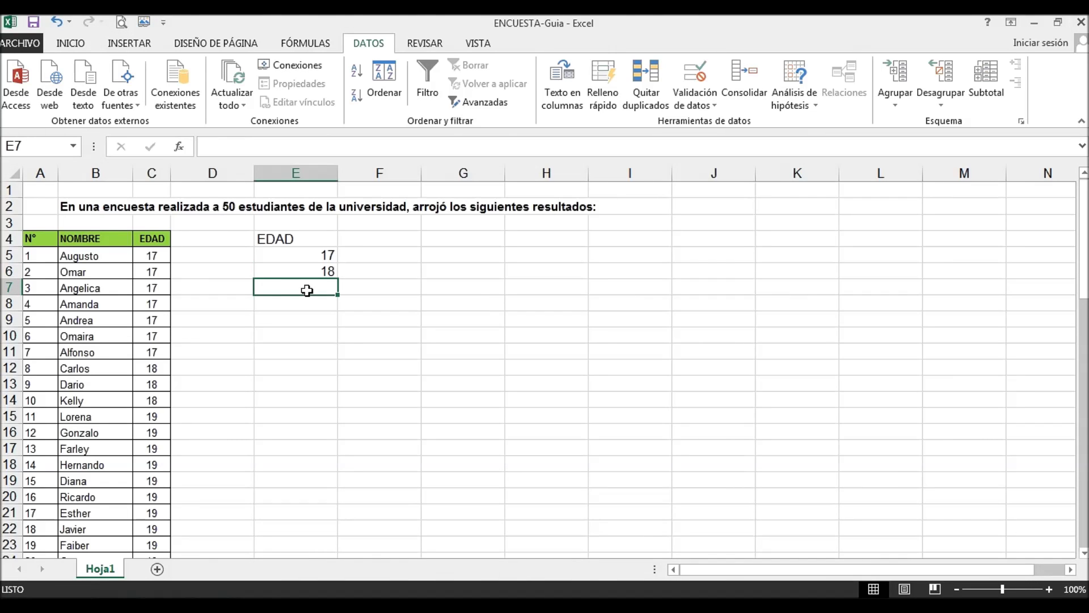
text(19)
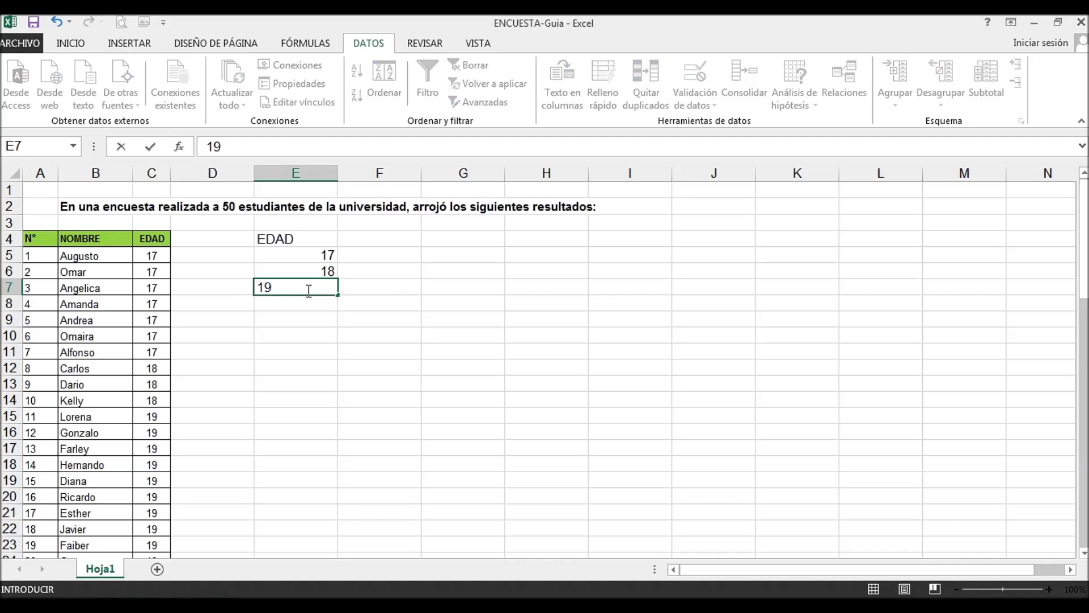
key(Return)
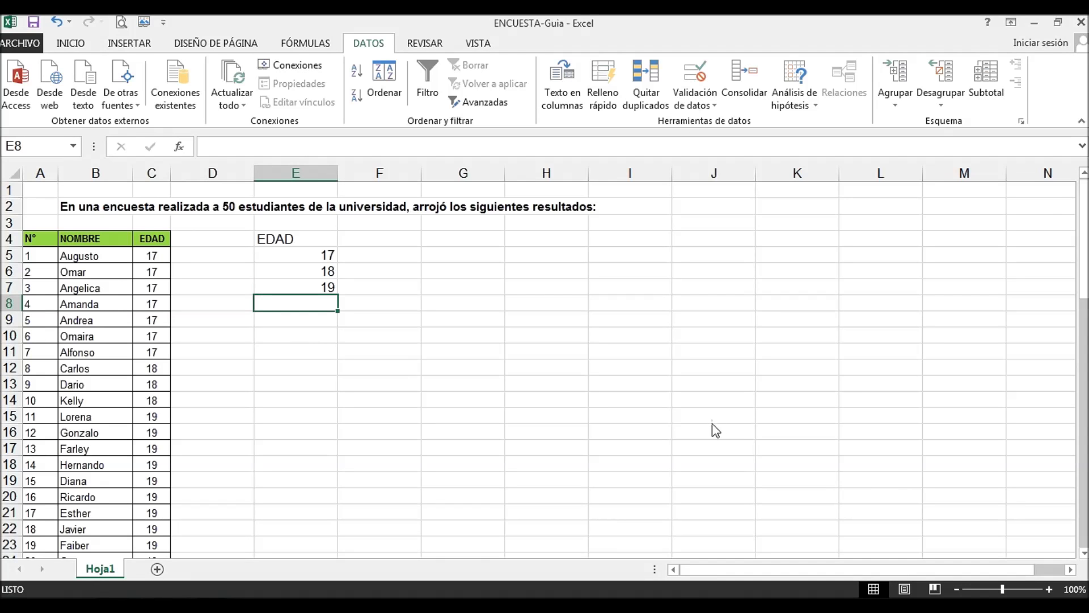
- Continue the age list with 21, 22, 23 and 25 in cells E8 to E11
mouse_move(1082, 234)
mouse_down()
mouse_move(1070, 381)
mouse_move(1075, 247)
mouse_up()
text(21)
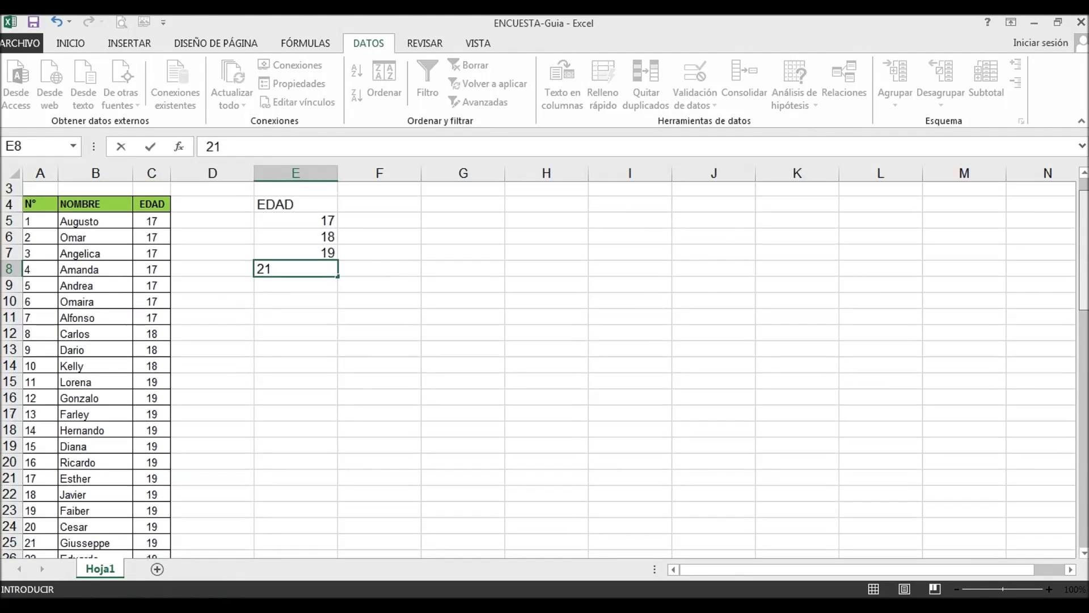
key(Return)
text(22)
key(Return)
text(23)
key(Return)
text(25)
key(Return)
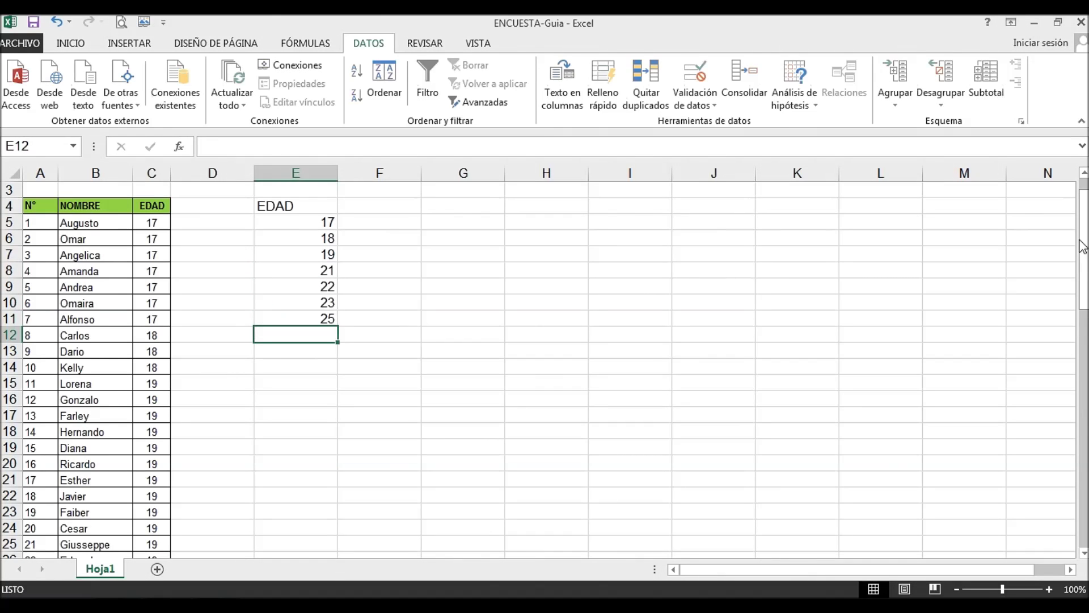
scroll(1086, 249, up, 1)
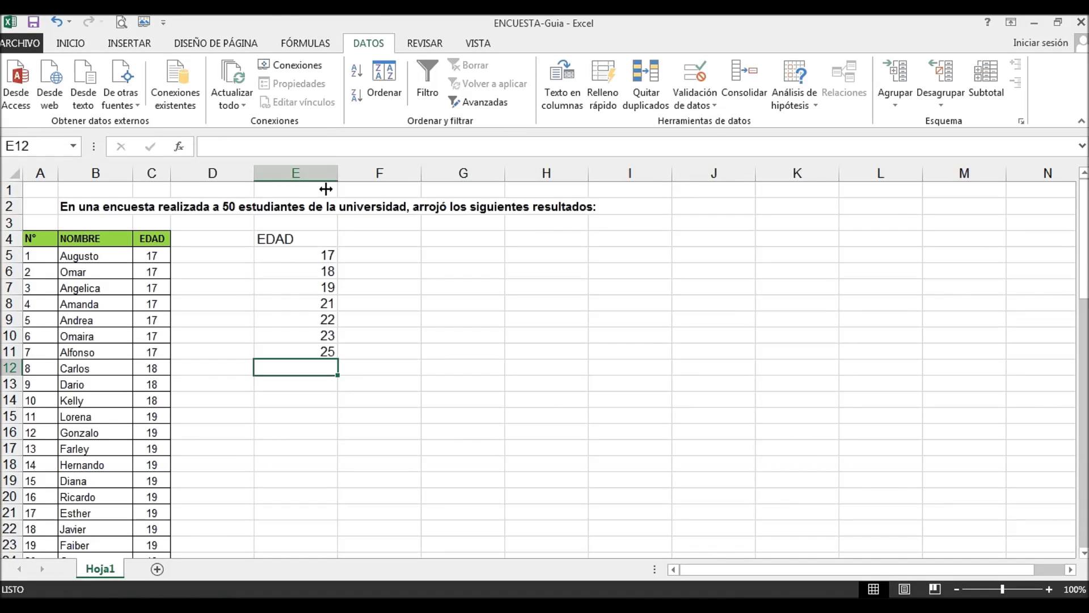
- Enter the heading fa in cell F4, beside the EDAD heading
click(274, 238)
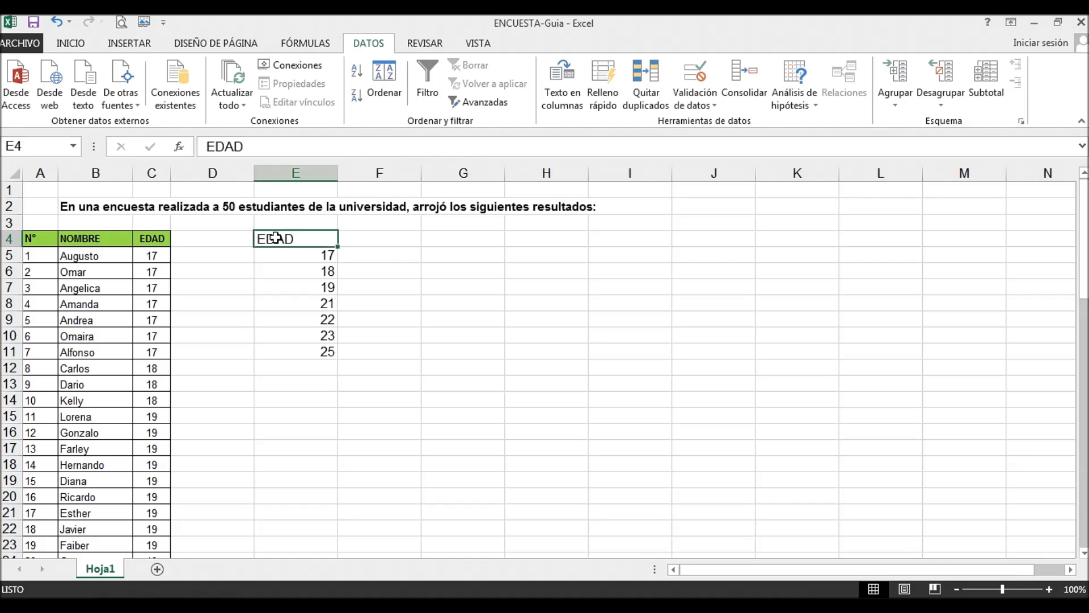
click(363, 241)
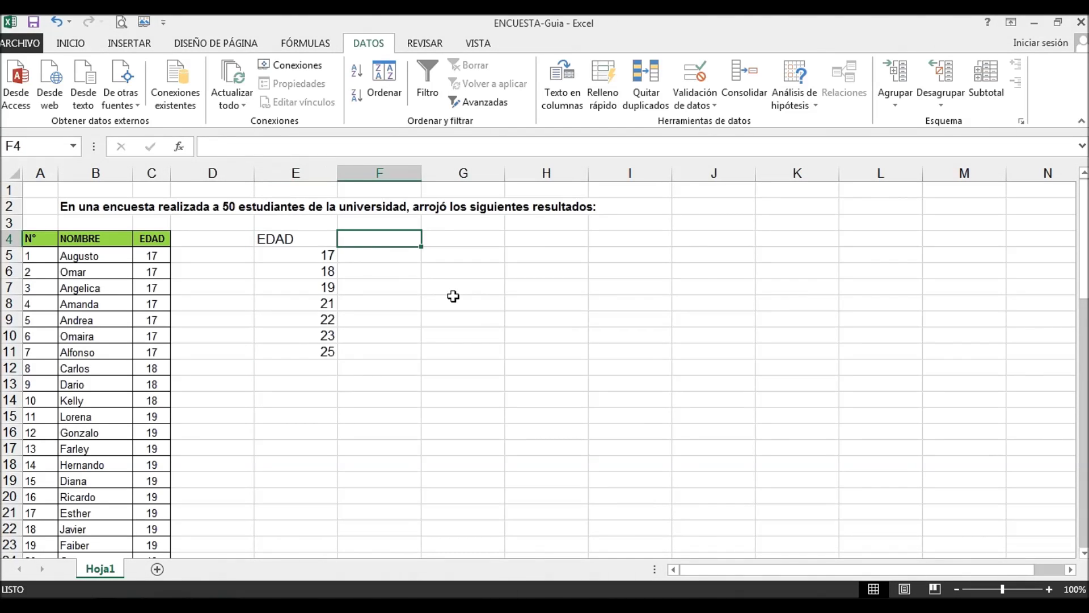
text(F)
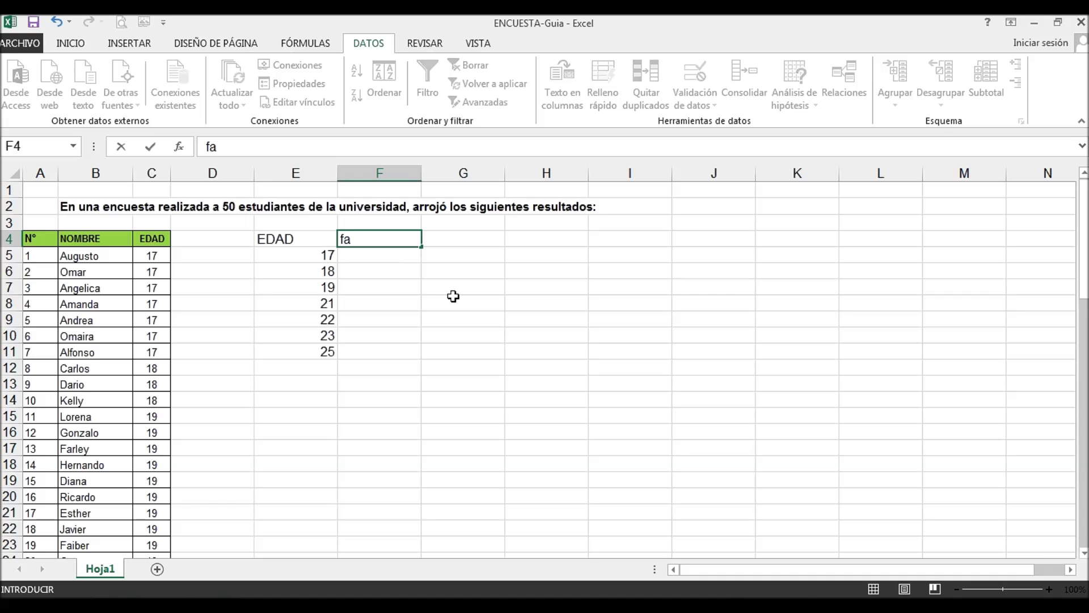
key(Return)
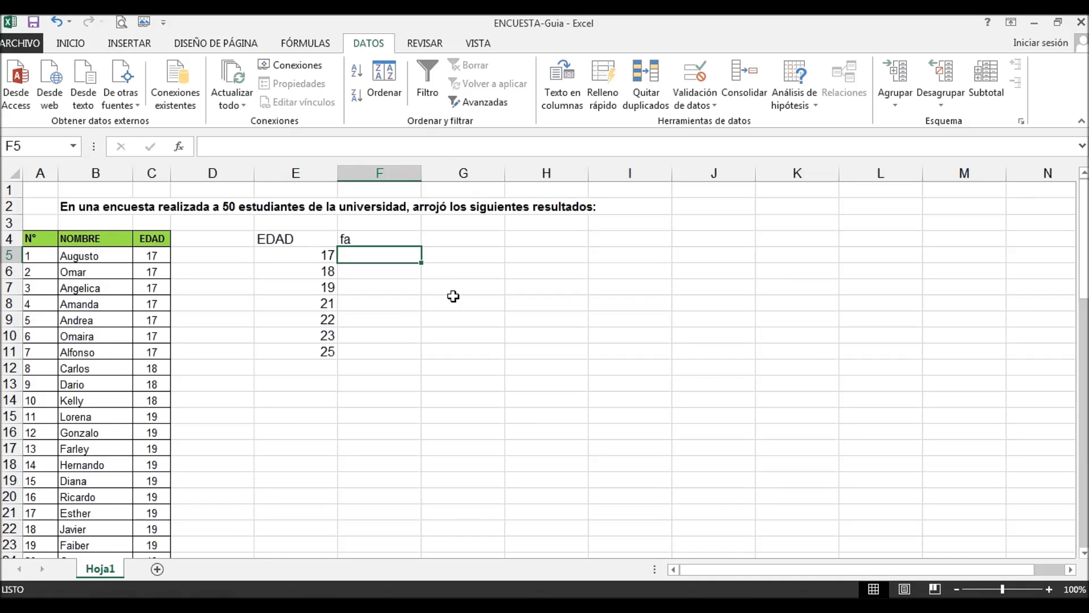
- Go through the age cells C5 to C11 one by one to count the students aged 17
click(140, 255)
click(152, 272)
click(150, 286)
click(149, 304)
click(149, 320)
click(149, 334)
click(151, 352)
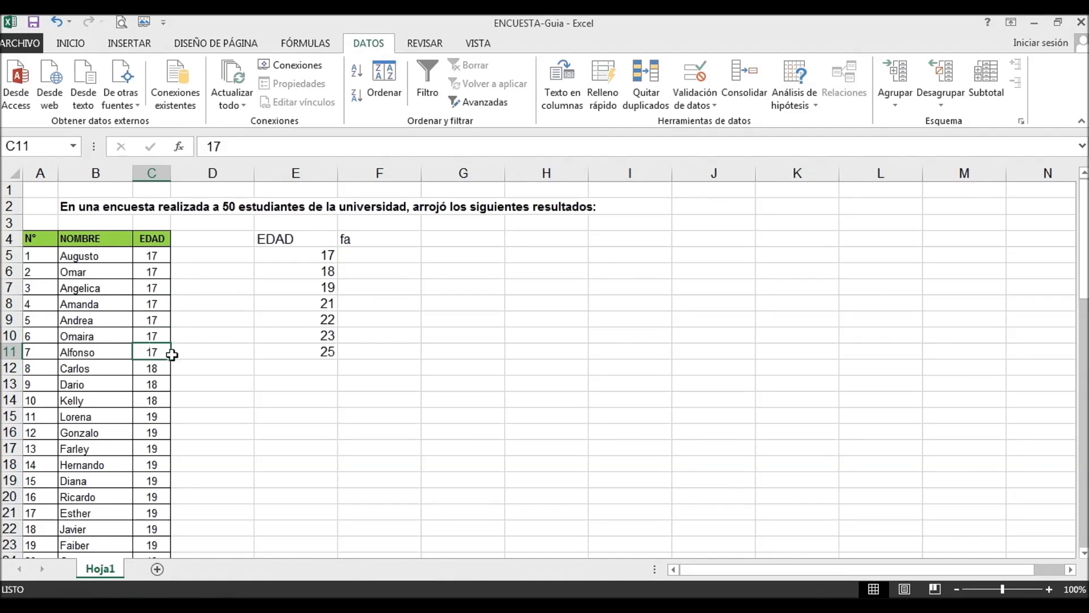
- Insert a CONTAR.SI function in cell F5 with range C5:C54 and criterion E5
click(367, 258)
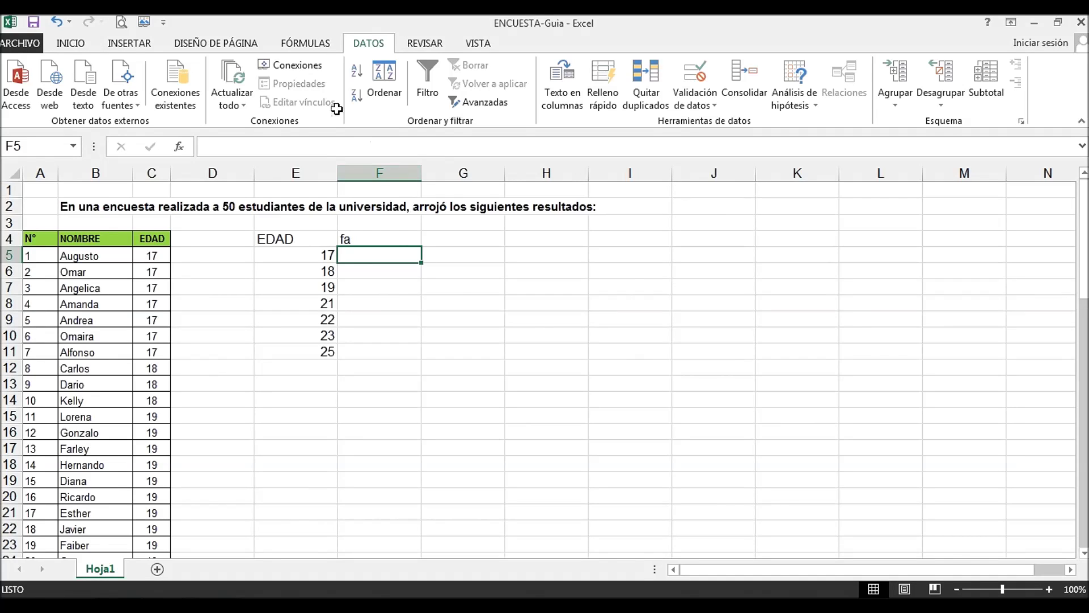
click(179, 147)
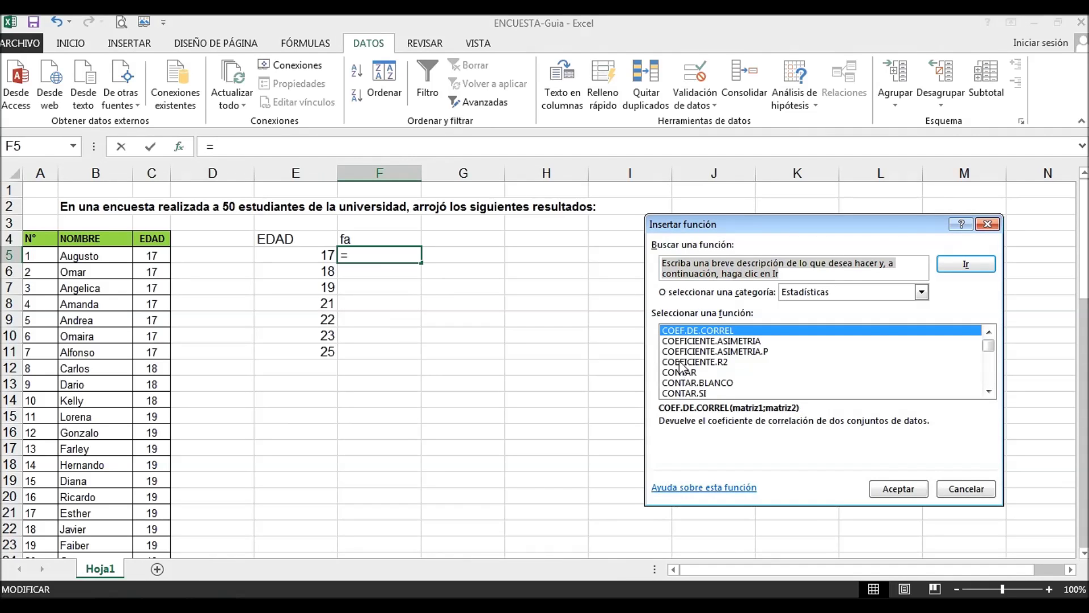
click(706, 392)
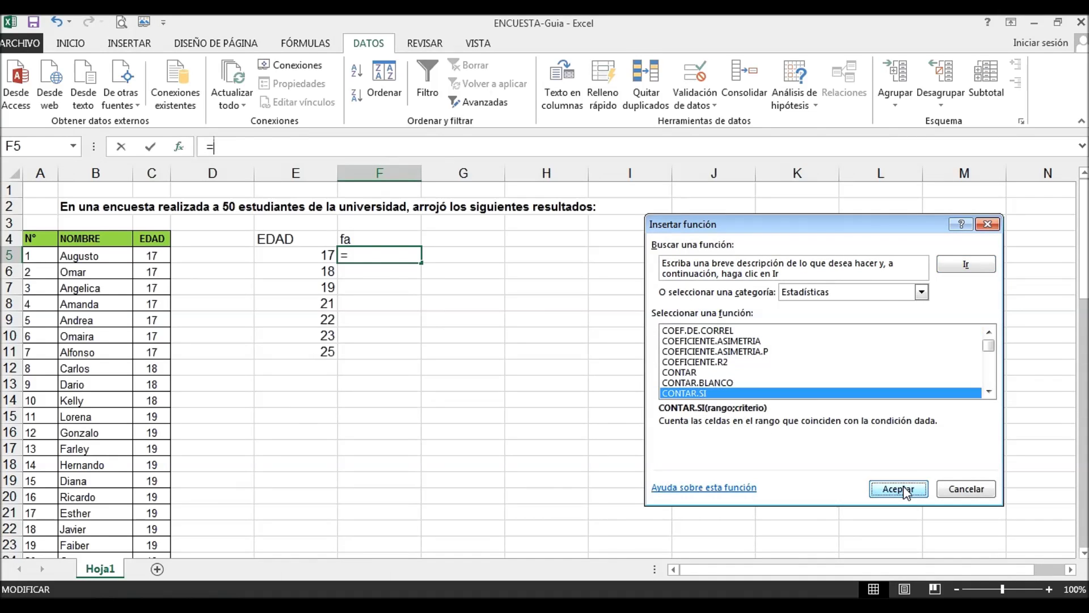
click(897, 488)
drag(152, 257, 155, 512)
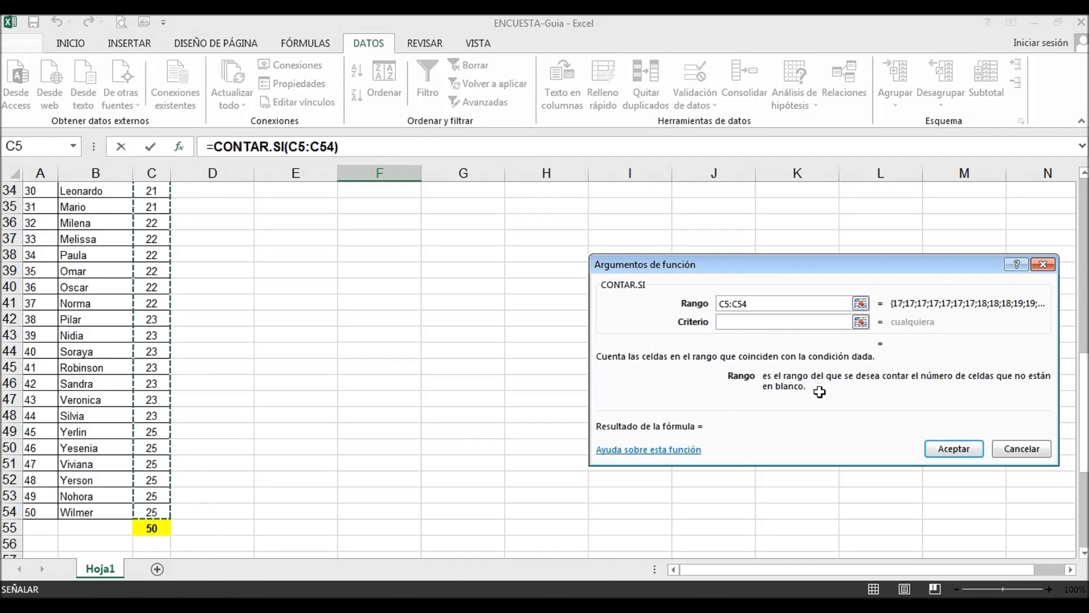
click(747, 323)
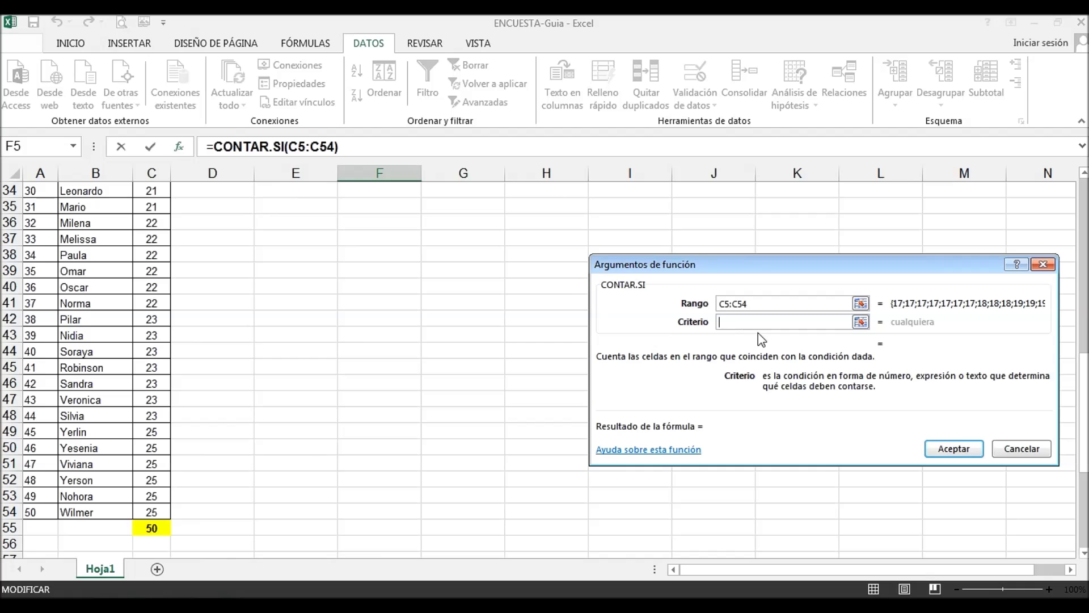
drag(1081, 378, 1084, 210)
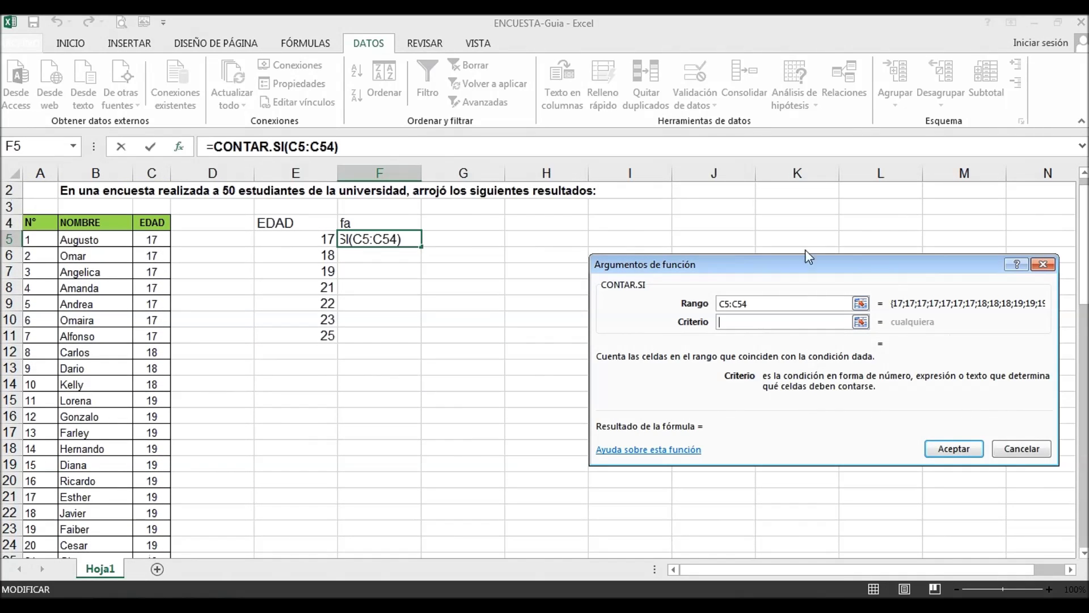
click(296, 237)
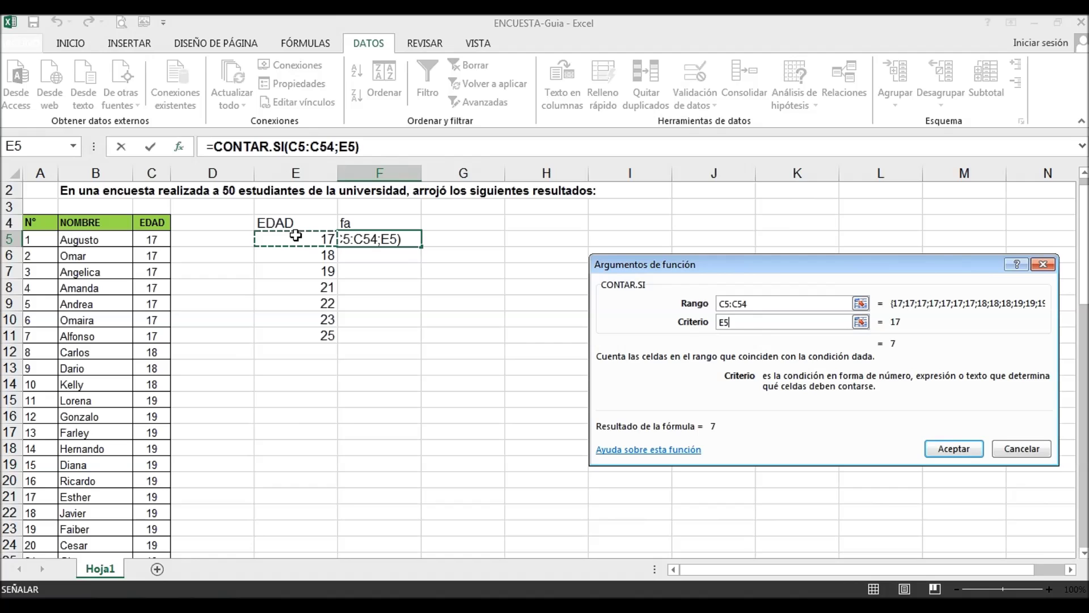
click(940, 452)
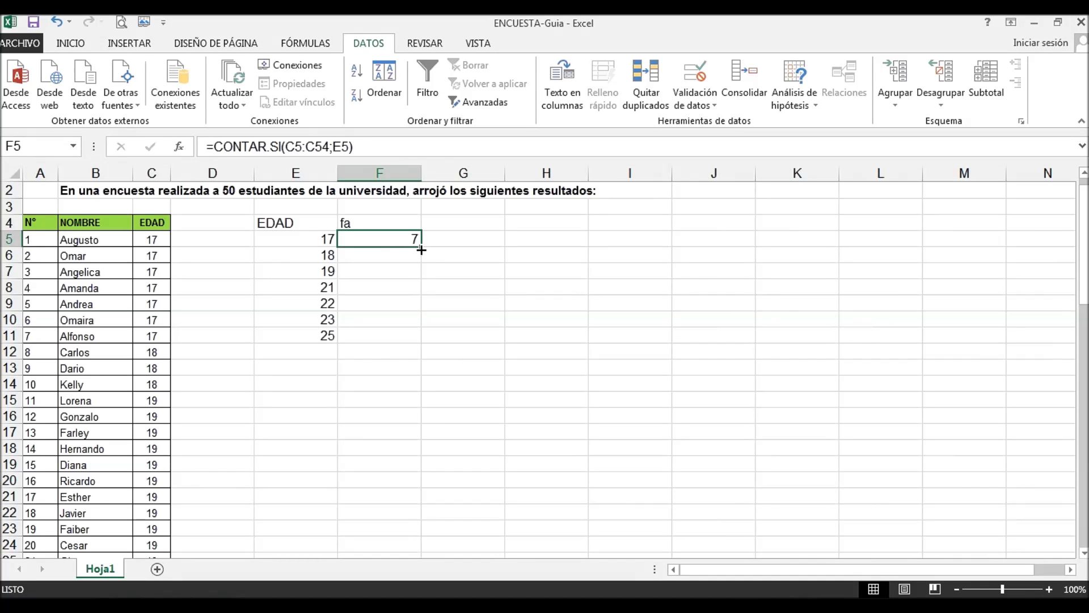
- Copy the F5 formula down to F11 and inspect the ranges referenced by the formulas in F5 and F11
drag(420, 250, 418, 343)
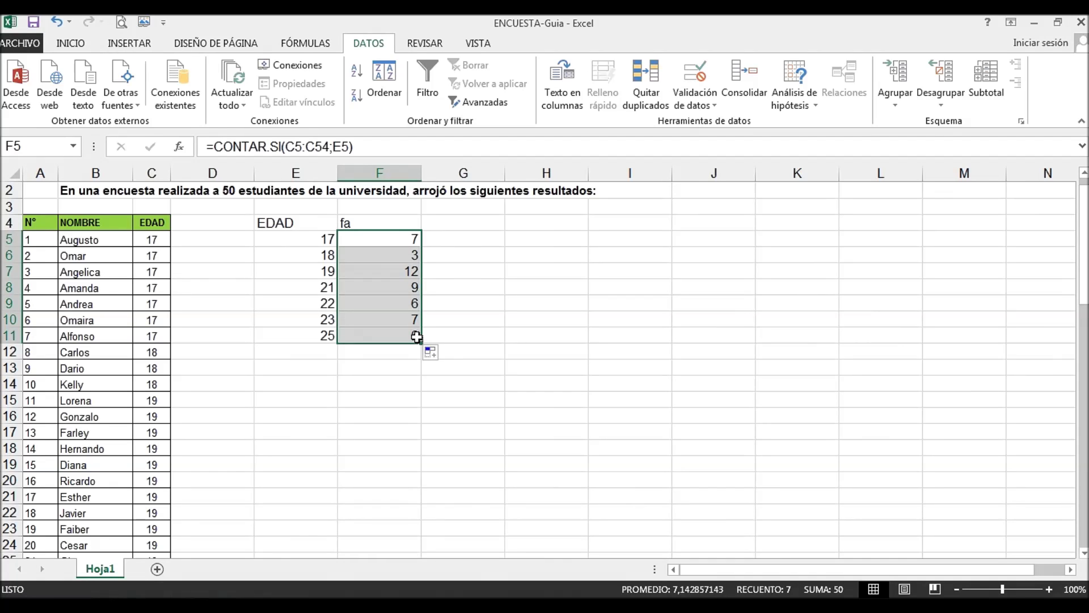
click(398, 356)
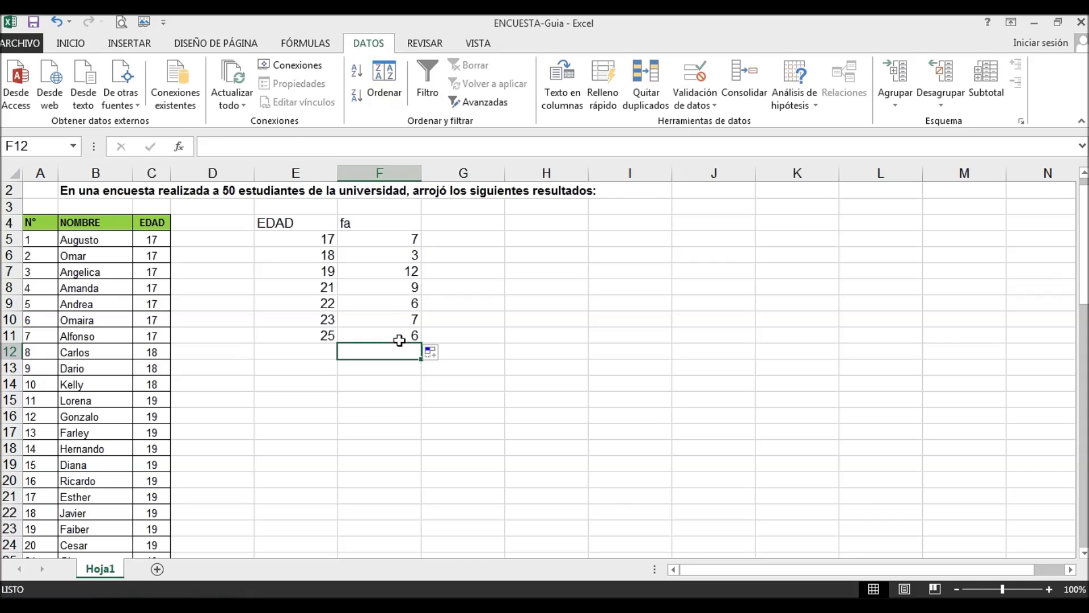
click(402, 247)
click(369, 147)
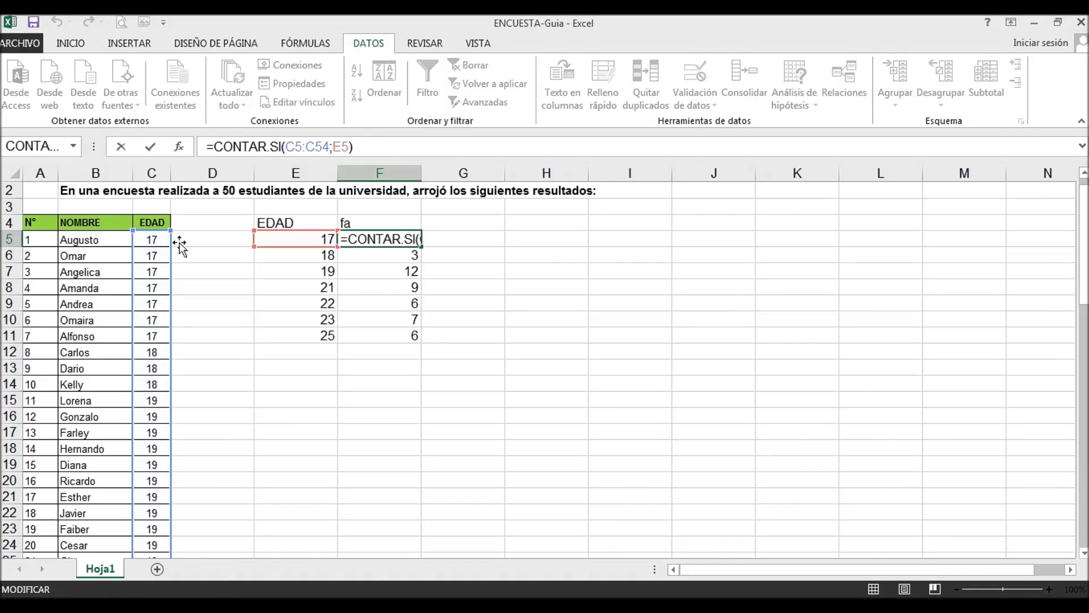
click(409, 335)
double_click(408, 334)
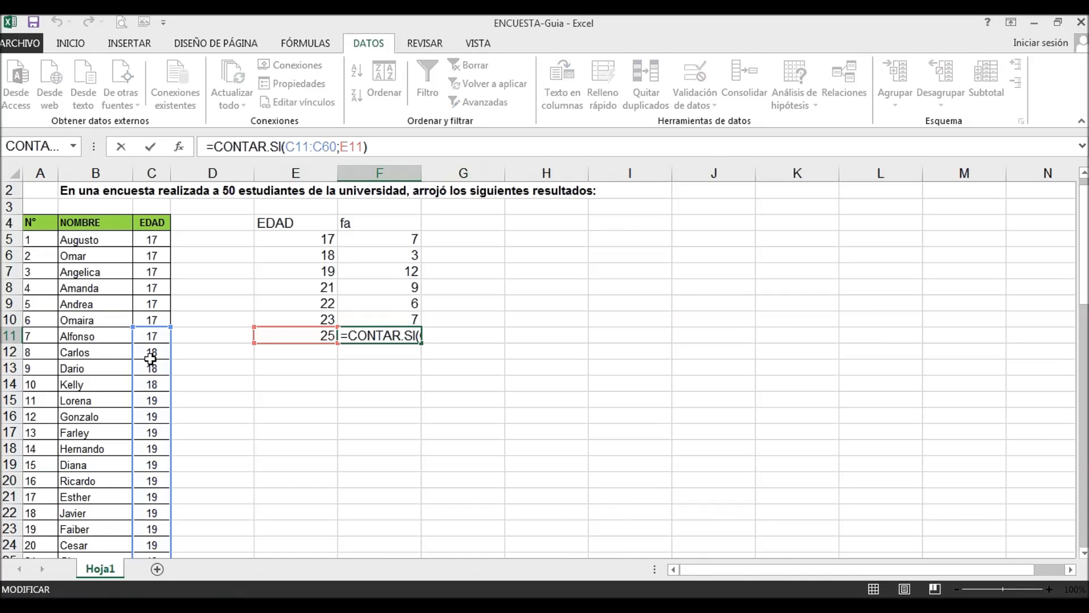
click(407, 391)
- Make the range in F5's CONTAR.SI formula absolute as $C$5:$C$54 and copy the formula down to F11
click(407, 241)
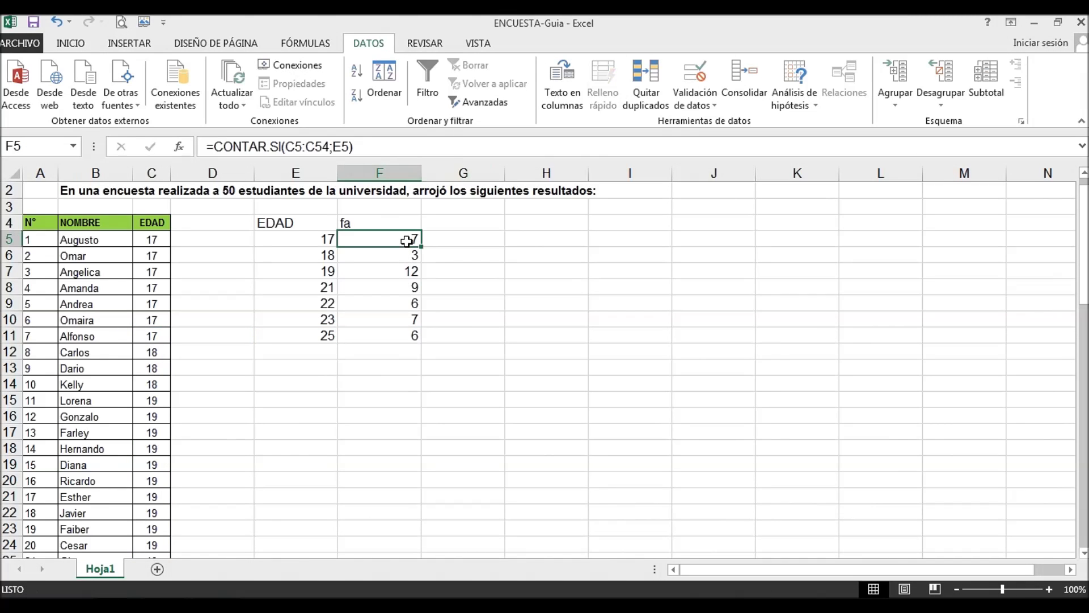
click(318, 146)
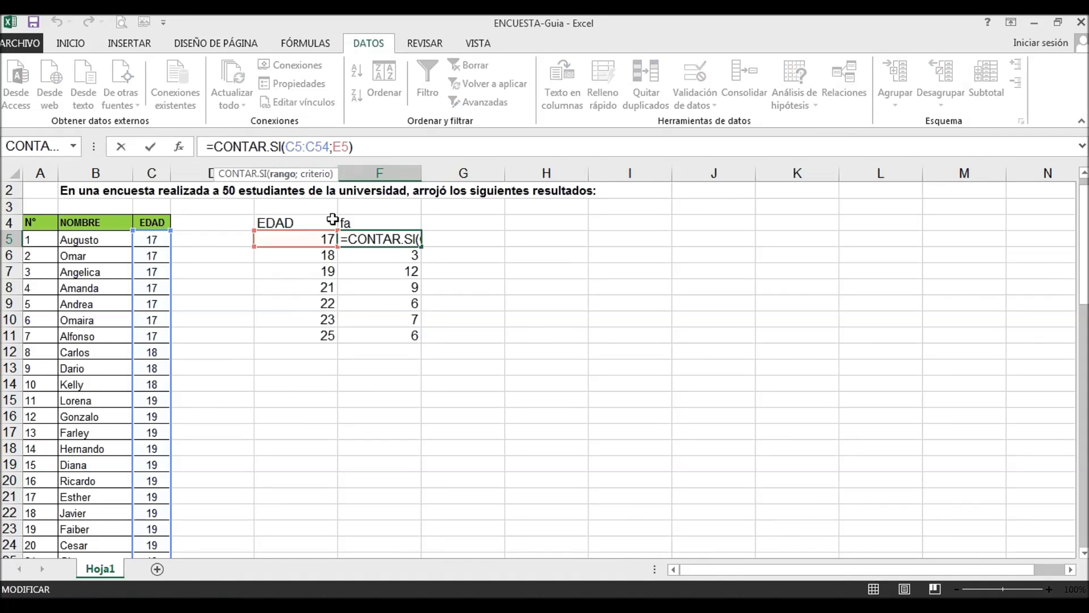
drag(285, 146, 316, 146)
key(F4)
double_click(337, 147)
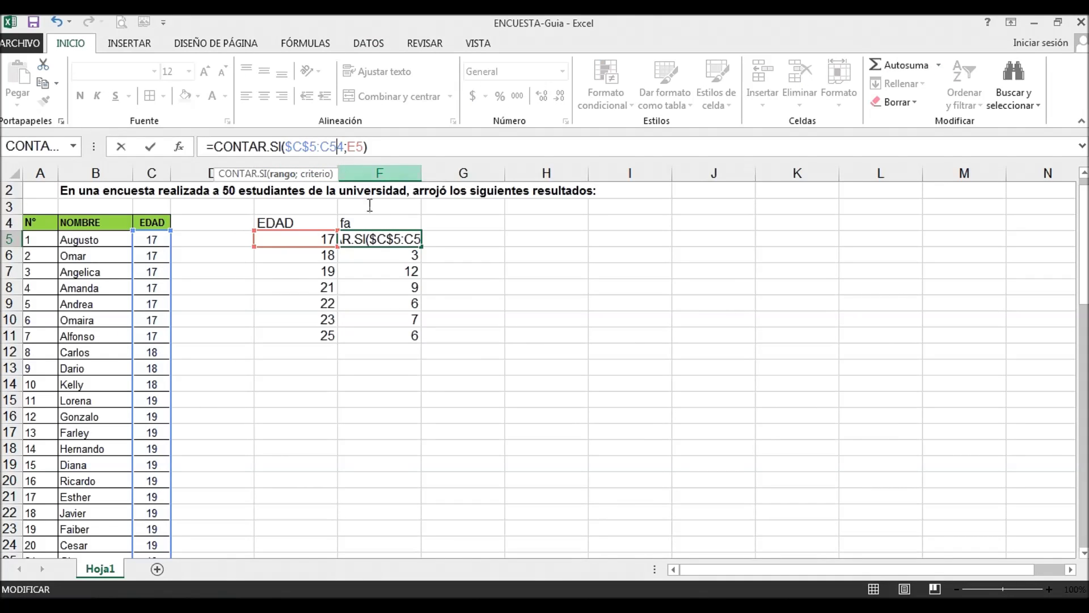
key(F4)
key(Return)
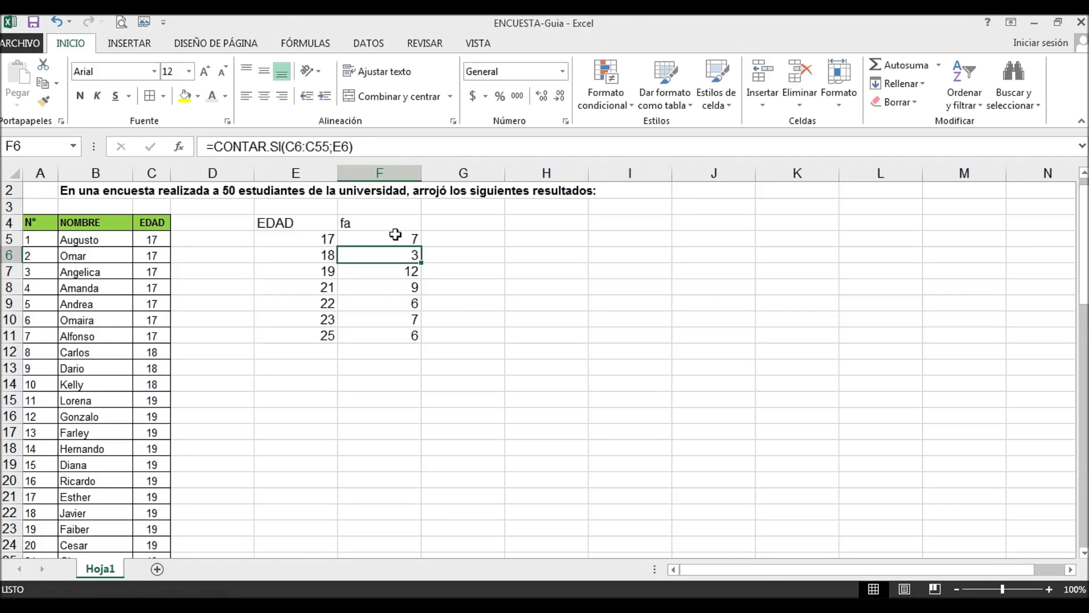
click(366, 237)
drag(420, 248, 423, 340)
- Total the fa column in cell F12 with the sum of F5:F11 and fill that cell yellow
click(402, 351)
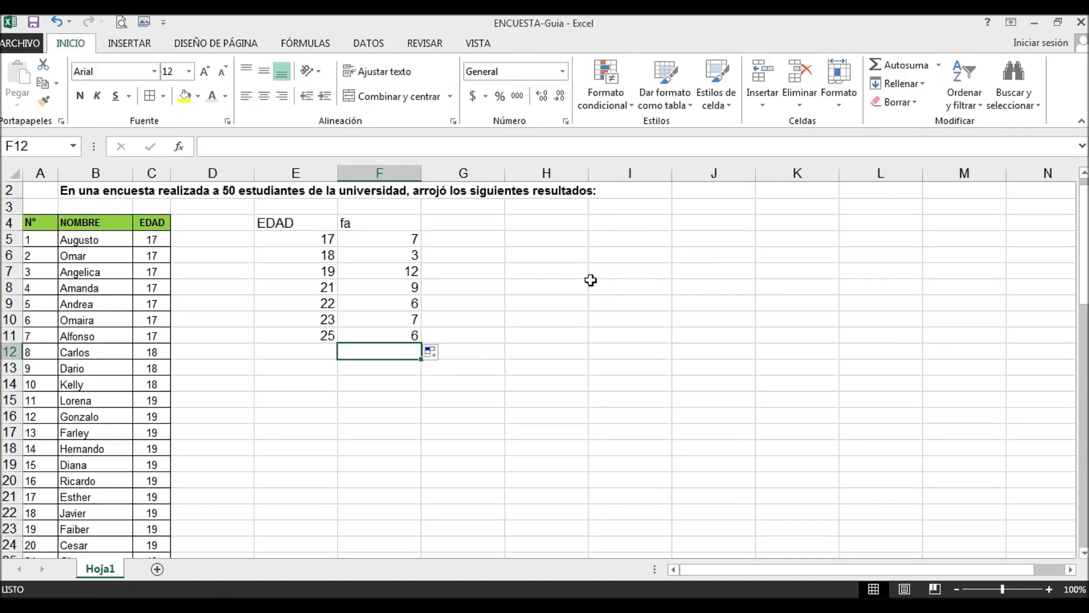
click(885, 64)
key(Return)
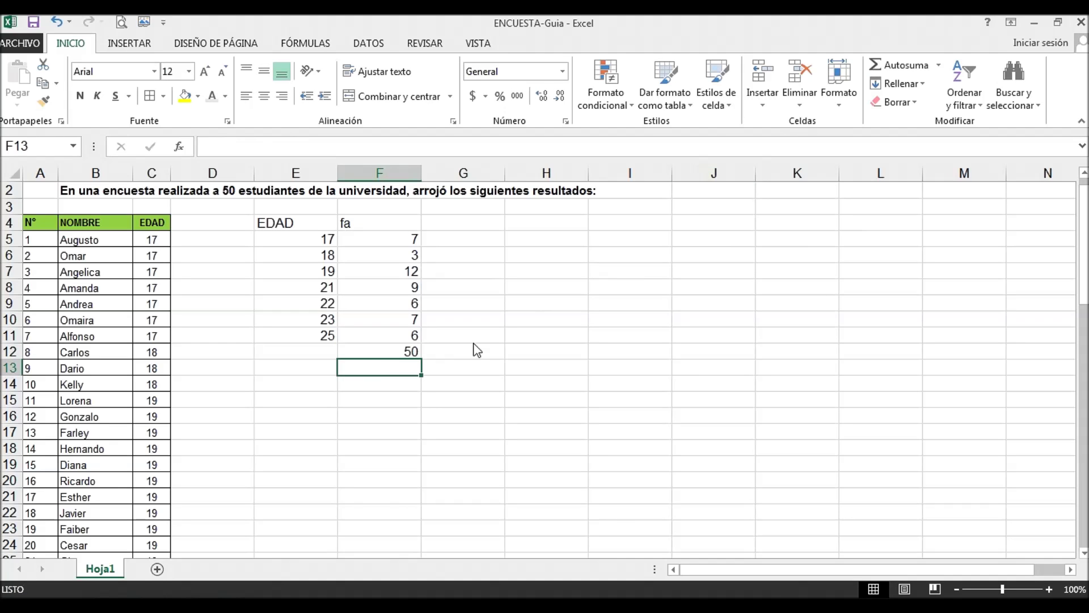
click(380, 353)
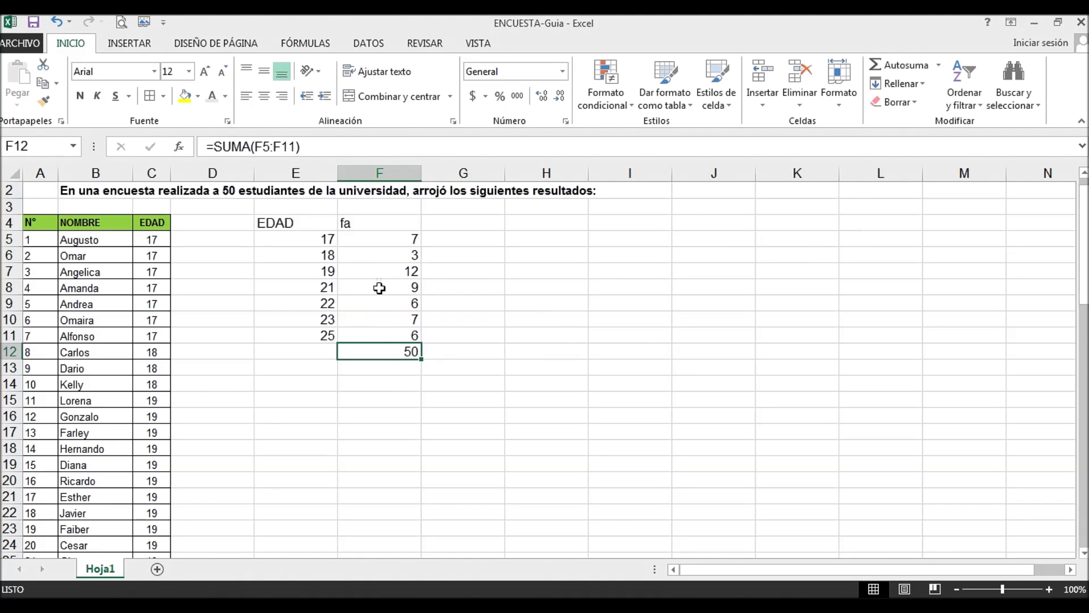
click(185, 95)
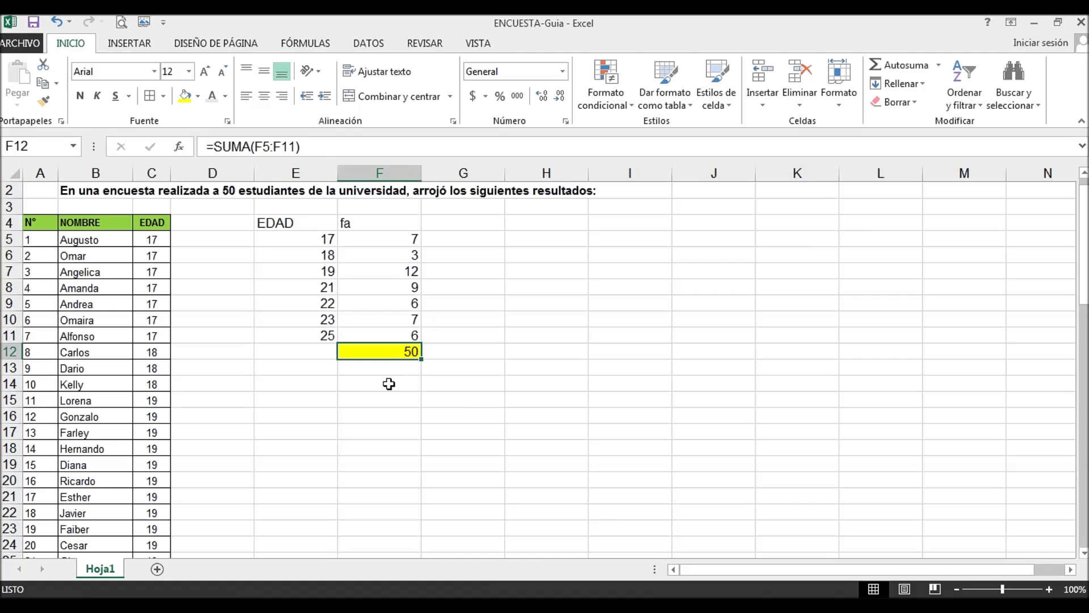
- Enter the heading faa in cell G4 and centre the fa and faa headings
click(366, 227)
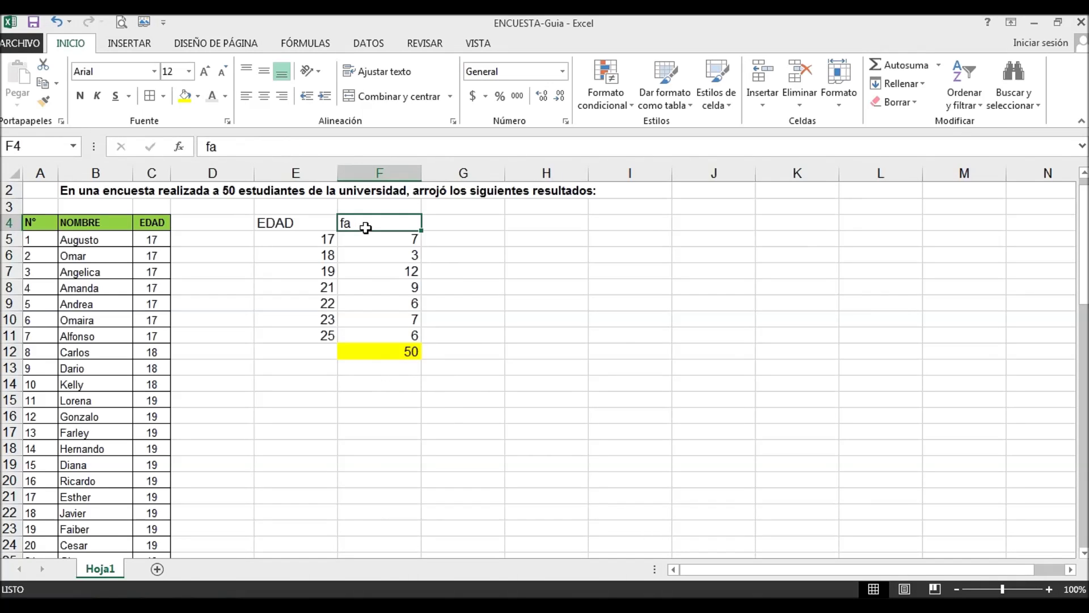
click(265, 95)
click(454, 226)
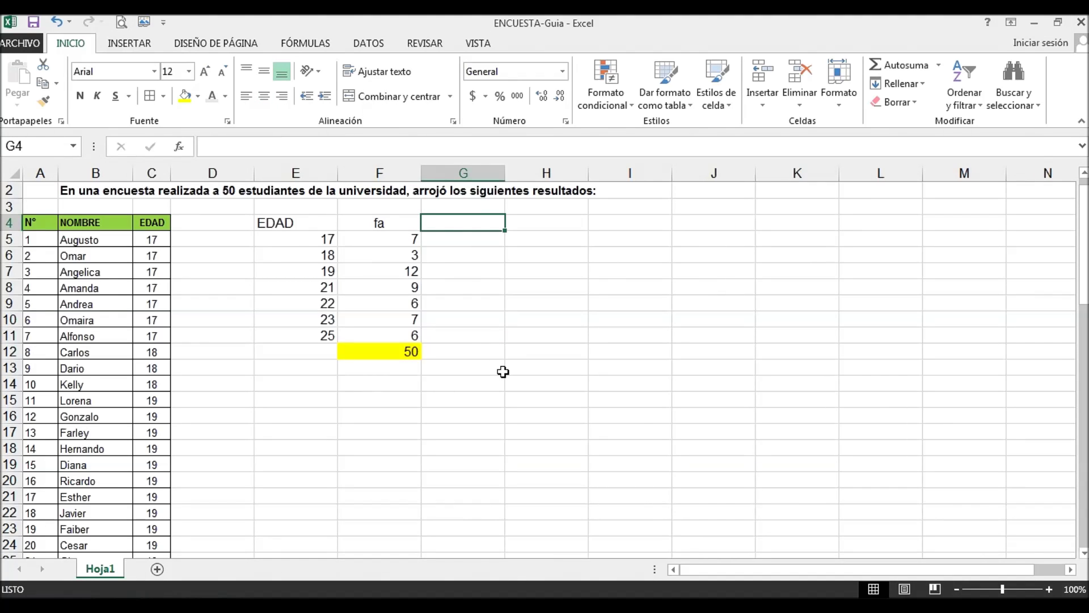
text(faa)
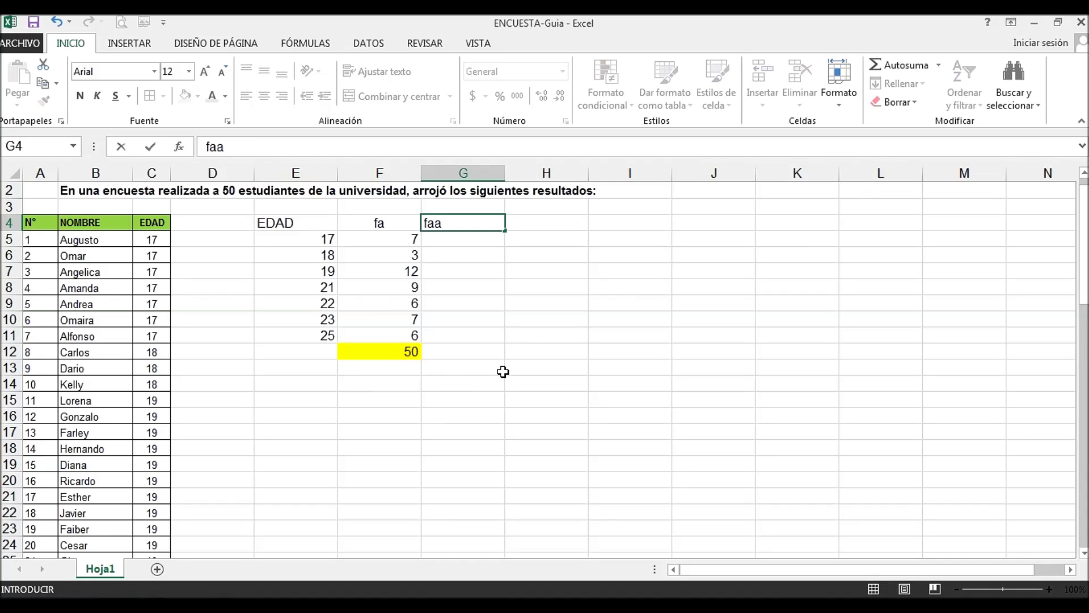
key(Return)
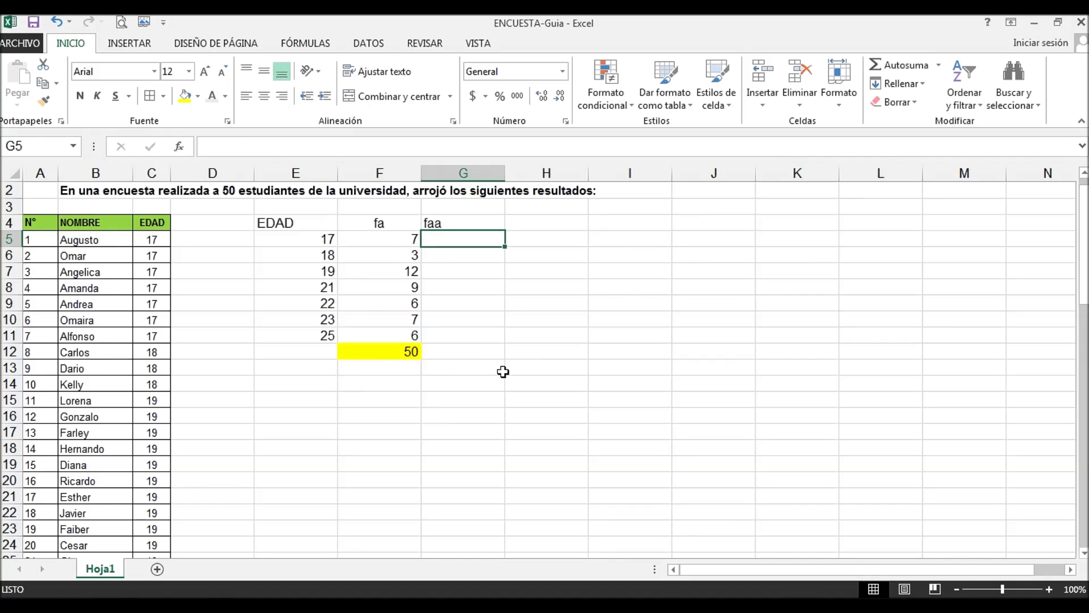
drag(379, 223, 463, 220)
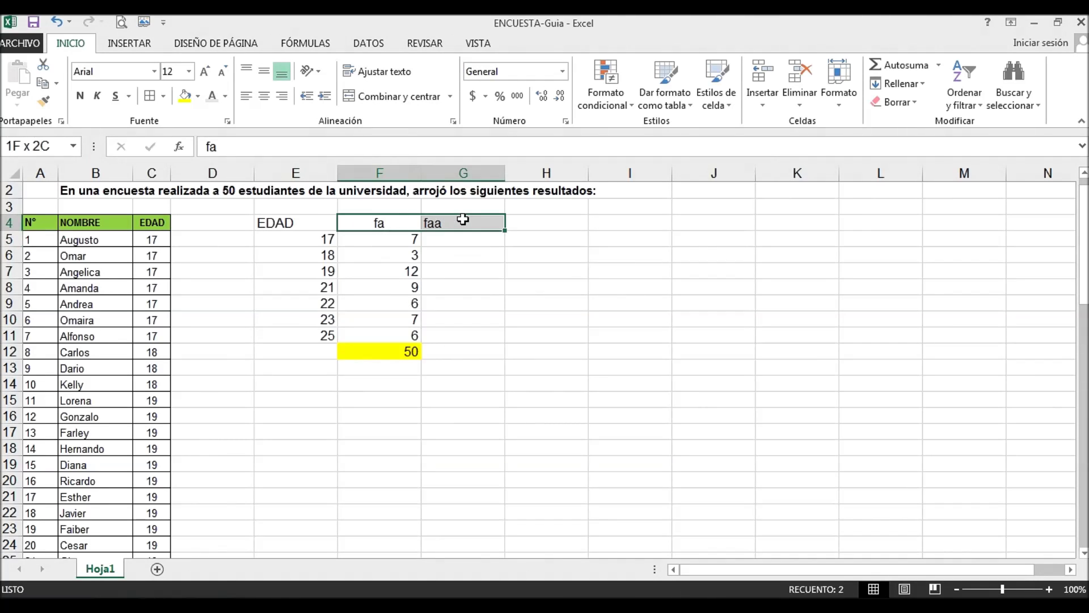
click(264, 96)
click(265, 97)
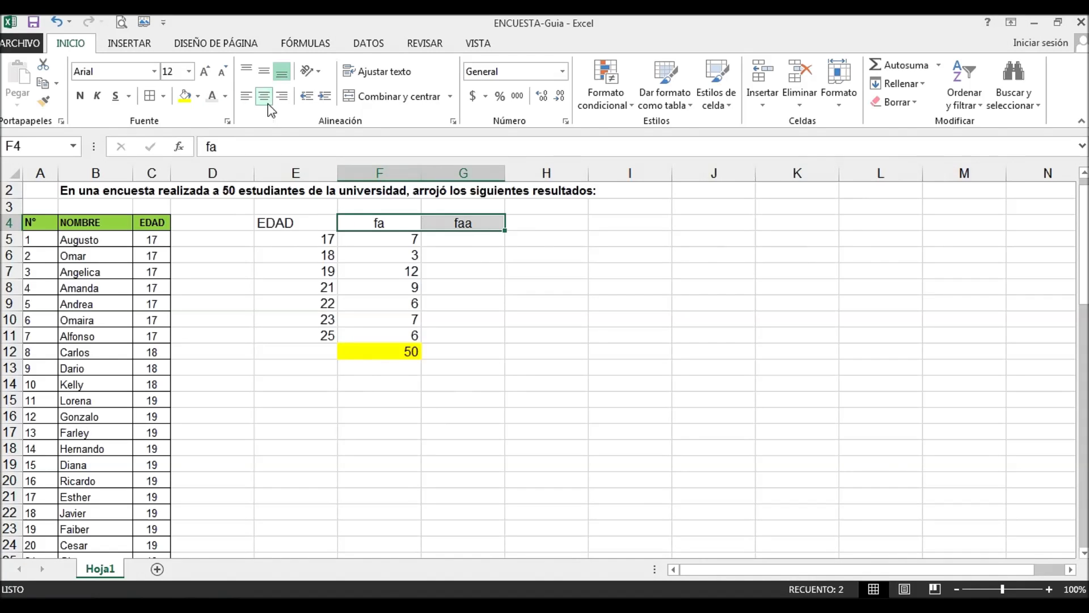
- Enter the formula =F5 in cell G5 as the first cumulative frequency
click(469, 240)
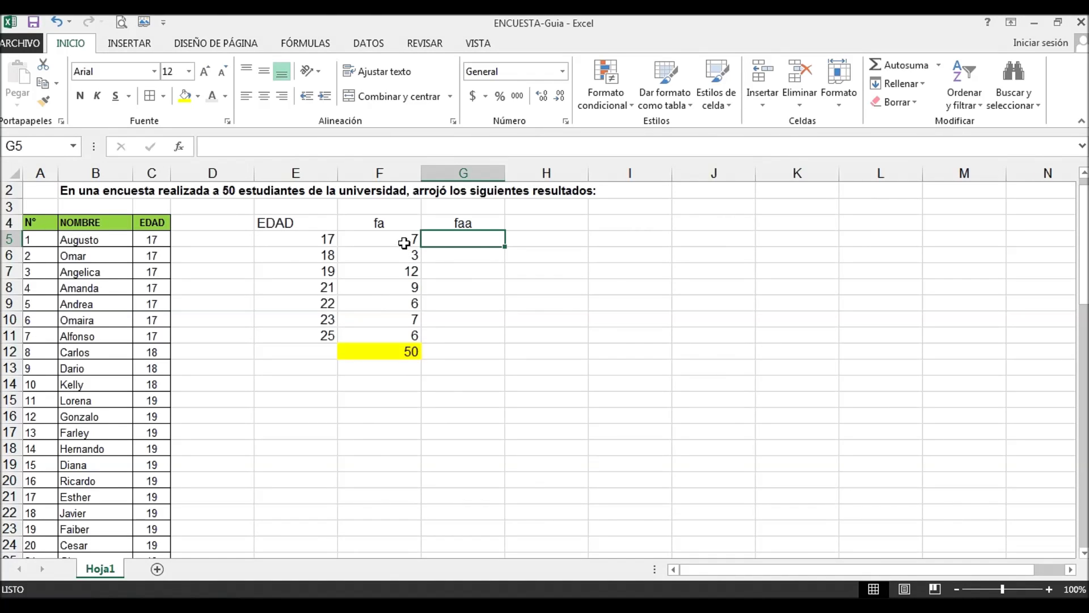
text(=)
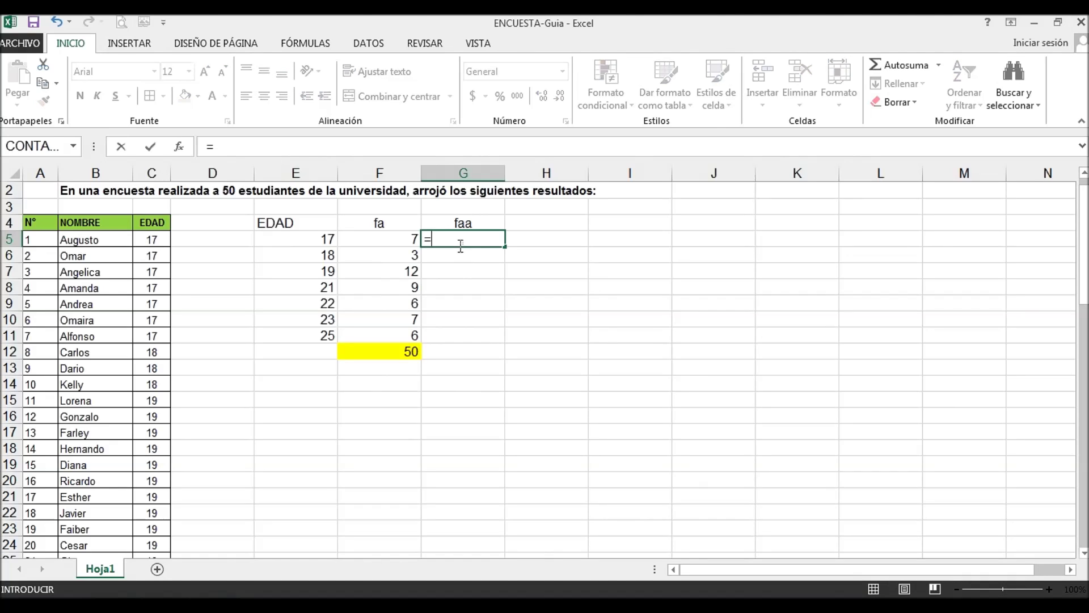
key(Left)
key(Return)
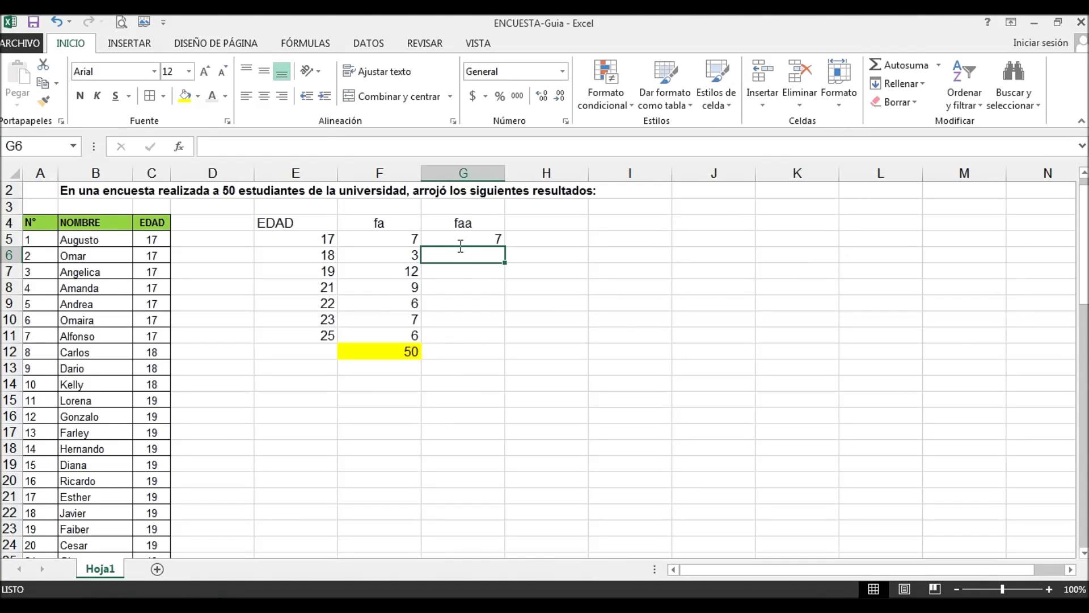
- Enter the formula =G5+F6 in cell G6 and copy it down to G11 to complete the faa column
click(458, 241)
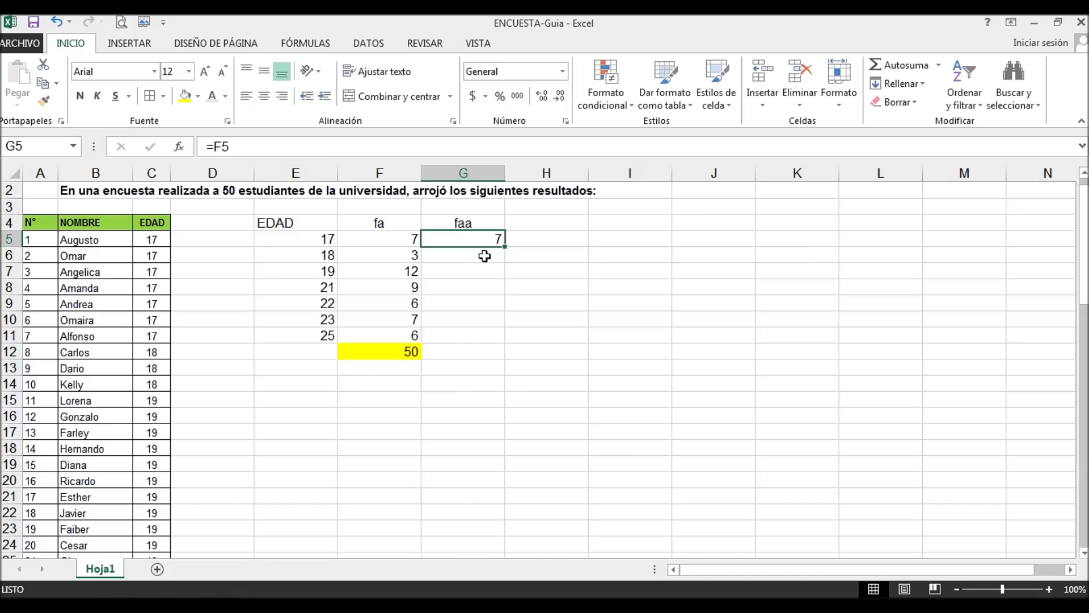
click(404, 255)
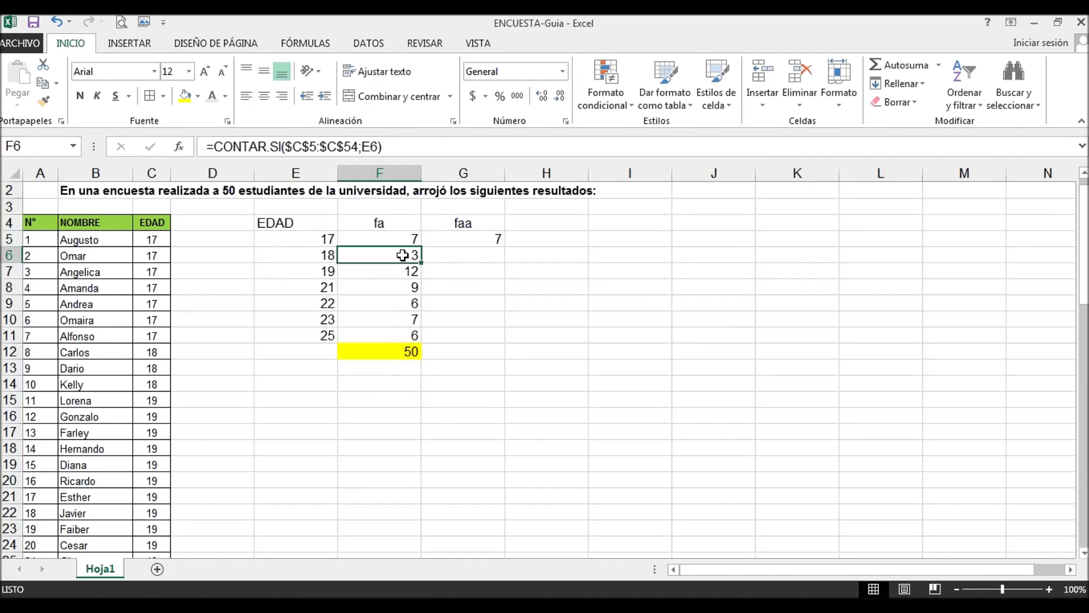
click(479, 241)
click(490, 256)
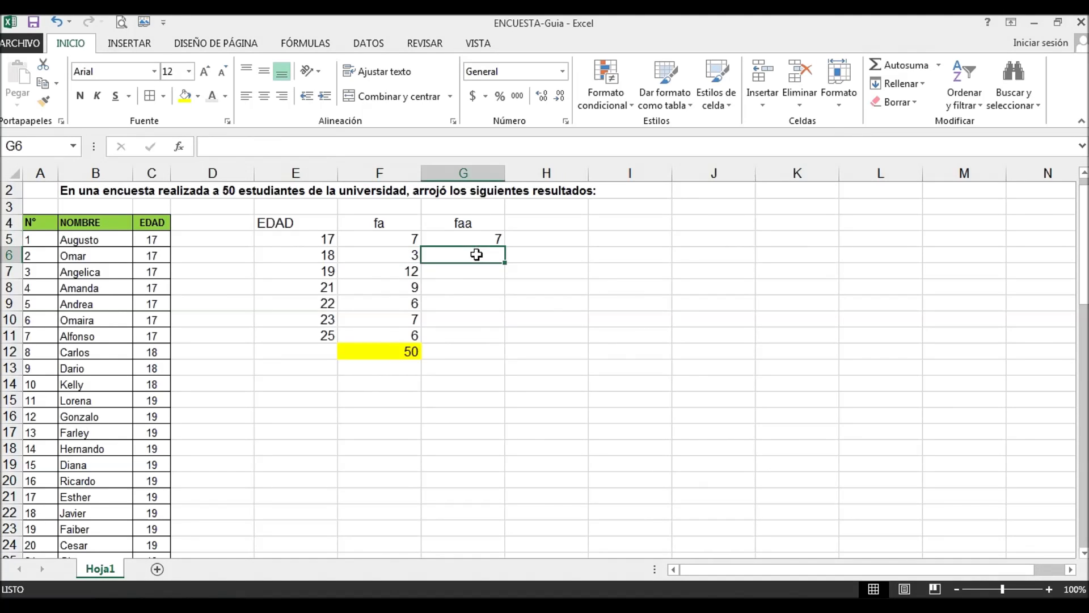
text(=)
key(Up)
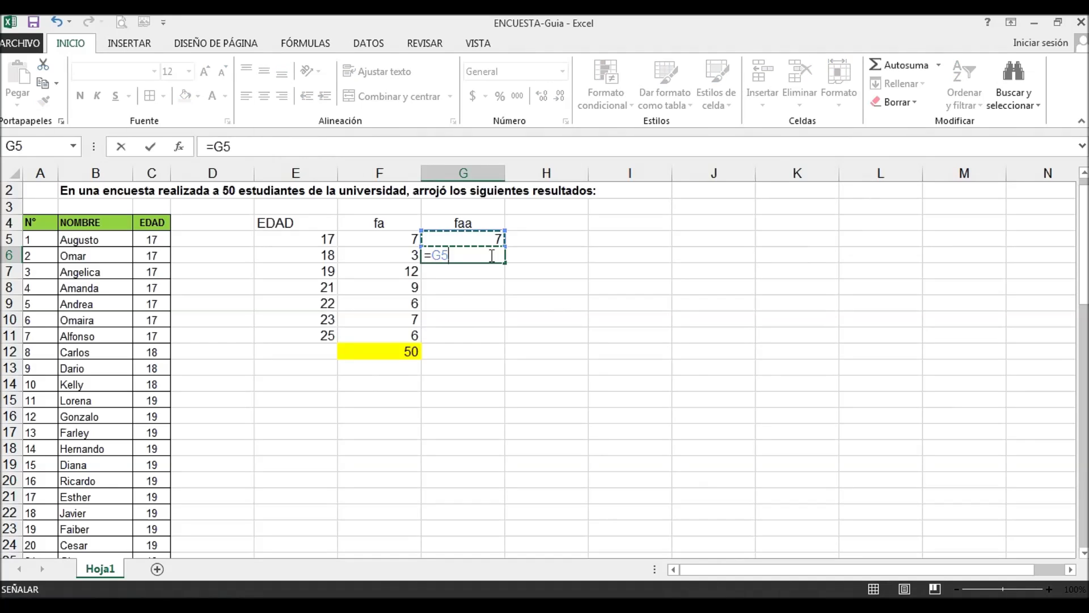
text(+)
key(Left)
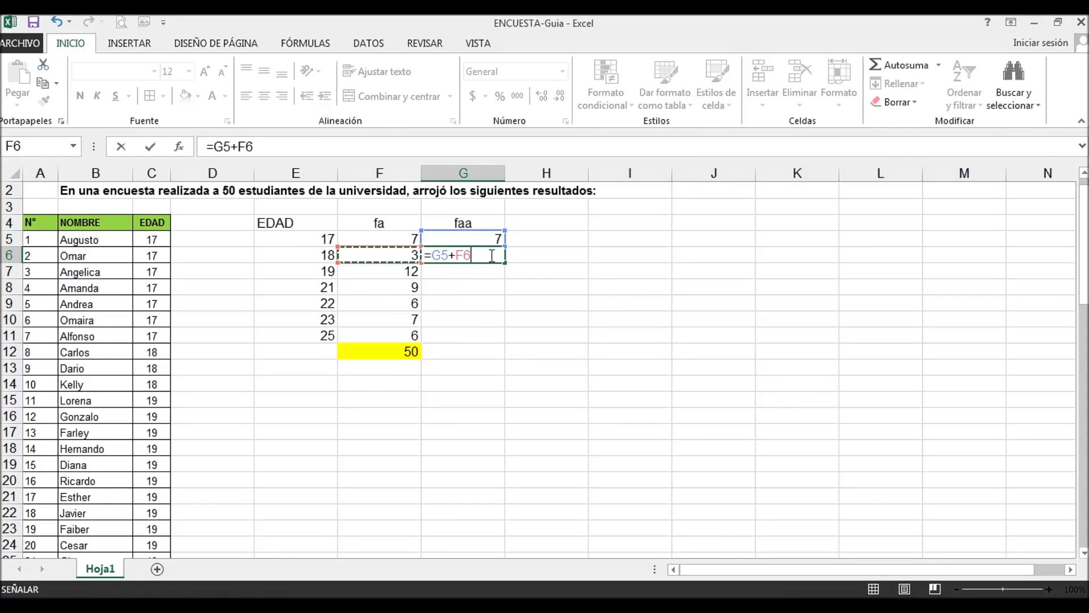
key(Return)
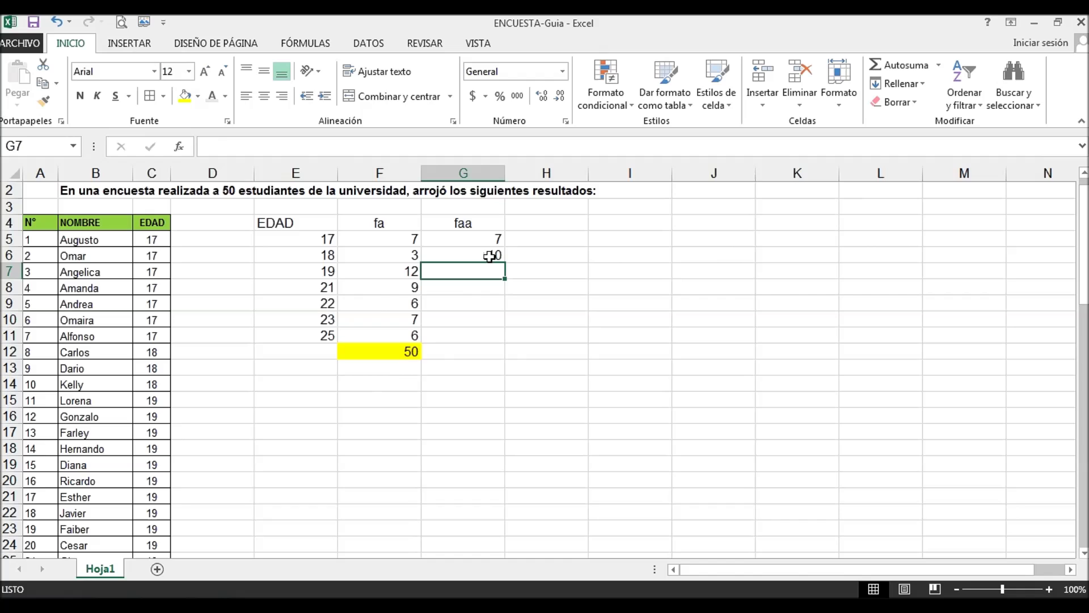
click(489, 256)
drag(504, 265, 503, 344)
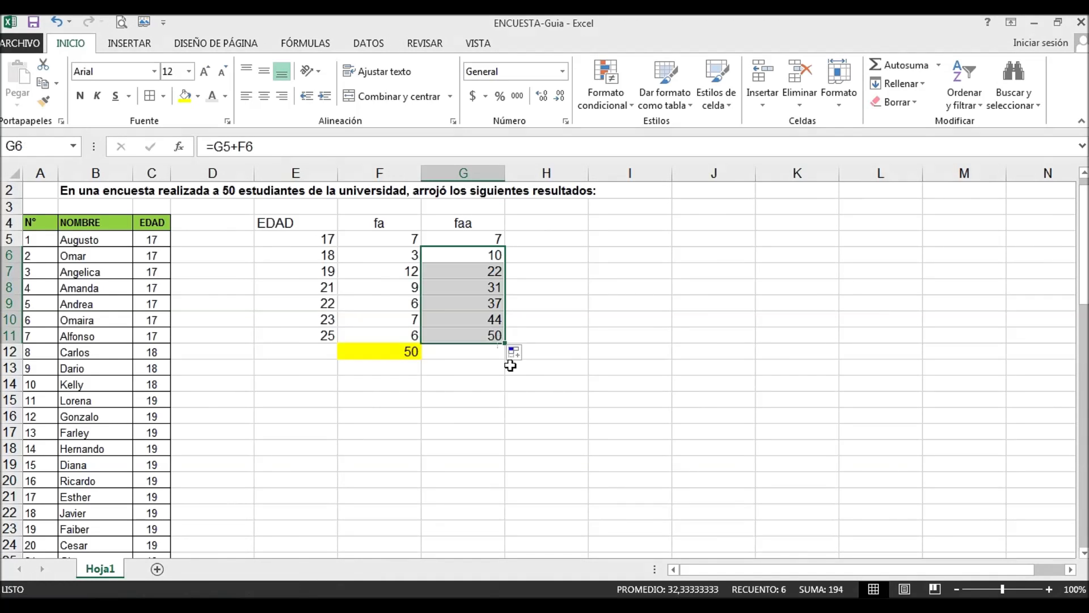
- Fill the last cumulative frequency, cell G11, with yellow like the fa total
click(494, 336)
click(396, 355)
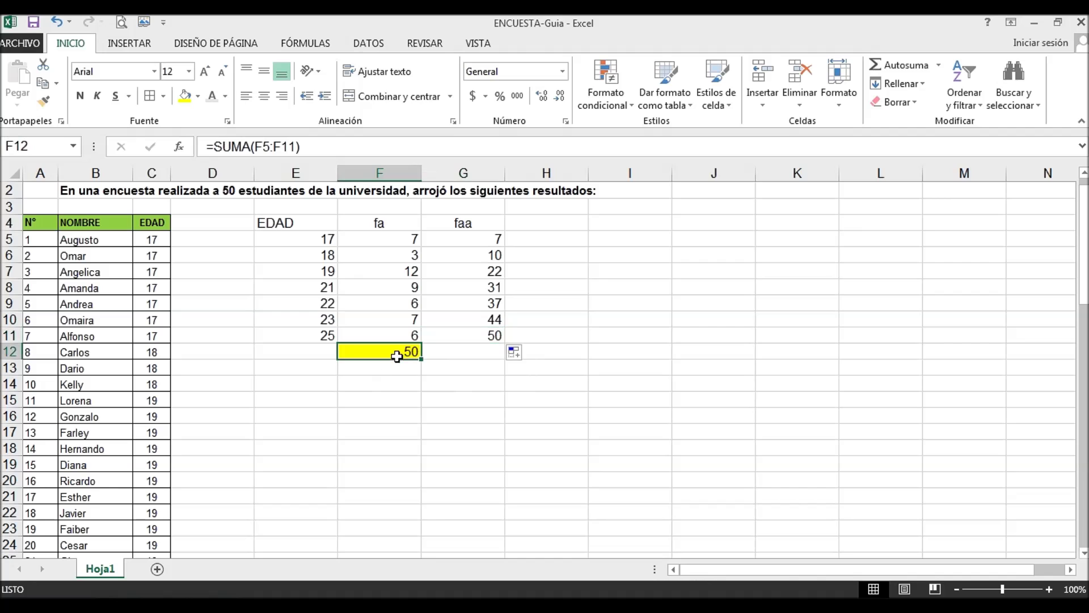
click(494, 337)
click(184, 97)
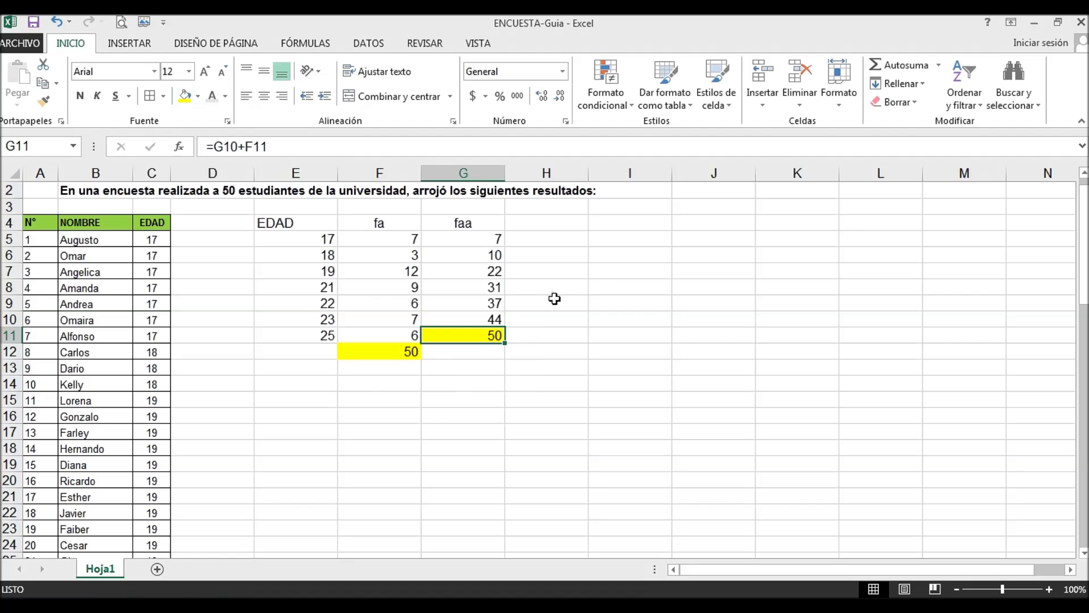
- Enter the heading fr in cell H4 for the relative frequency column
click(542, 226)
text(fr)
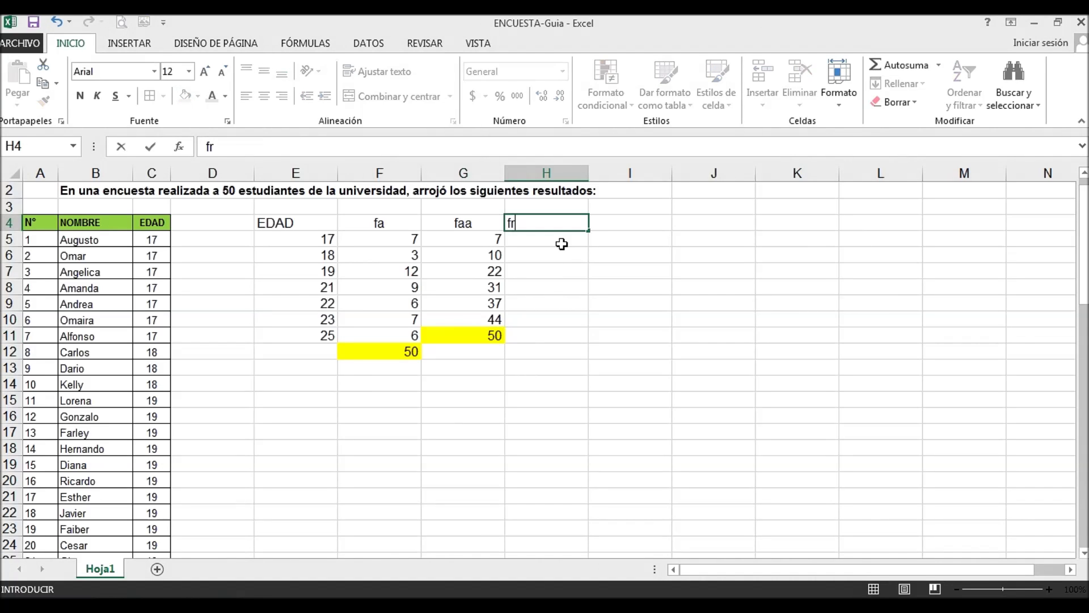
key(ctrl+Return)
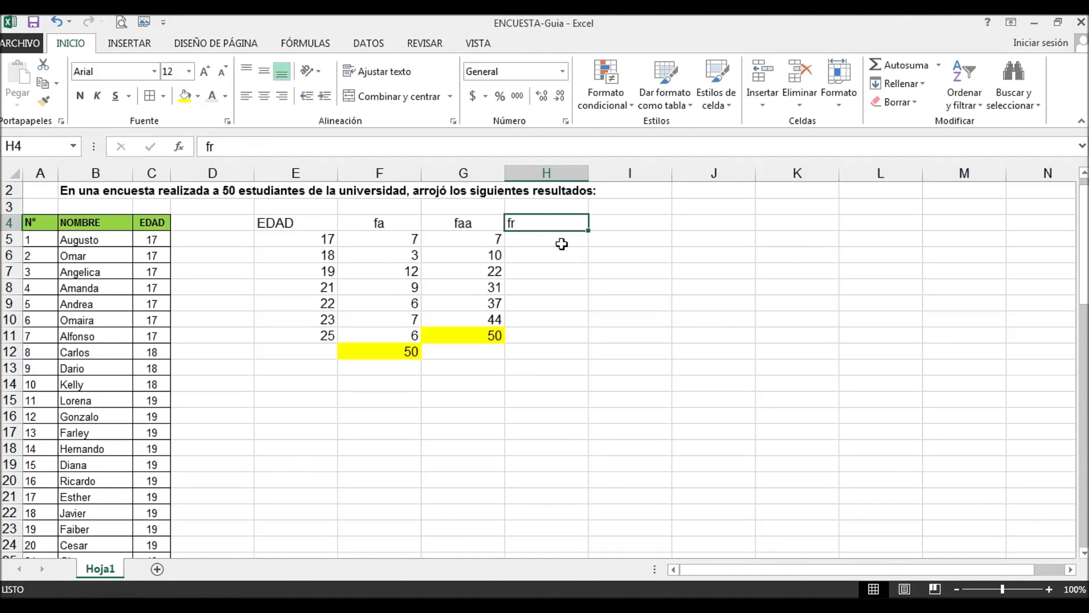
- Enter the formula =F5/$F$12 in cell H5 and copy it down to H11
click(562, 244)
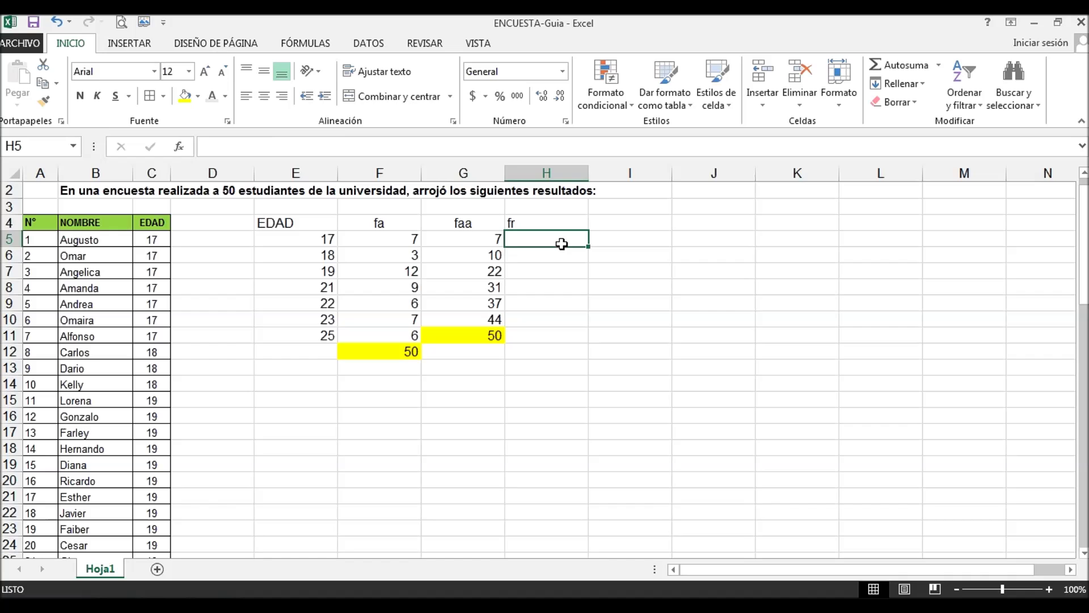
key(Left)
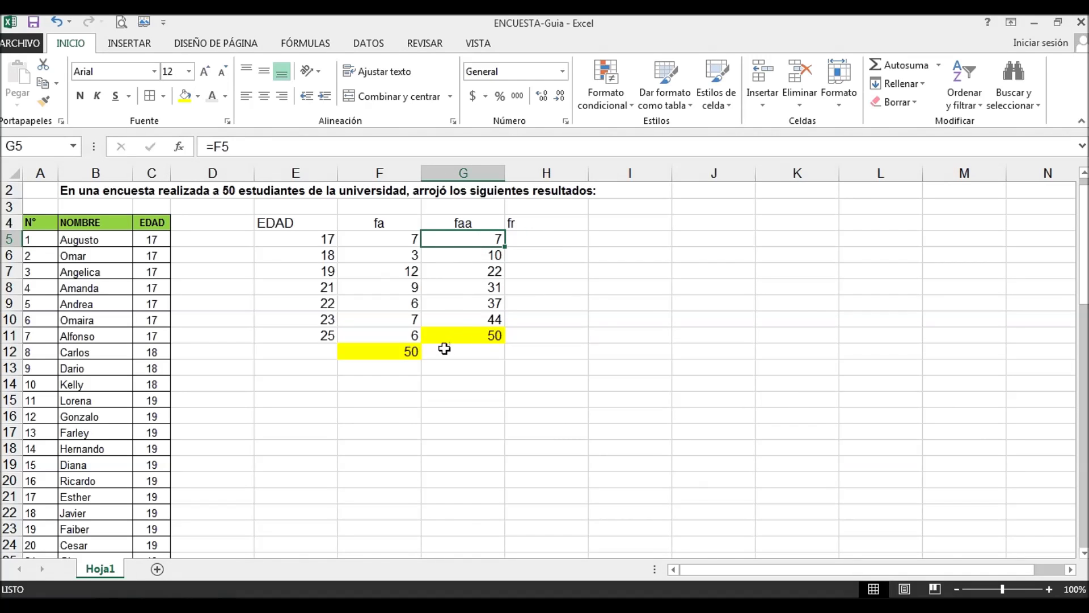
click(416, 238)
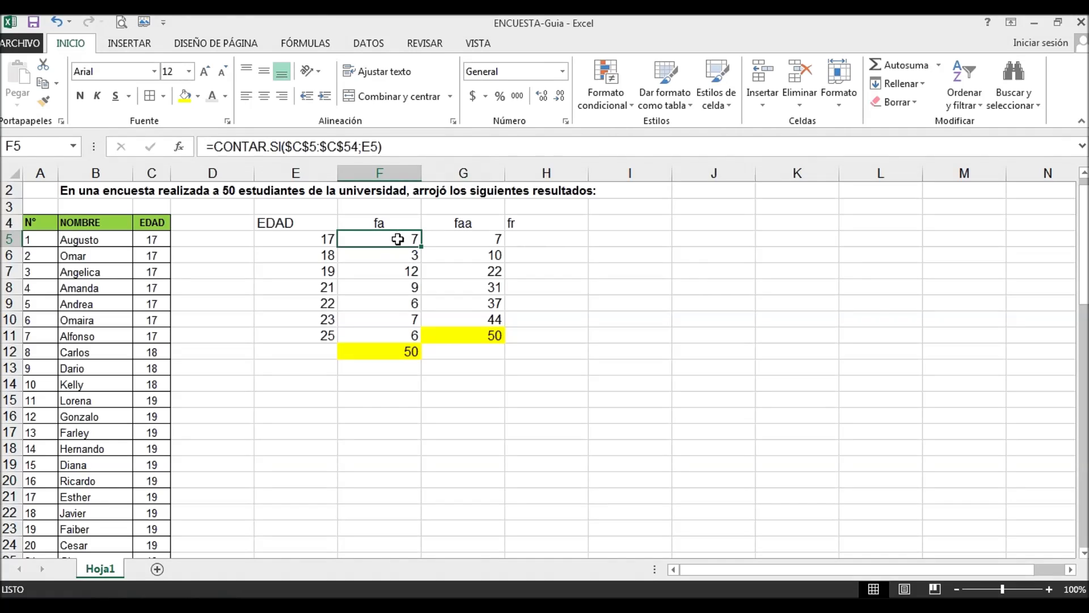
click(402, 351)
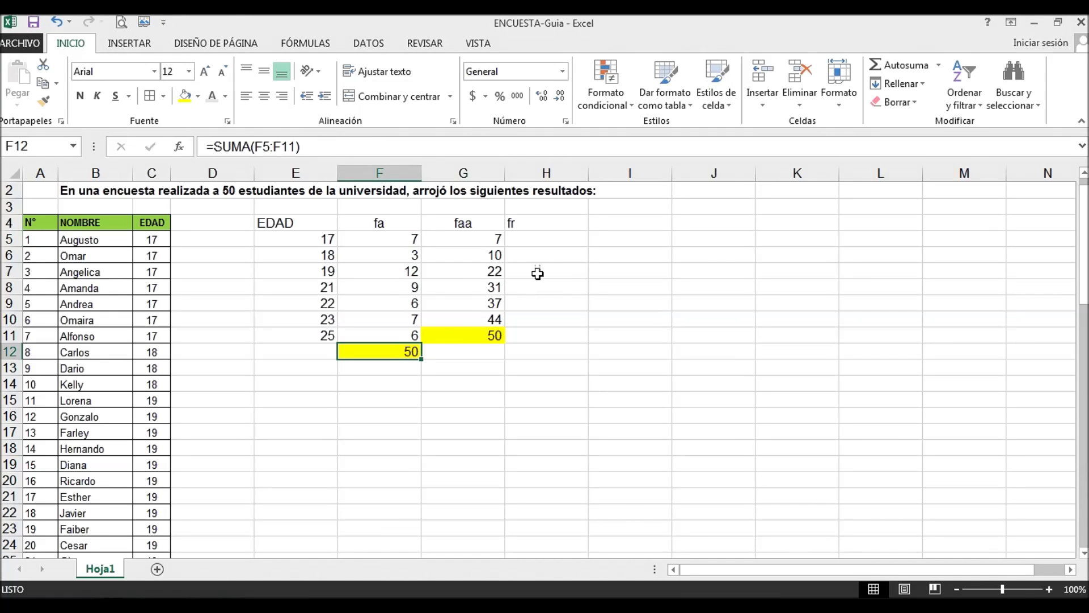
click(543, 242)
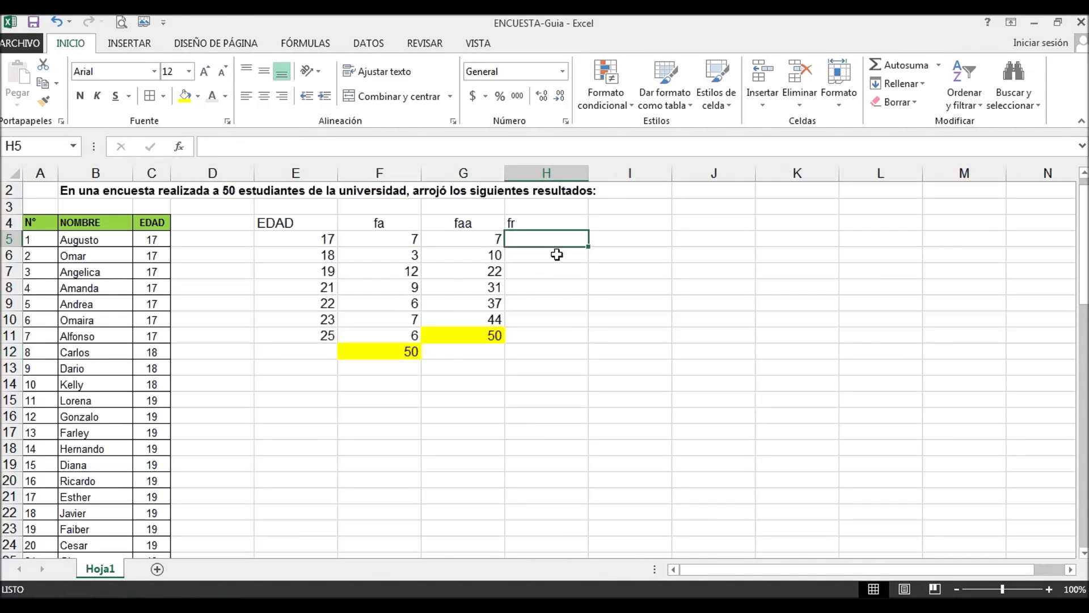
text(=)
key(Left)
key(Left)
text(/)
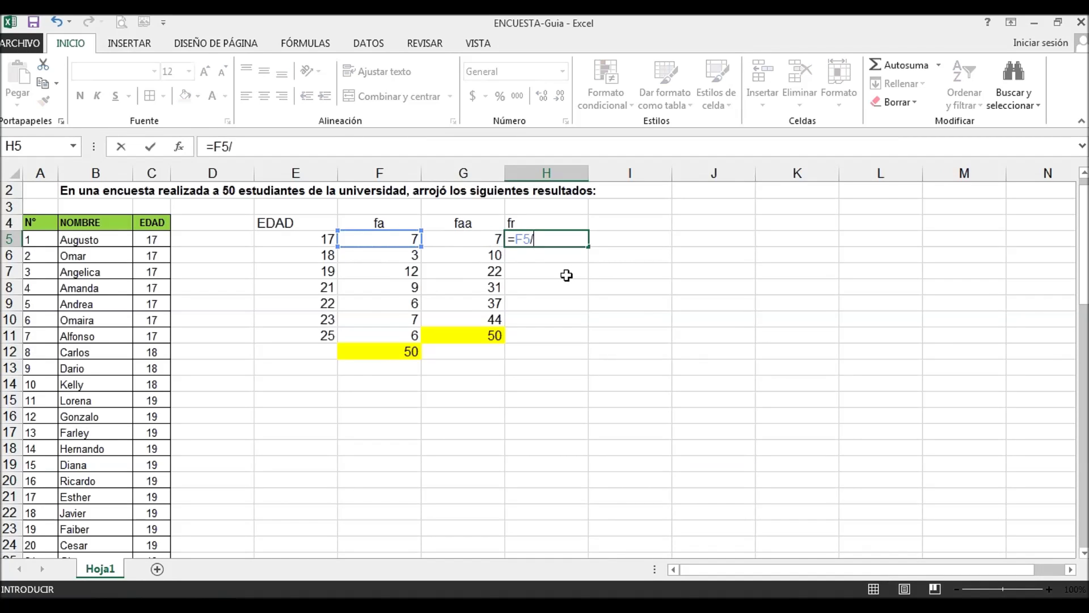
click(405, 352)
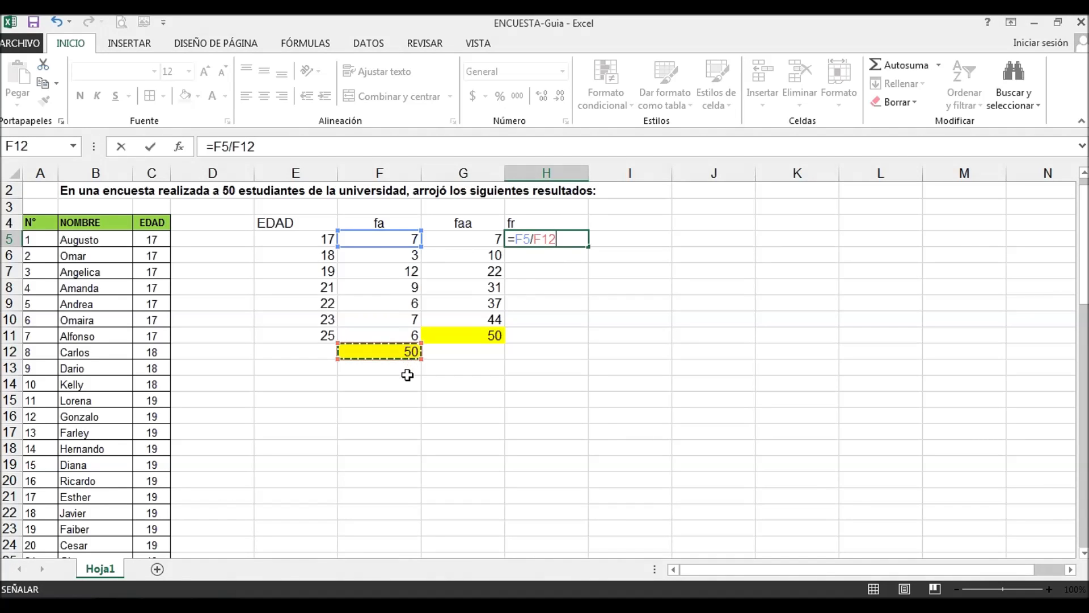
key(F4)
key(Return)
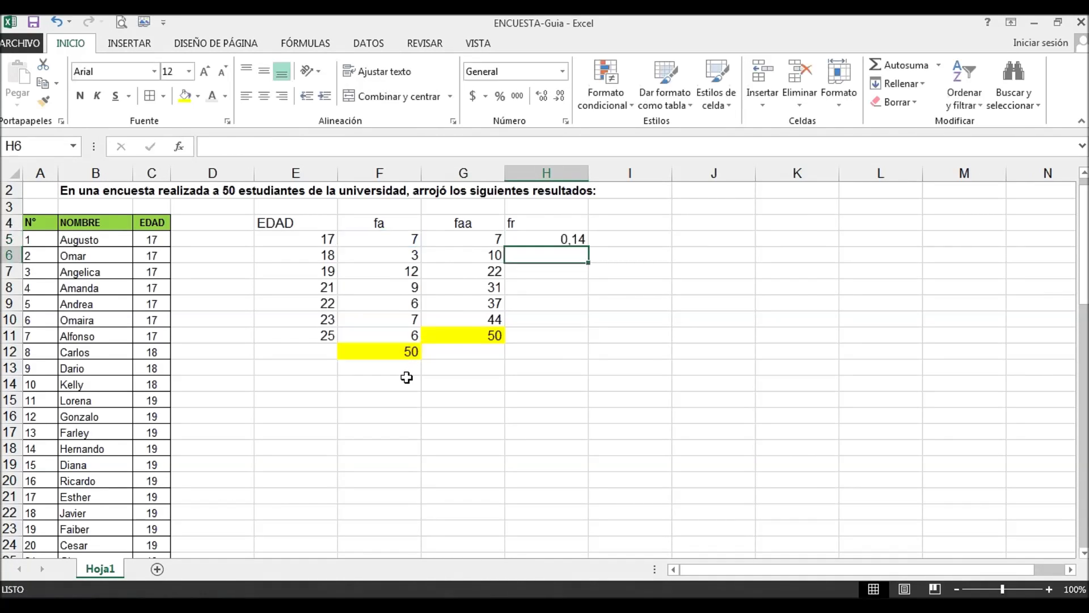
click(560, 240)
drag(588, 246, 577, 348)
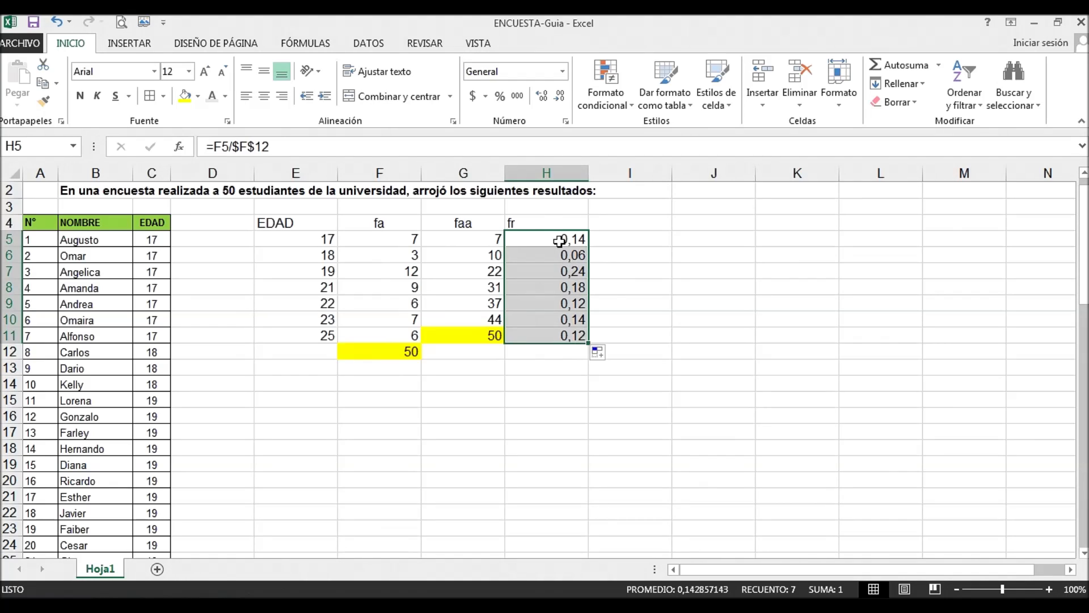
- Format the relative frequencies in H5:H11 as percentages with one decimal and compare them with the fa values
click(500, 98)
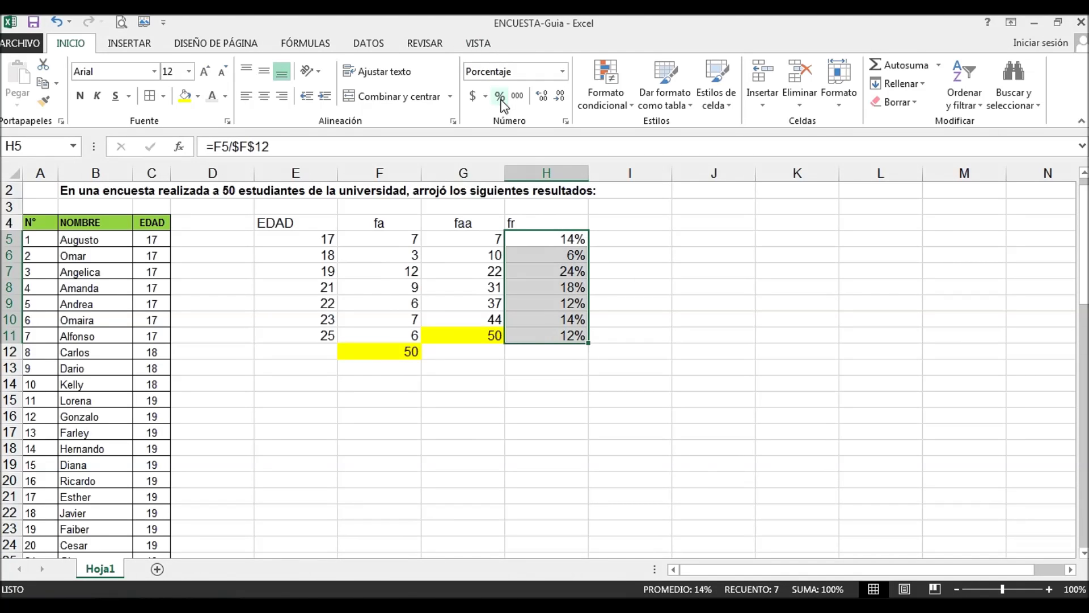
click(542, 96)
click(638, 273)
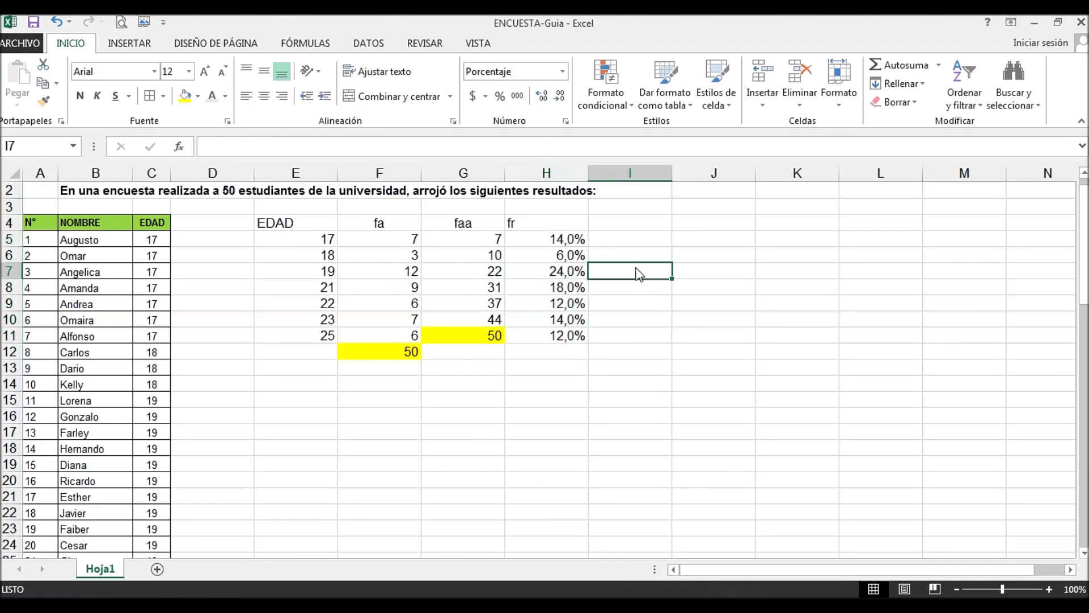
click(415, 241)
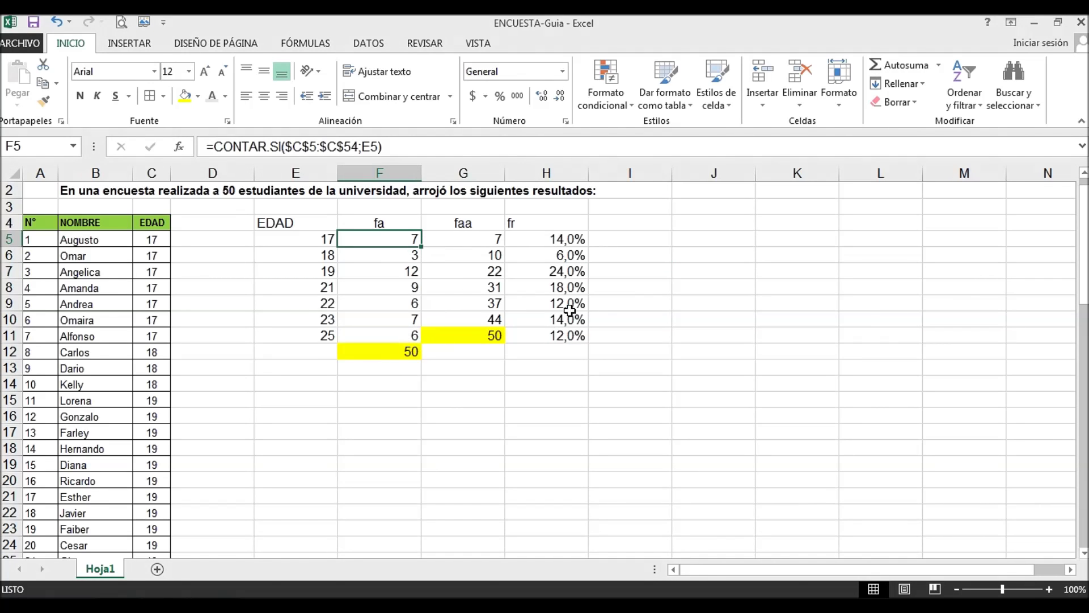
click(559, 273)
click(403, 276)
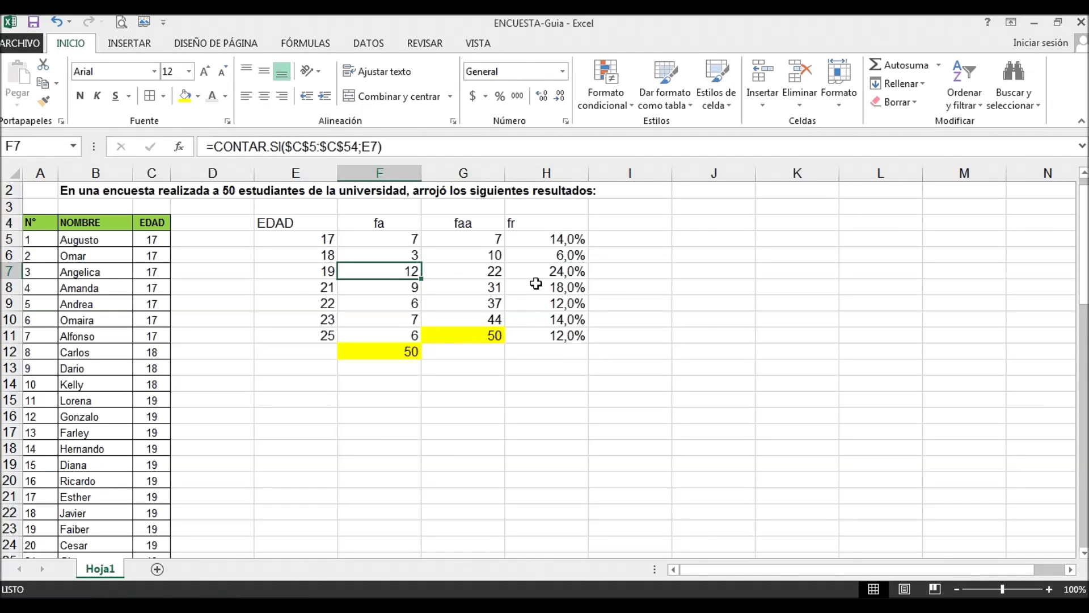
click(555, 272)
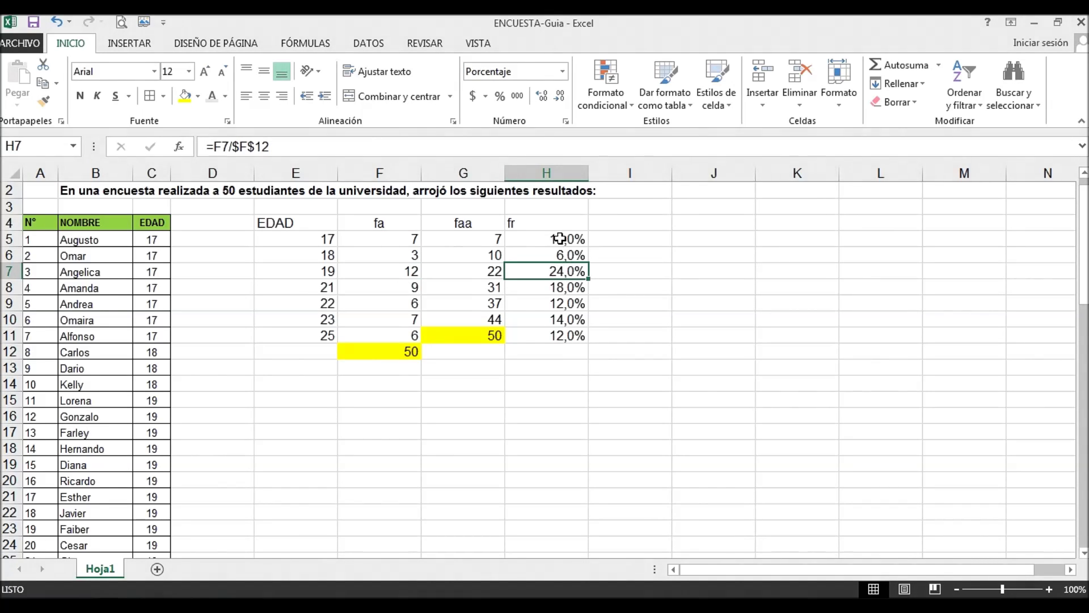
- Apply the comma number style to the relative frequencies in H5:H11
drag(560, 239, 559, 336)
click(517, 95)
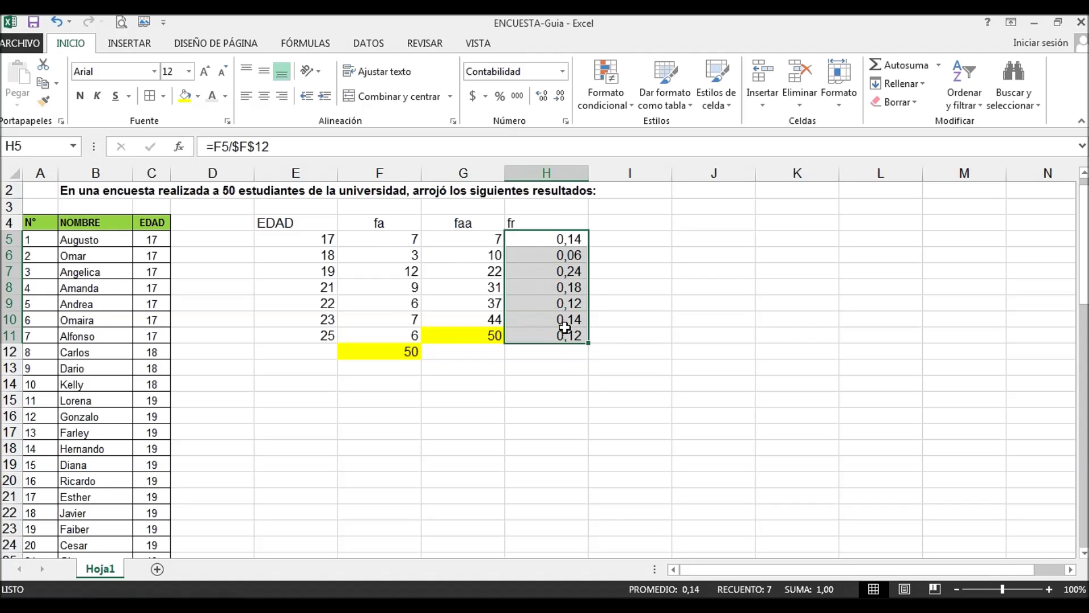
click(608, 238)
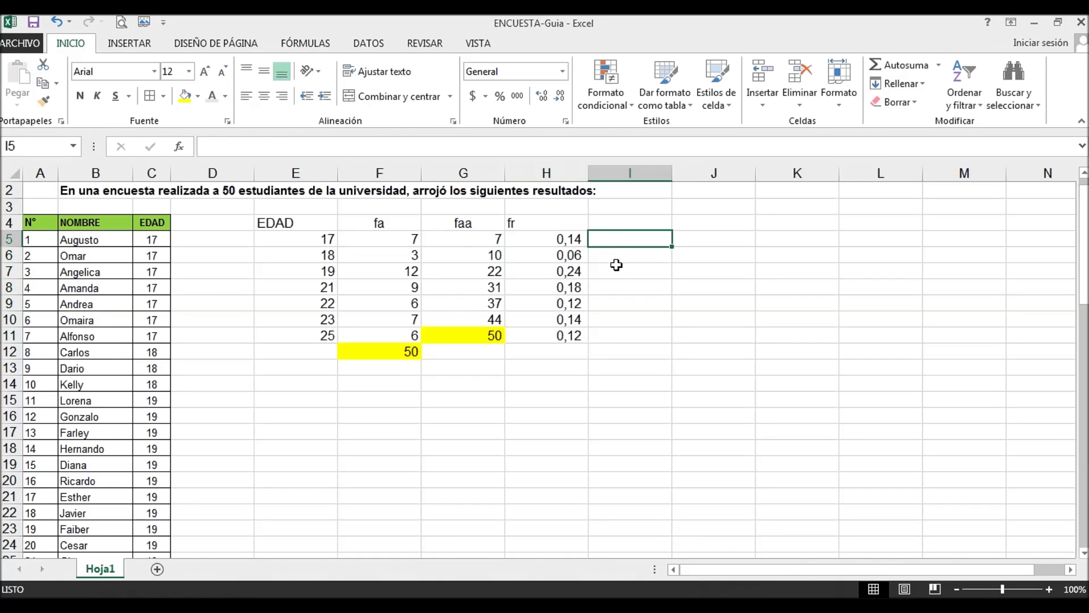
- Enter the heading fra in cell I4 for the cumulative relative frequency column
click(612, 225)
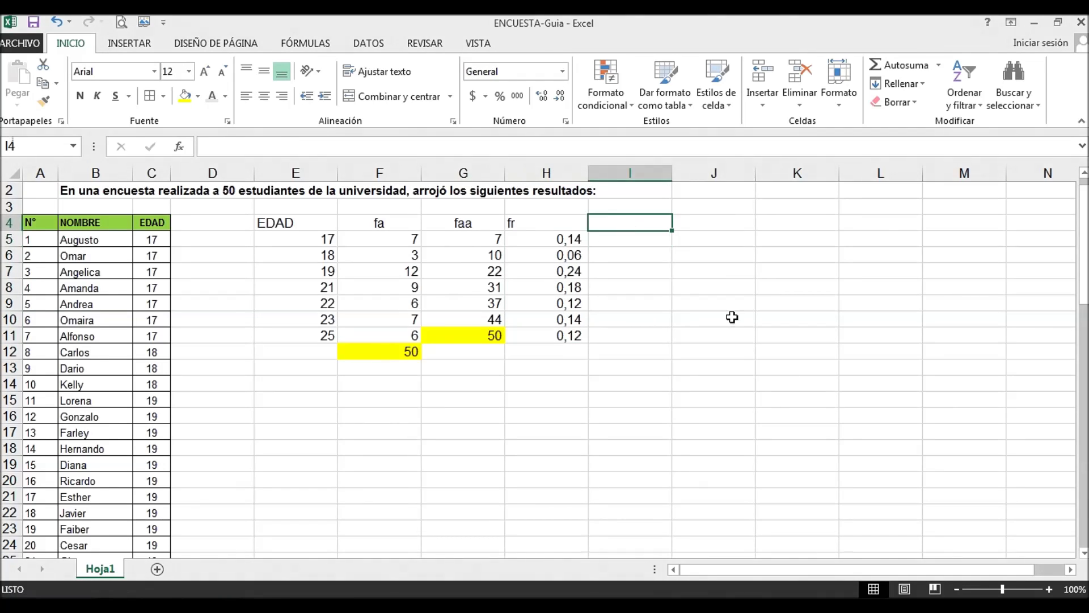
text(fra)
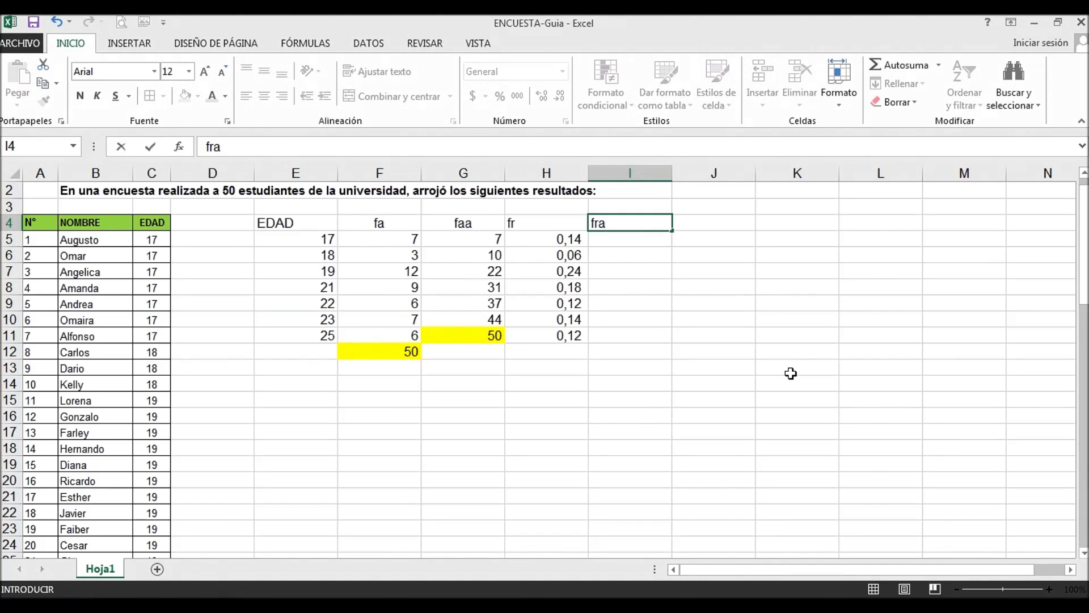
key(Return)
- Examine the first cells of the faa column to see how the cumulative values are built
key(Left)
key(Left)
key(Up)
key(Down)
key(Down)
key(Down)
key(Up)
key(Up)
key(Right)
key(Right)
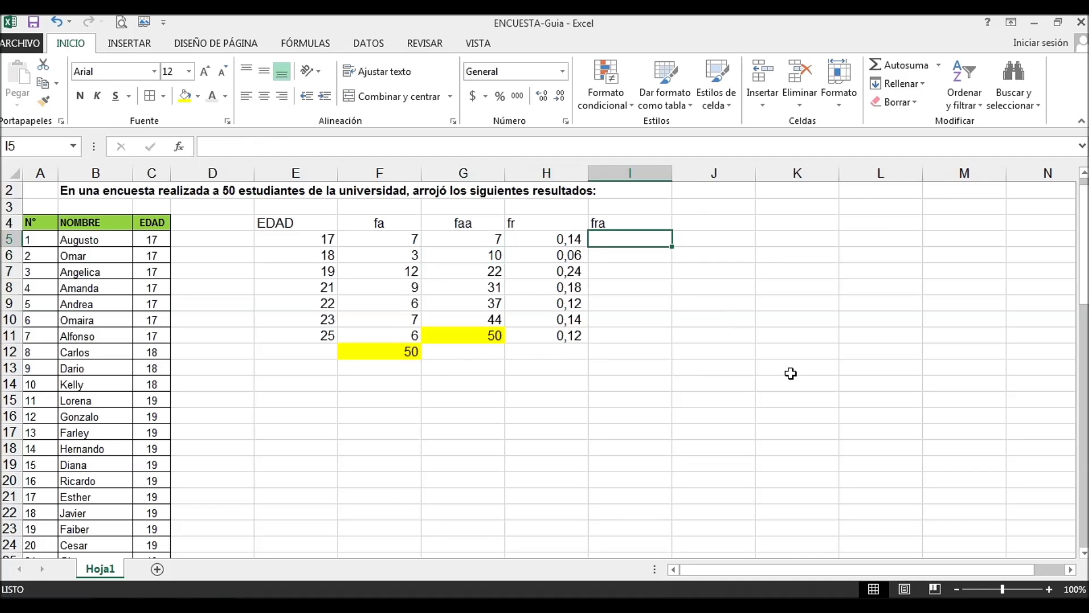
- Enter the formula =H5 in cell I5 as the first cumulative relative frequency
text(=)
key(Left)
key(Return)
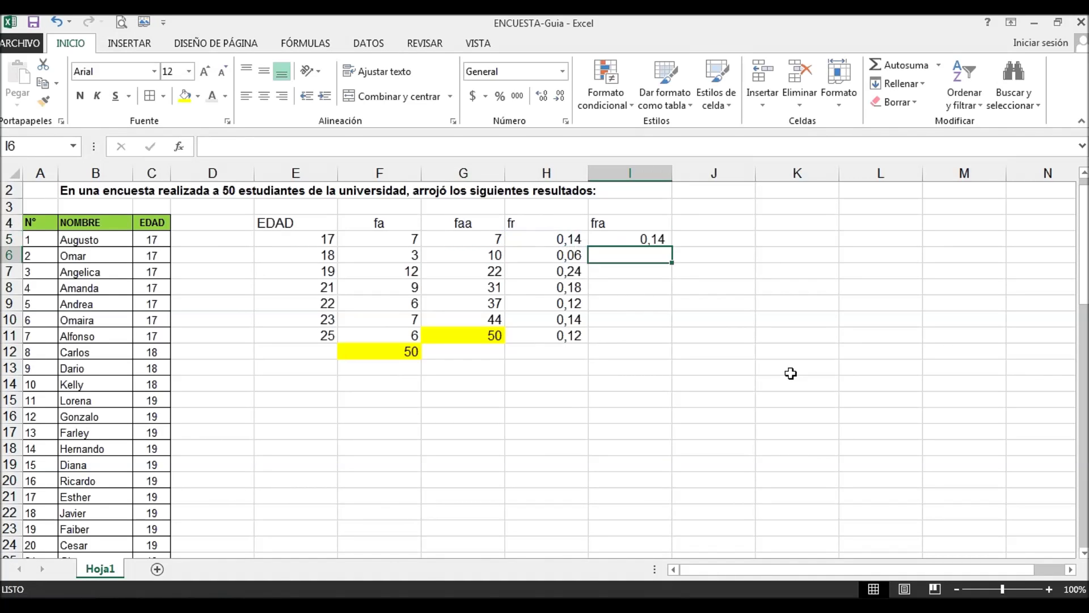
- Enter the formula =I5+H6 in cell I6 and copy it down to I11 to complete the fra column
text(=)
key(Up)
text(+)
key(Left)
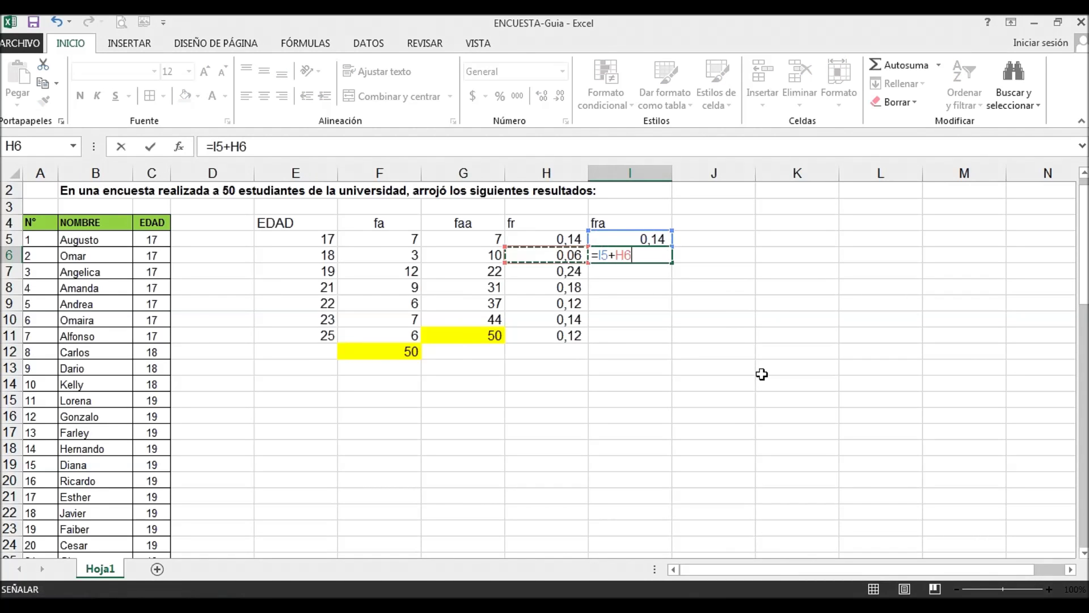
key(Return)
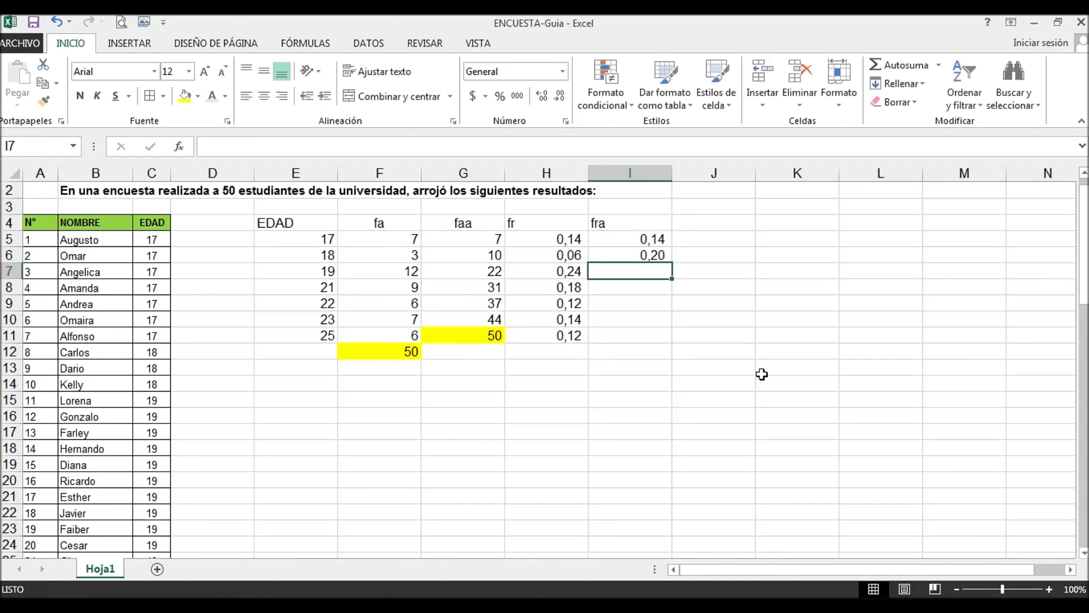
click(657, 256)
drag(672, 263, 665, 339)
click(650, 337)
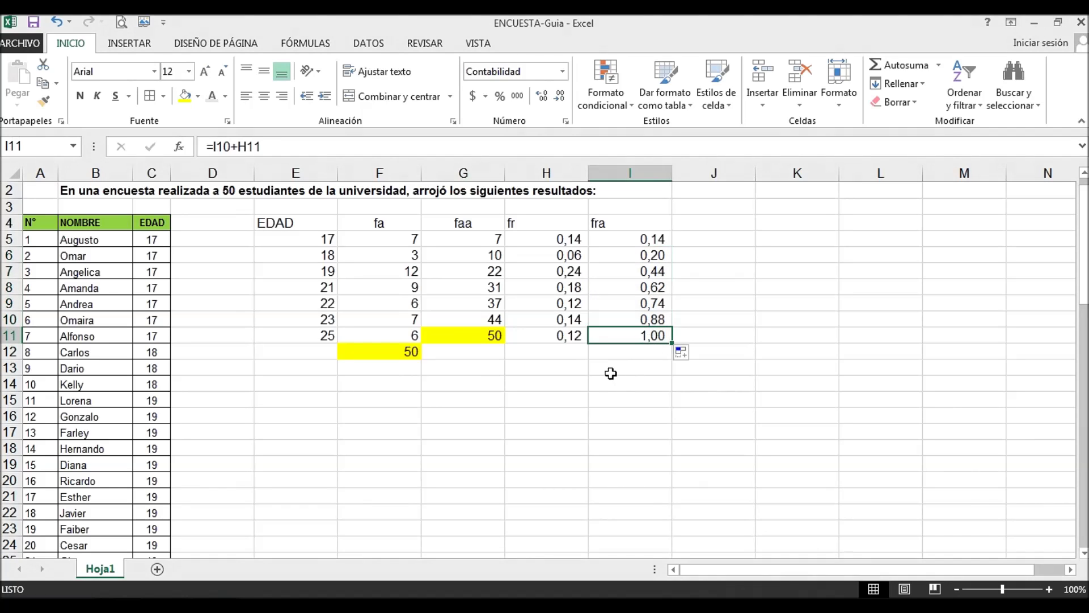
click(565, 352)
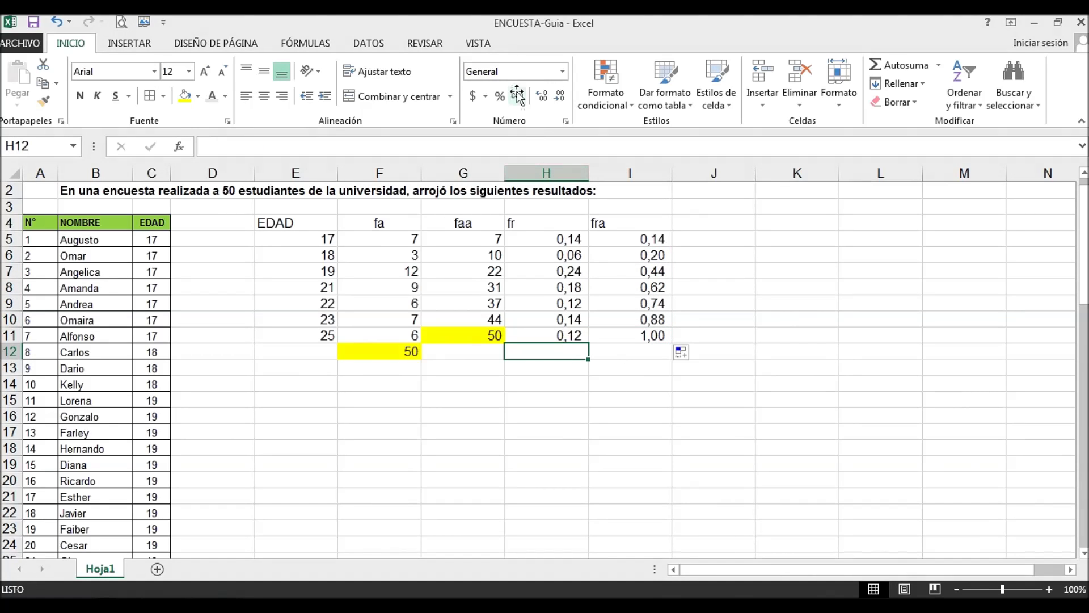
- Total the fr column in cell H12 with =SUMA(H5:H11) and fill cells H12 and I11 with yellow
click(891, 68)
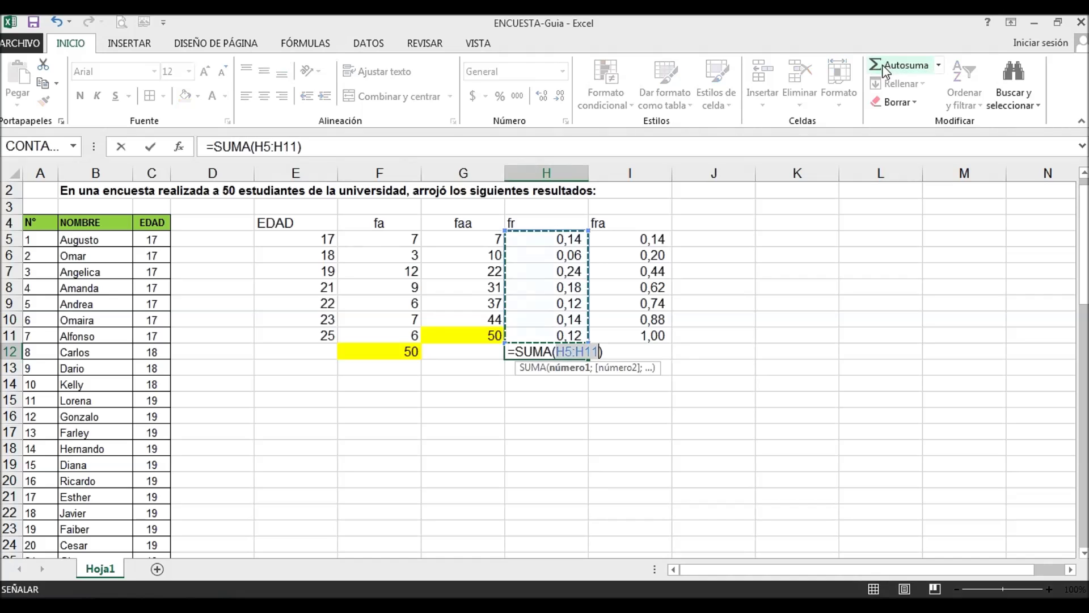
key(Return)
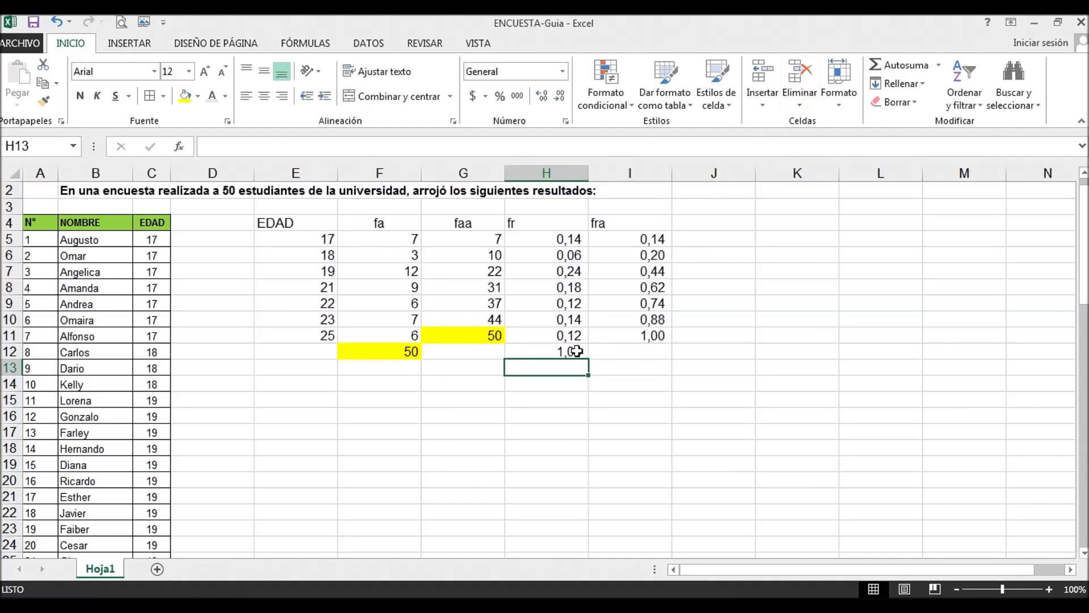
click(576, 351)
click(185, 95)
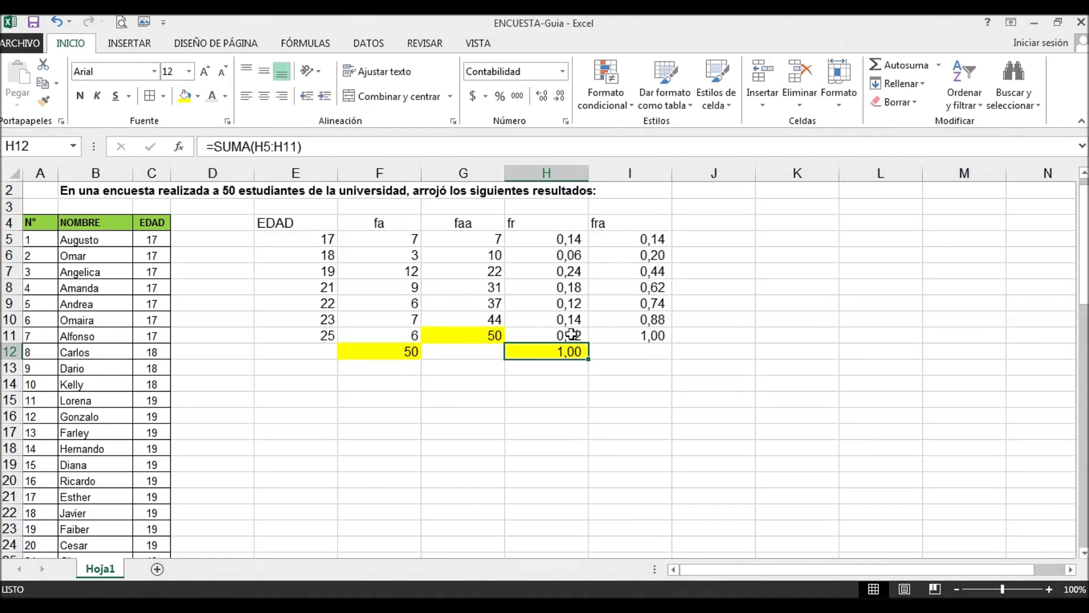
click(646, 338)
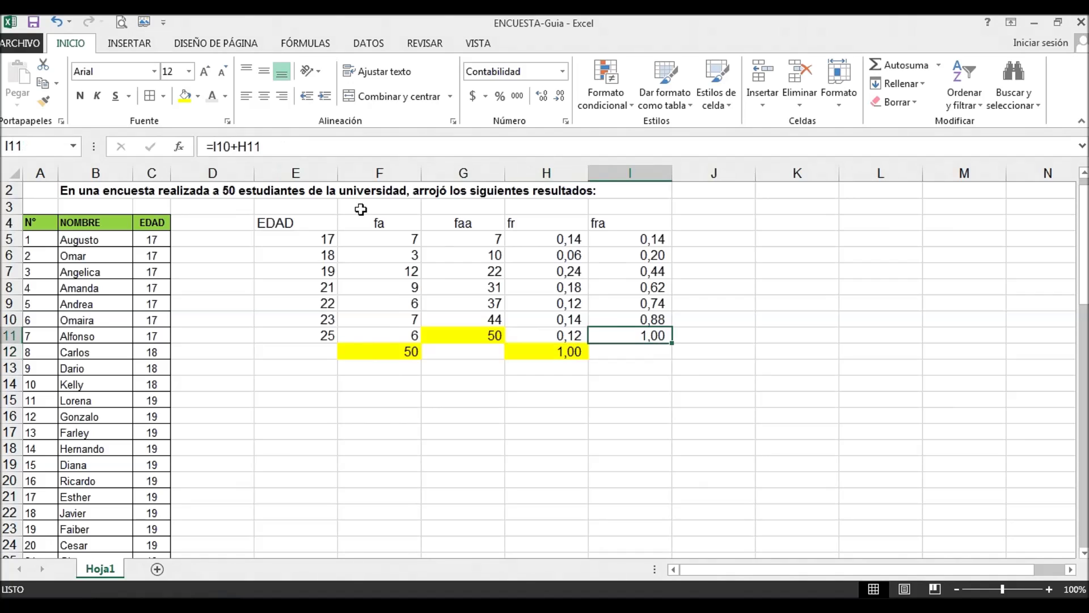
click(185, 96)
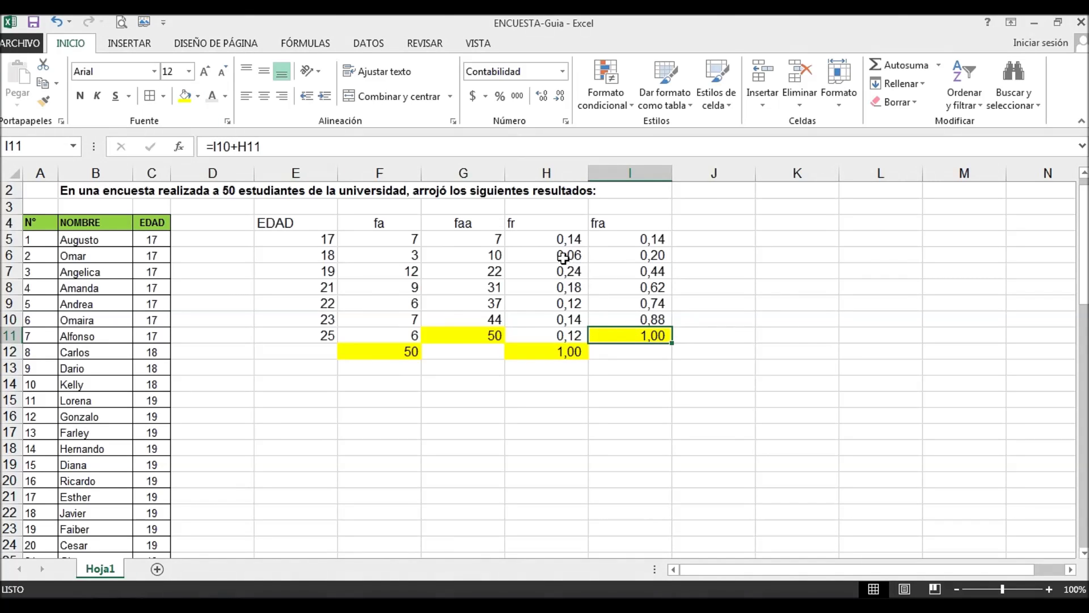
- Apply all borders to the frequency table E4:I12 and make its heading row bold and centred
drag(294, 224, 617, 353)
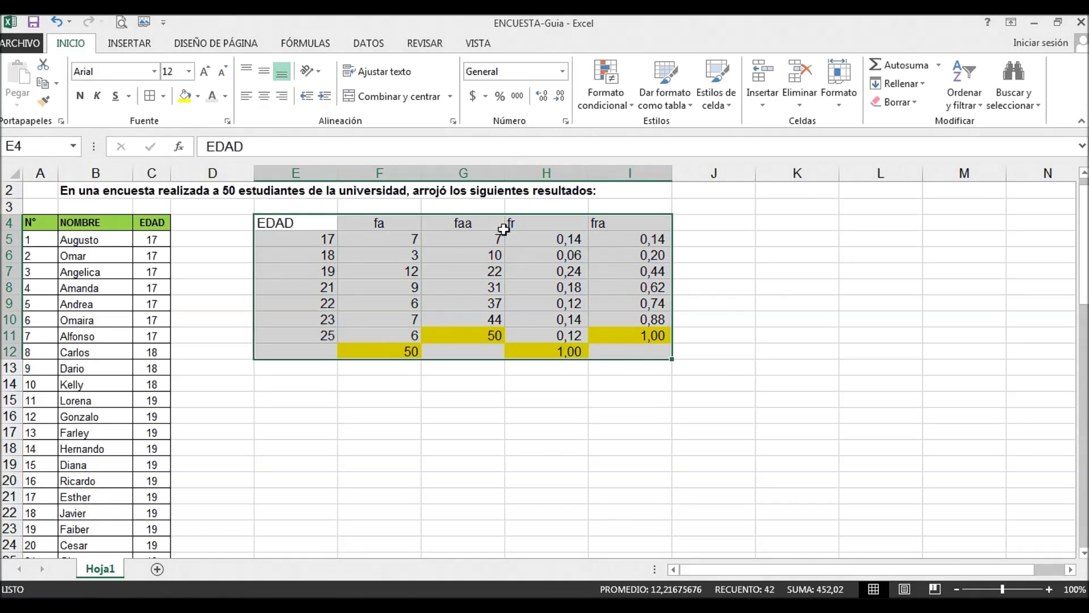
click(150, 98)
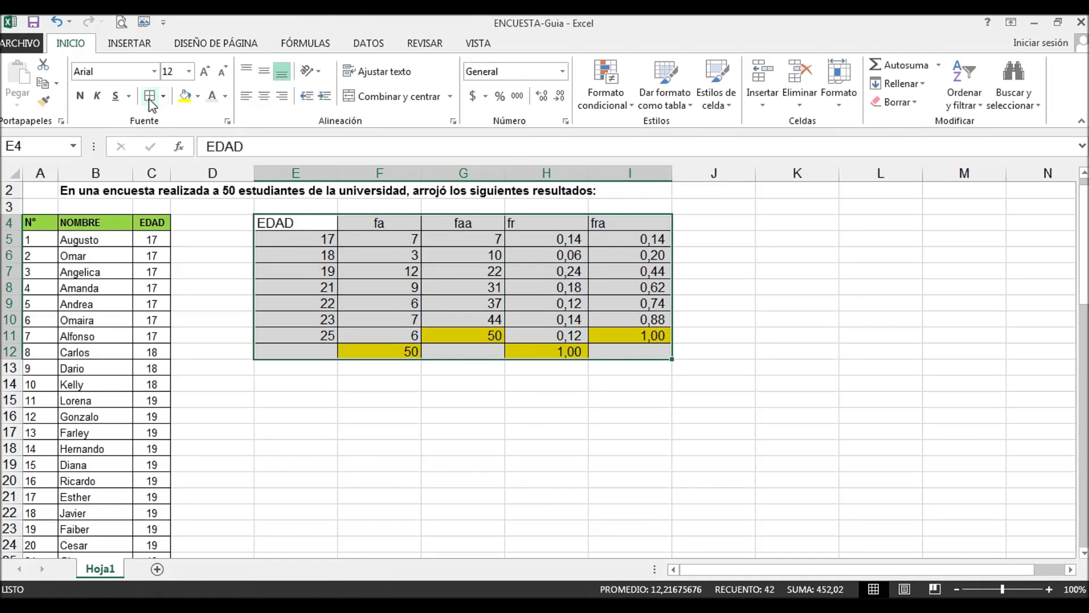
click(635, 354)
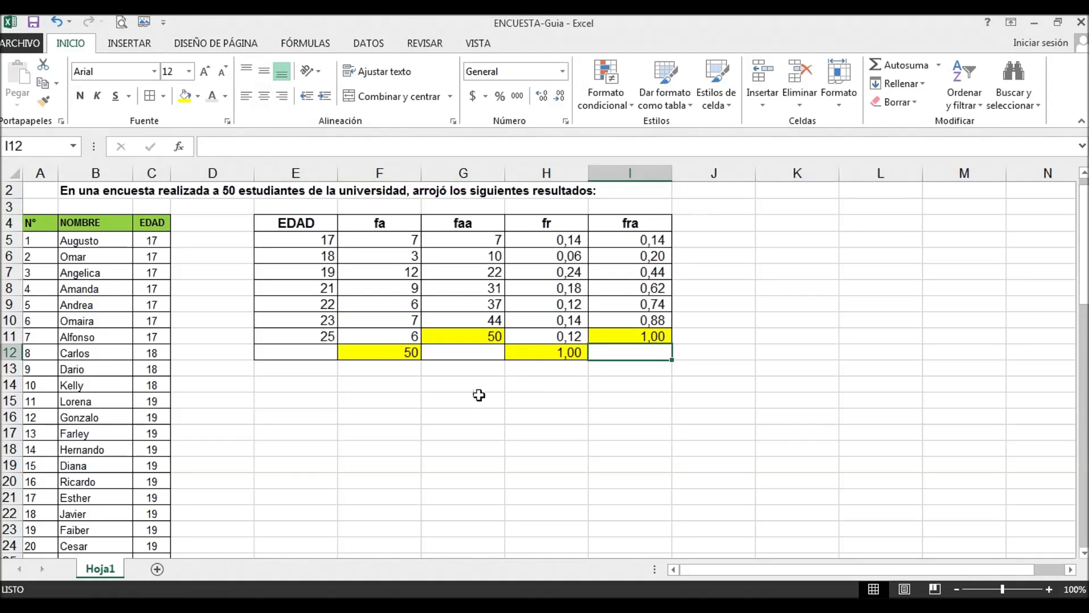
- Examine the absolute frequencies in the fa column for the ages 17, 18 and 19
click(312, 389)
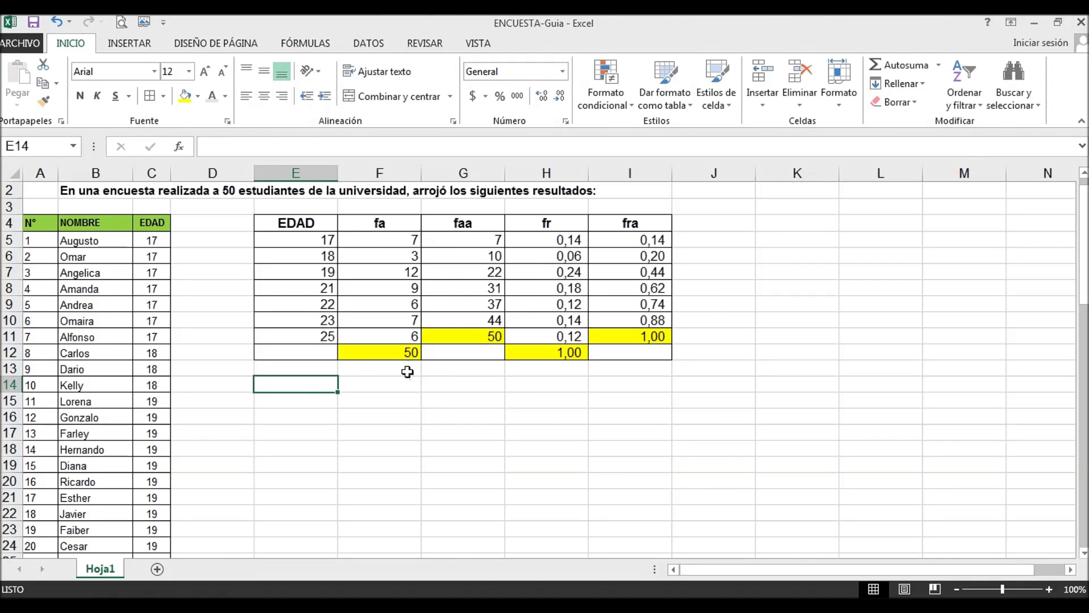
click(392, 239)
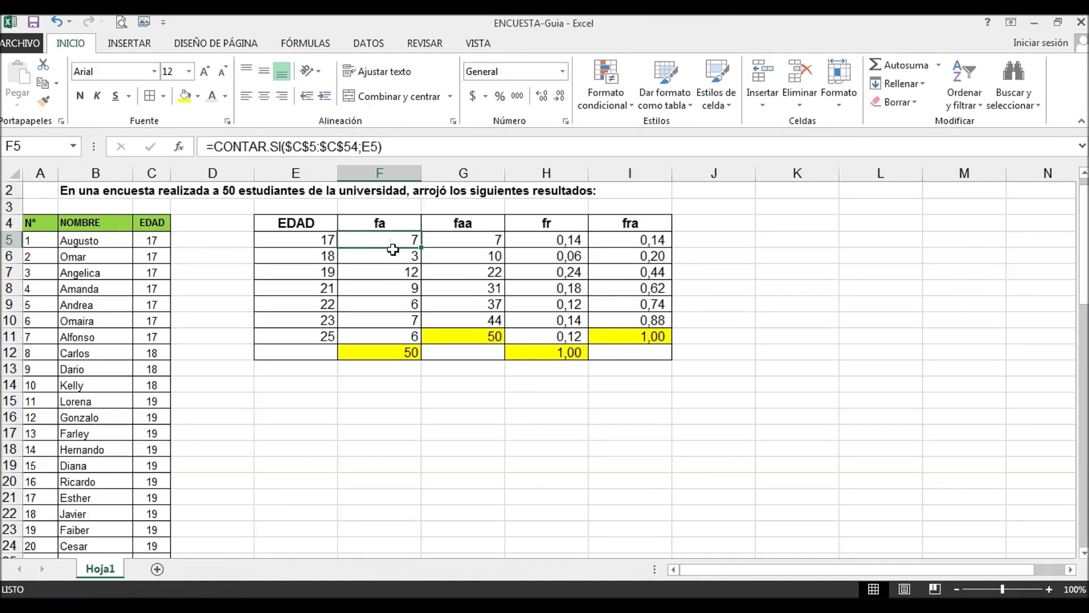
click(328, 245)
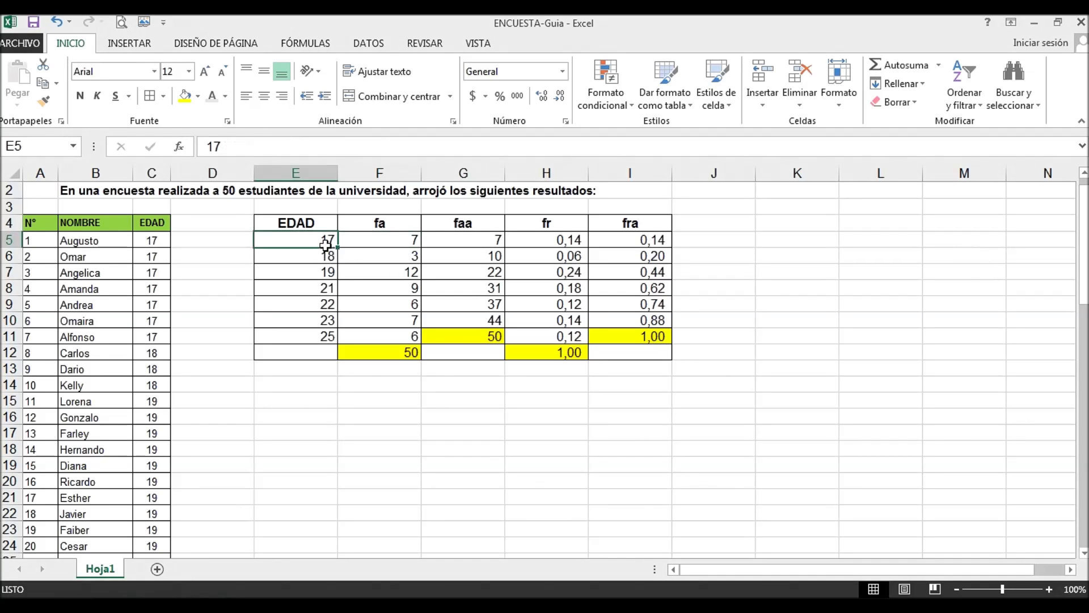
click(399, 257)
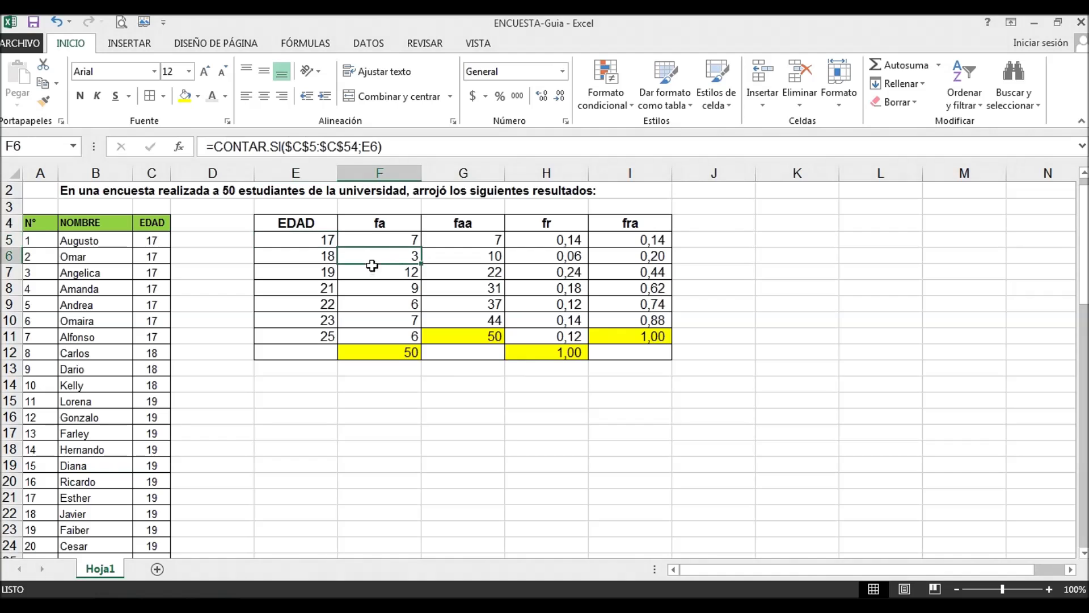
click(394, 280)
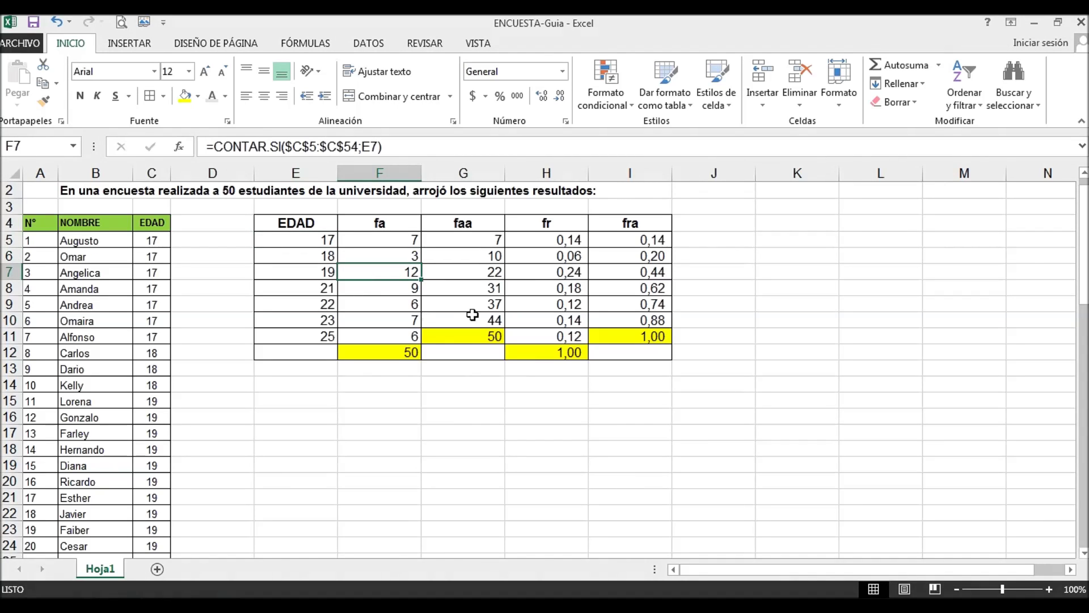
- Examine the cumulative absolute frequencies in the faa column against the age ranges 17 to 18 and 17 to 21
click(475, 239)
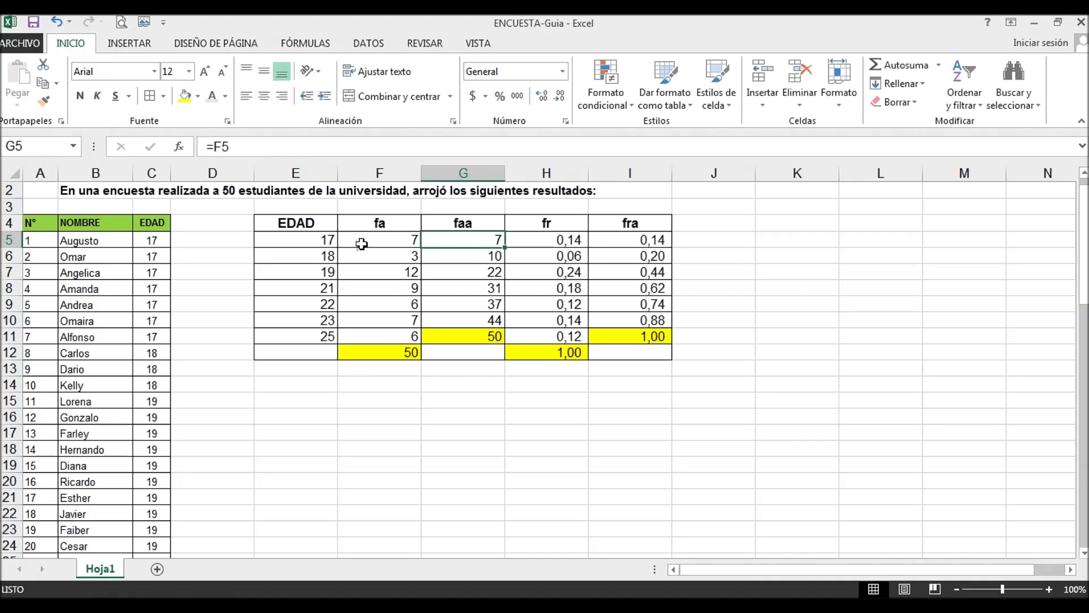
click(484, 257)
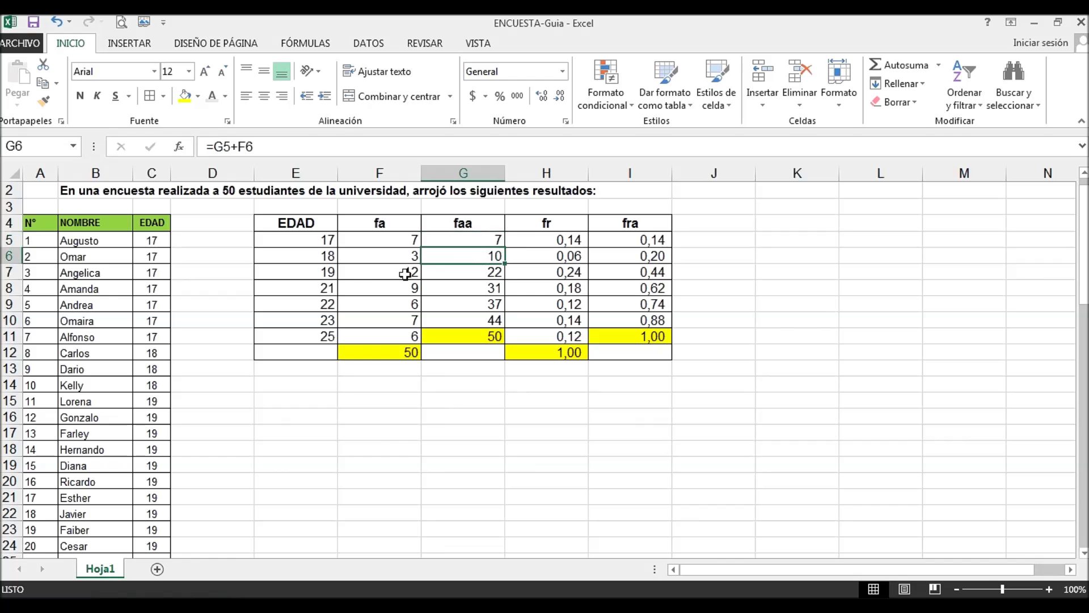
drag(323, 238, 322, 257)
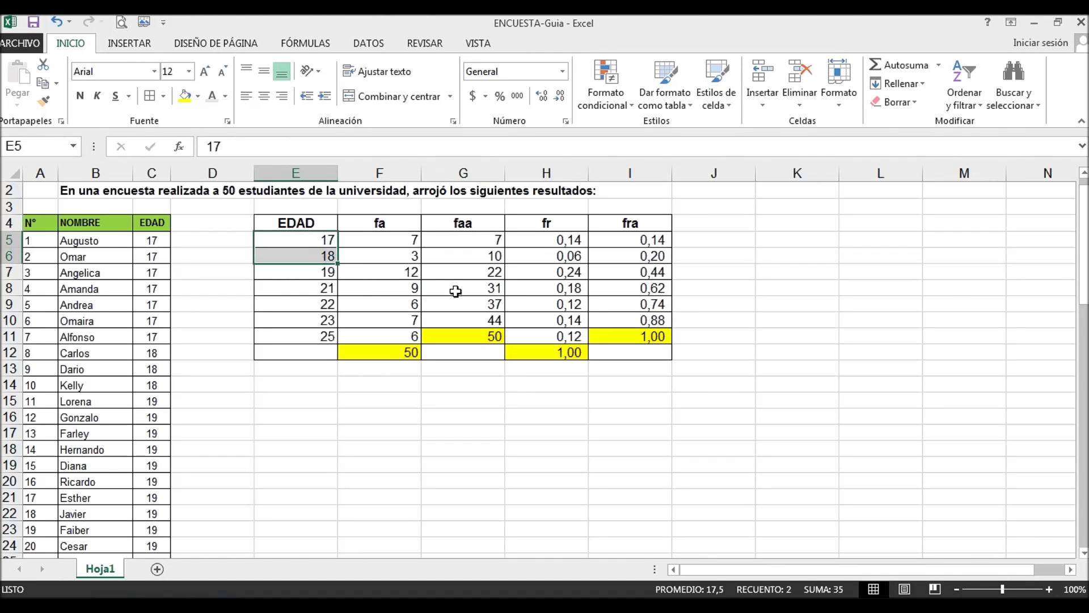
click(487, 285)
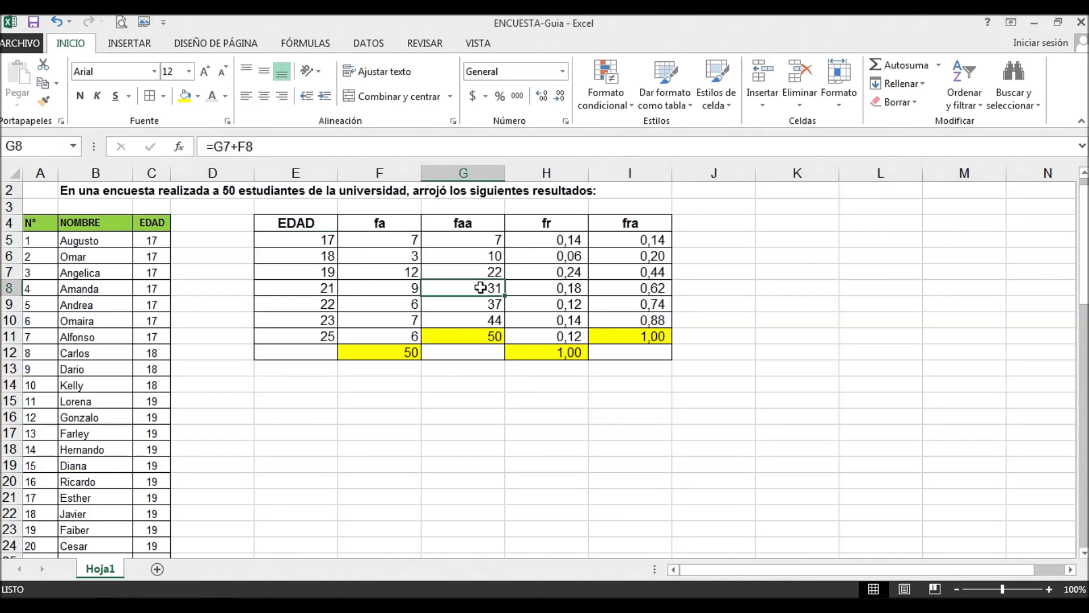
drag(323, 244, 324, 288)
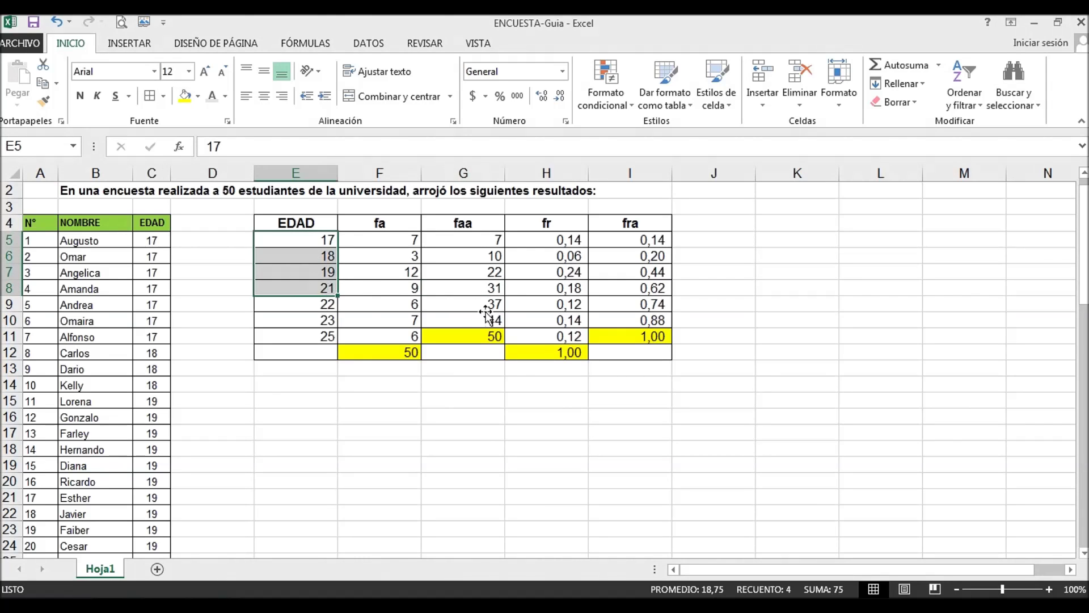
- Examine the relative frequencies in the fr column for the ages 17 and 19
click(556, 241)
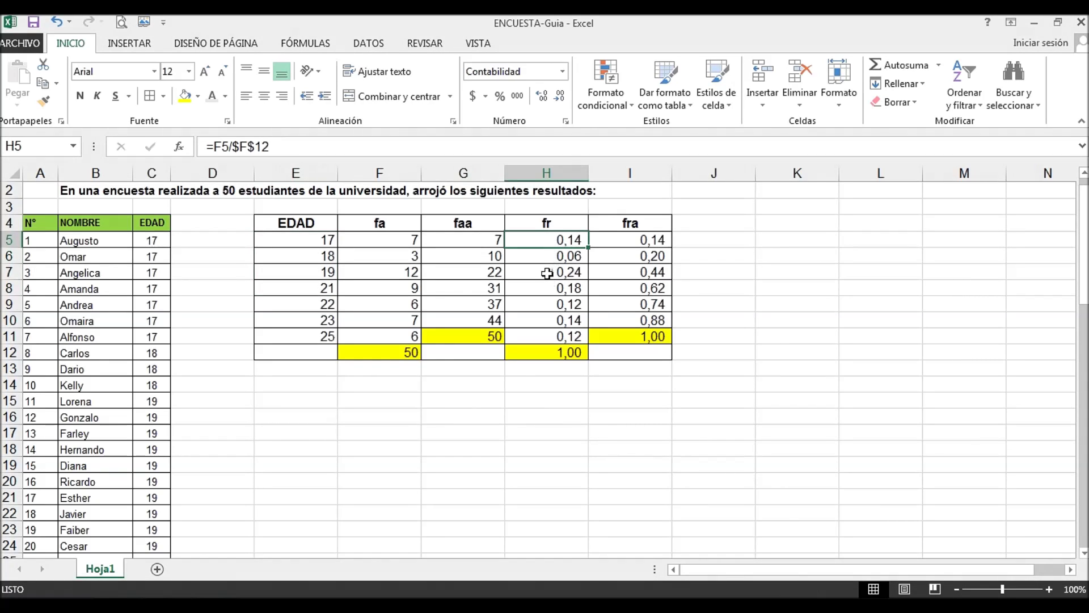
click(330, 238)
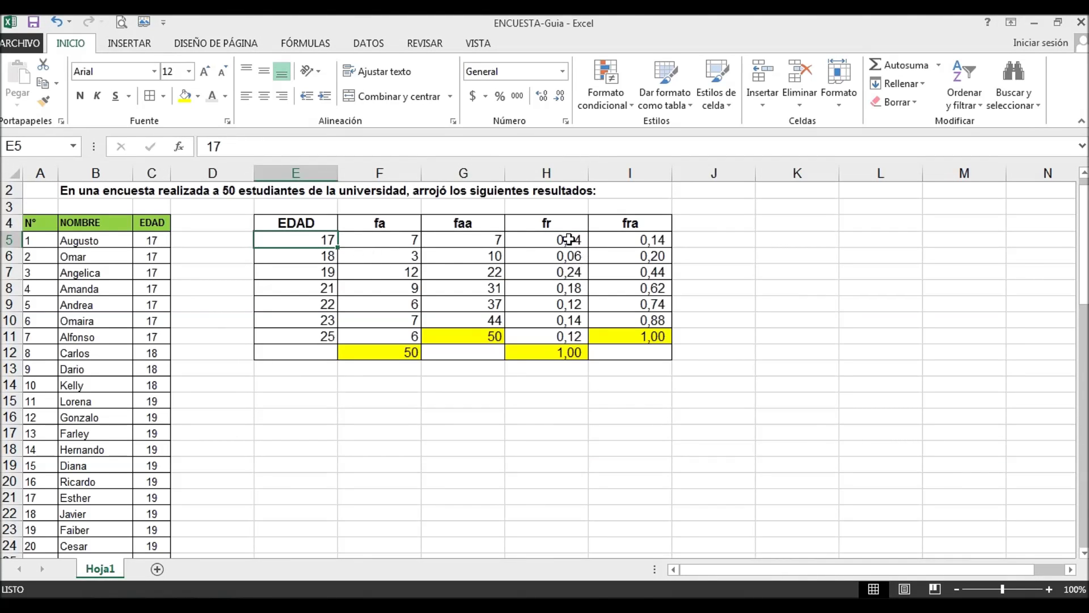
click(554, 271)
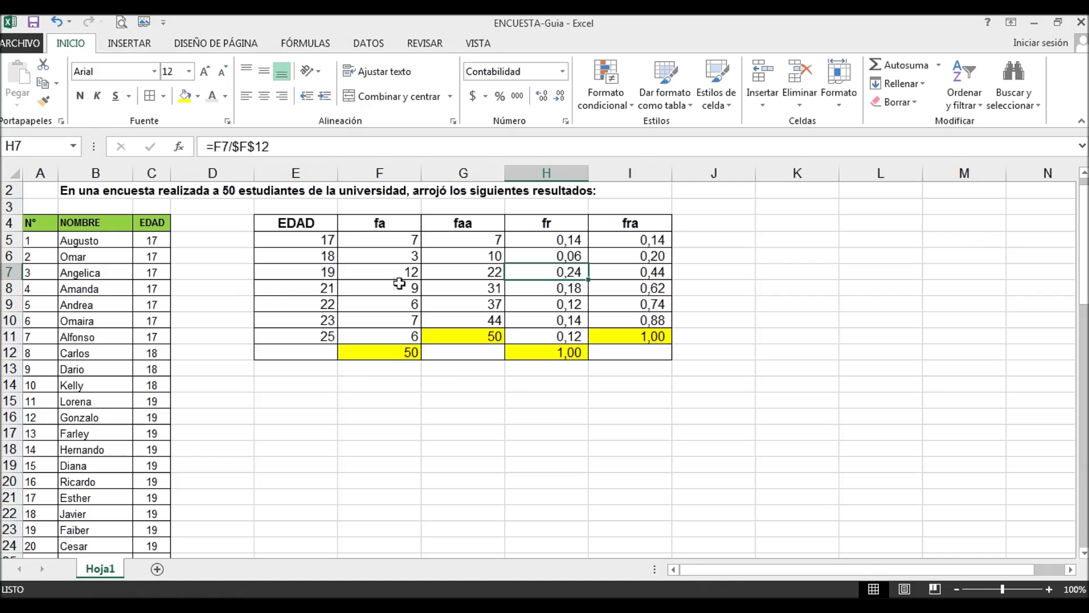
click(331, 274)
click(546, 272)
click(716, 310)
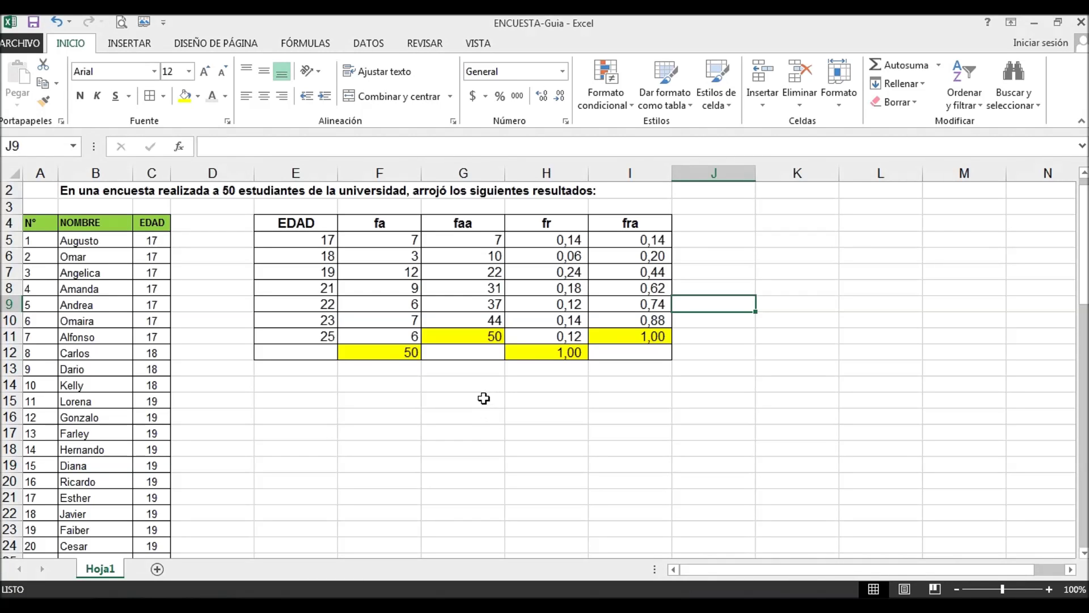
drag(383, 228, 384, 336)
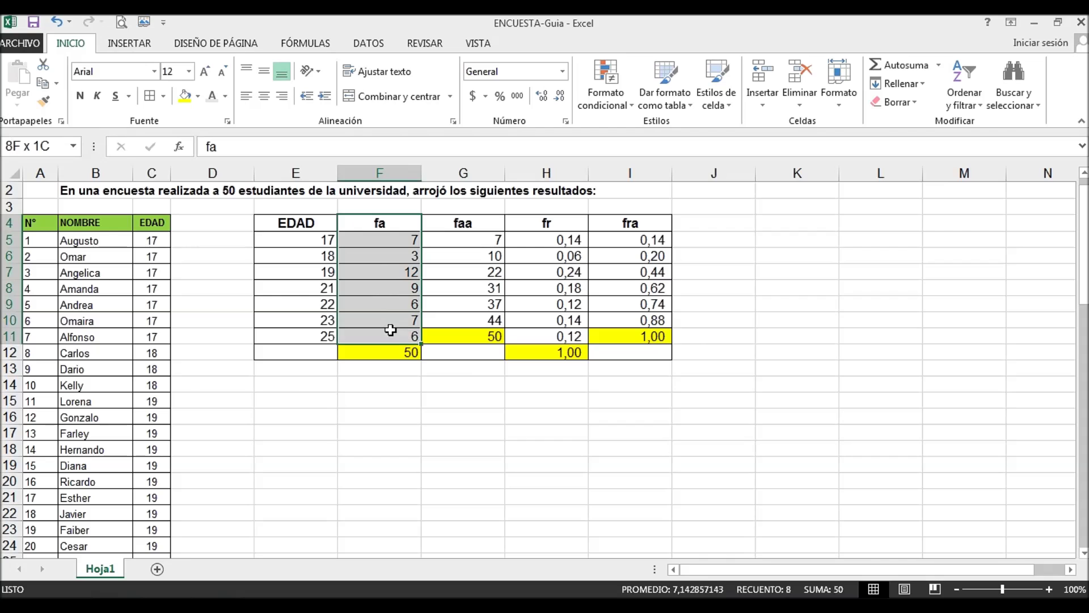
click(464, 399)
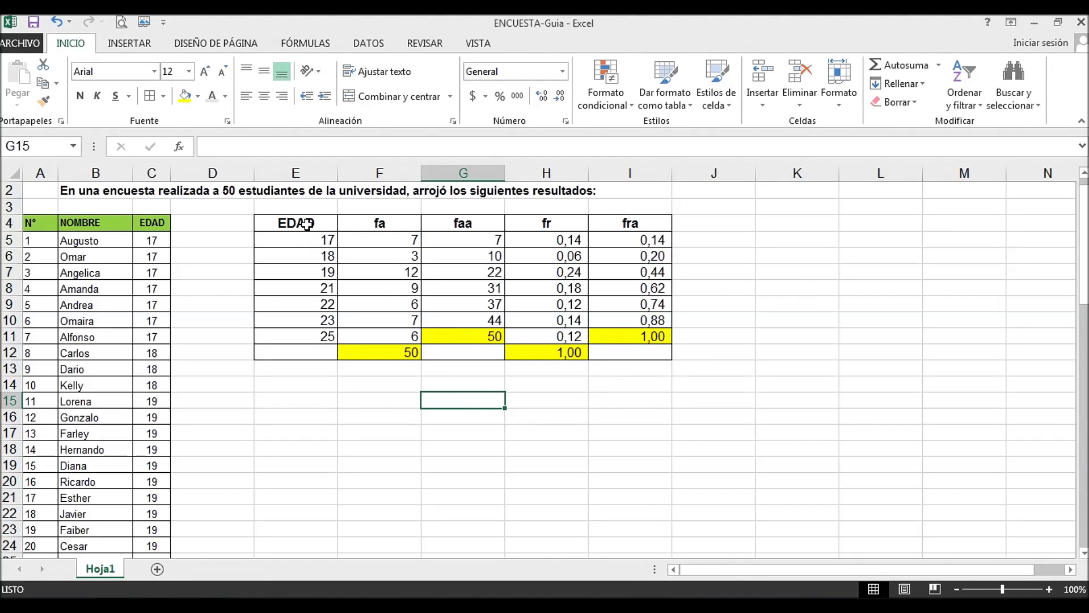
drag(307, 224, 377, 334)
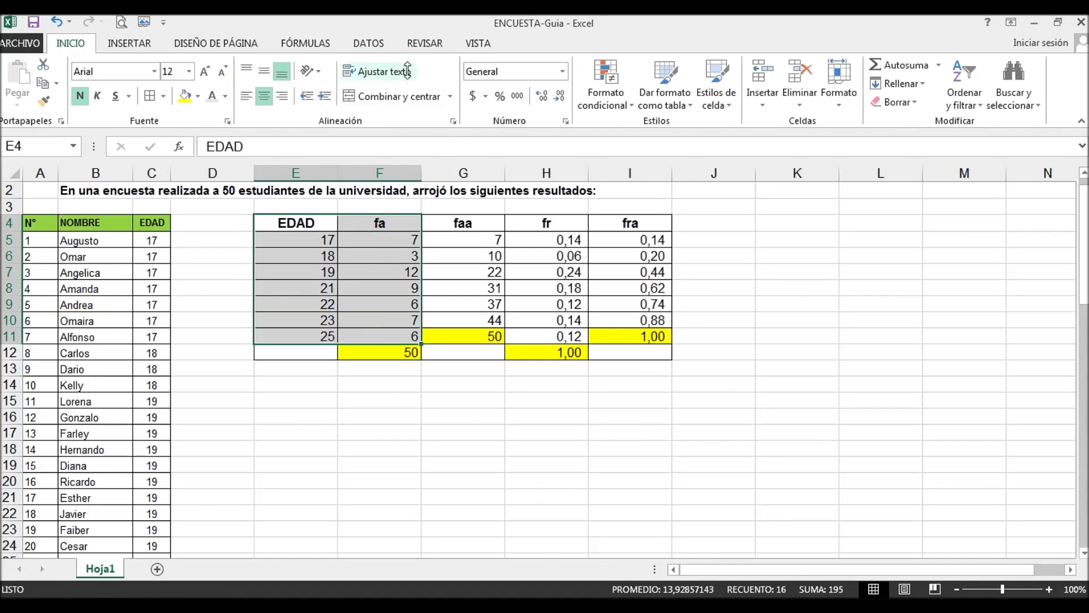
click(129, 43)
click(398, 65)
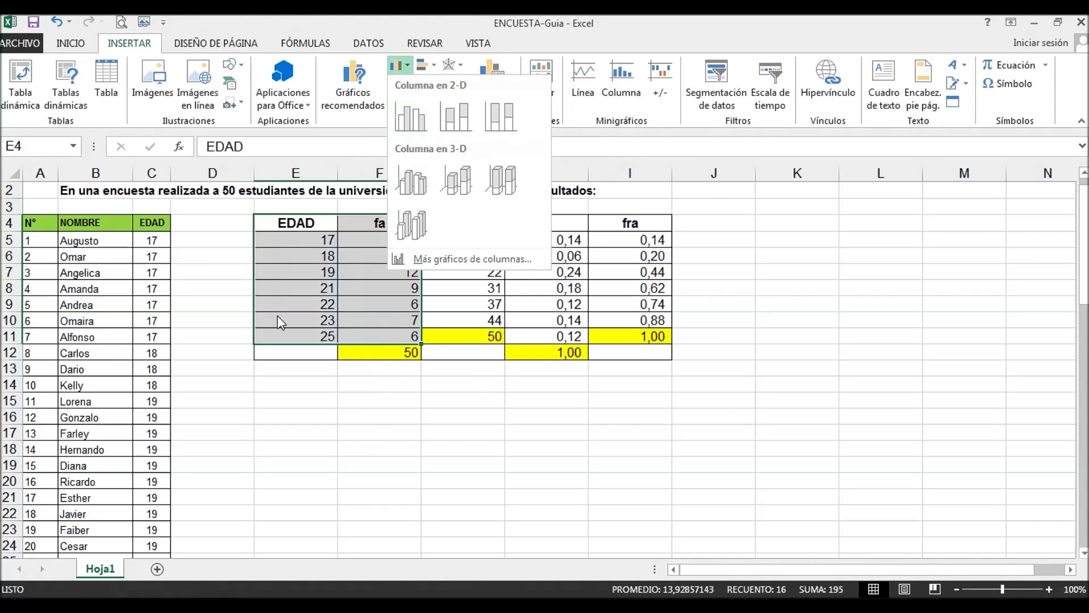
click(305, 329)
- Insert a 2-D clustered column chart of the fa data in F4:F11 and move it beside the fa column, over columns I to M
drag(389, 228, 394, 342)
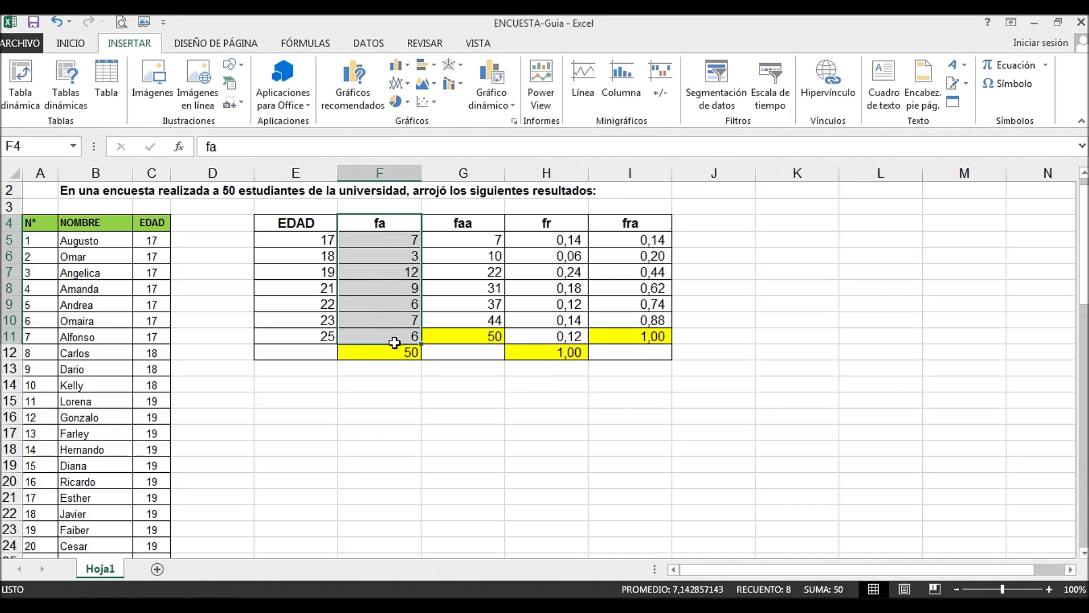
click(399, 65)
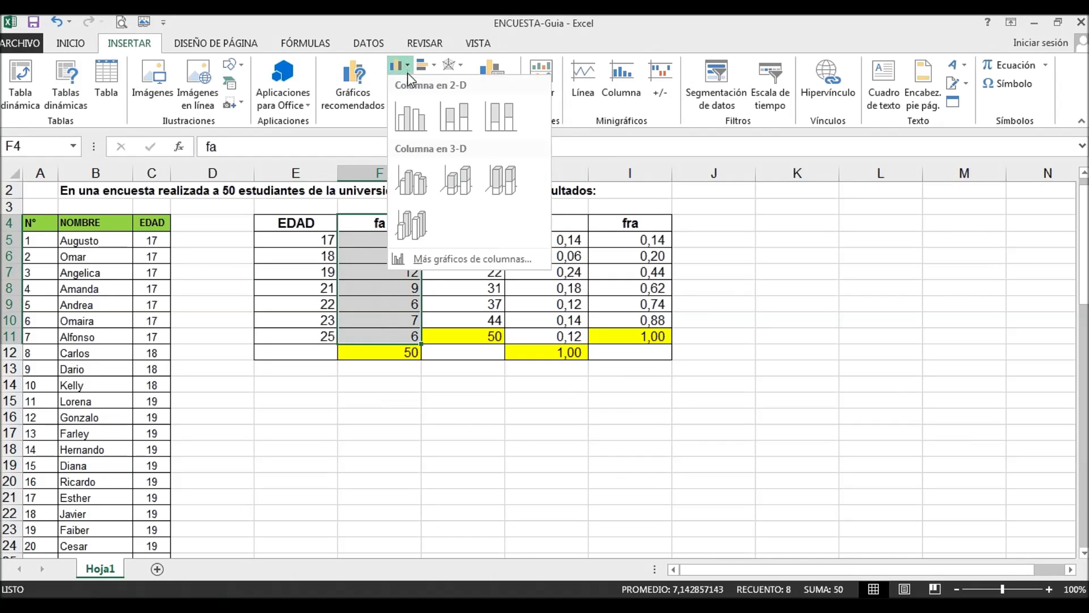
click(411, 121)
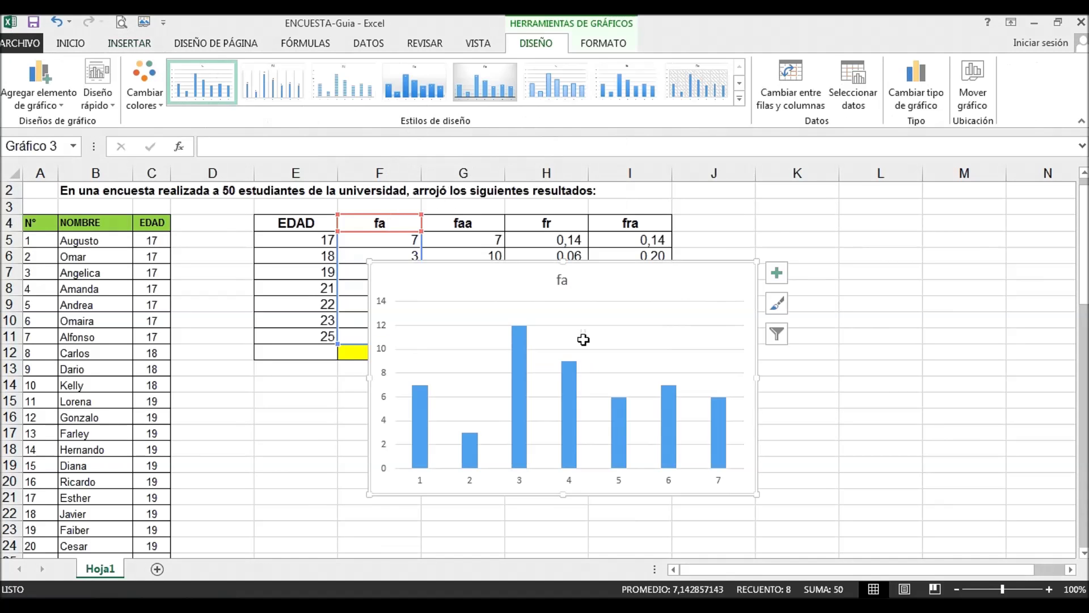
mouse_move(702, 281)
mouse_down()
mouse_move(834, 355)
mouse_move(1015, 363)
mouse_move(967, 270)
mouse_move(943, 286)
mouse_move(943, 275)
mouse_up()
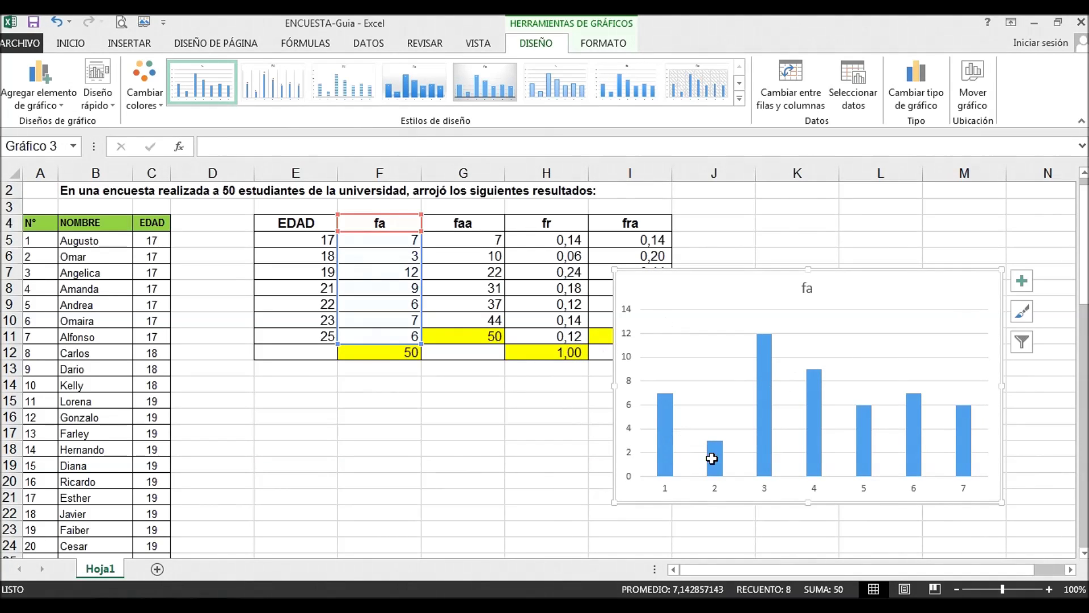
- Set the chart's horizontal axis labels to the ages in E5:E11
right_click(894, 315)
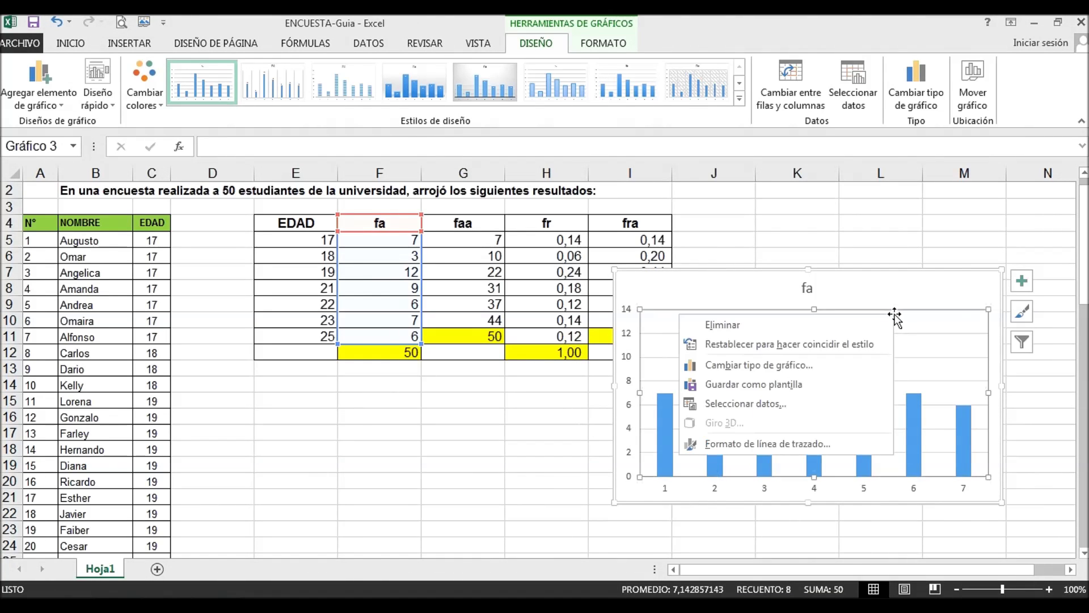
click(746, 400)
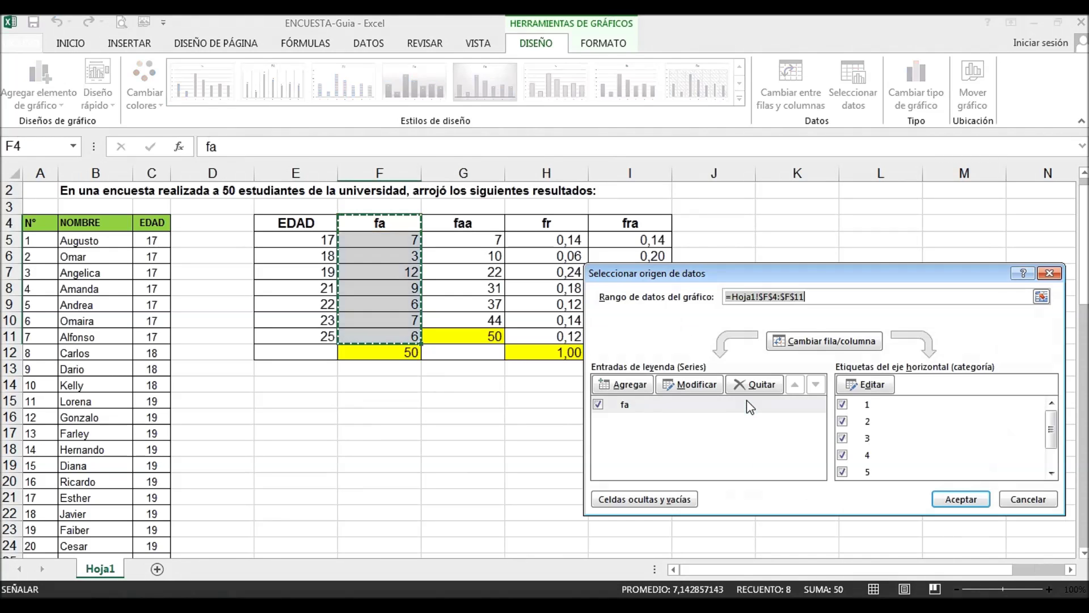
click(868, 384)
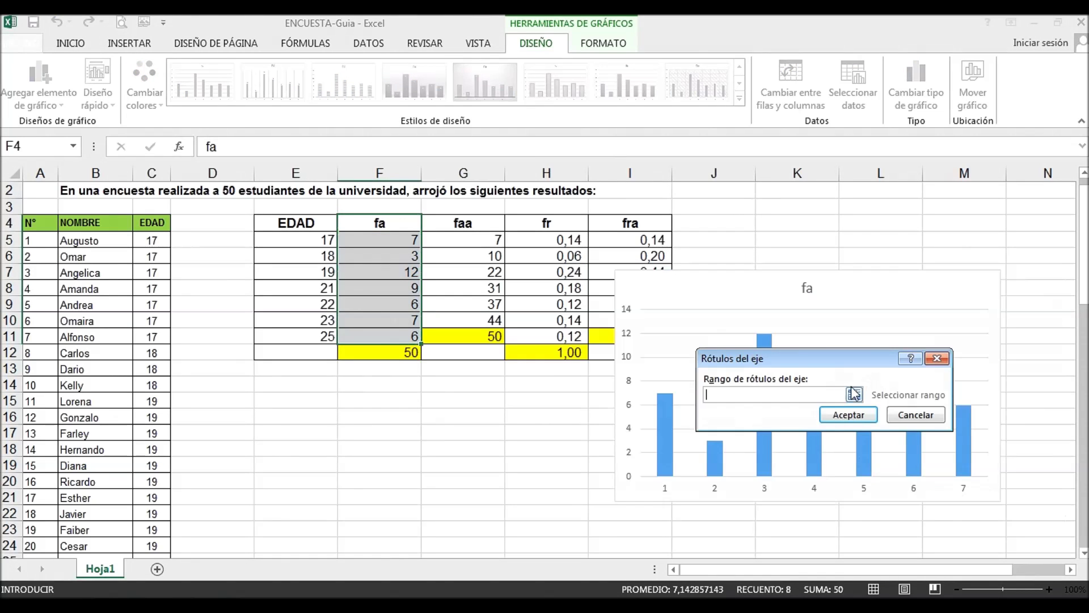
drag(306, 235, 304, 335)
click(848, 414)
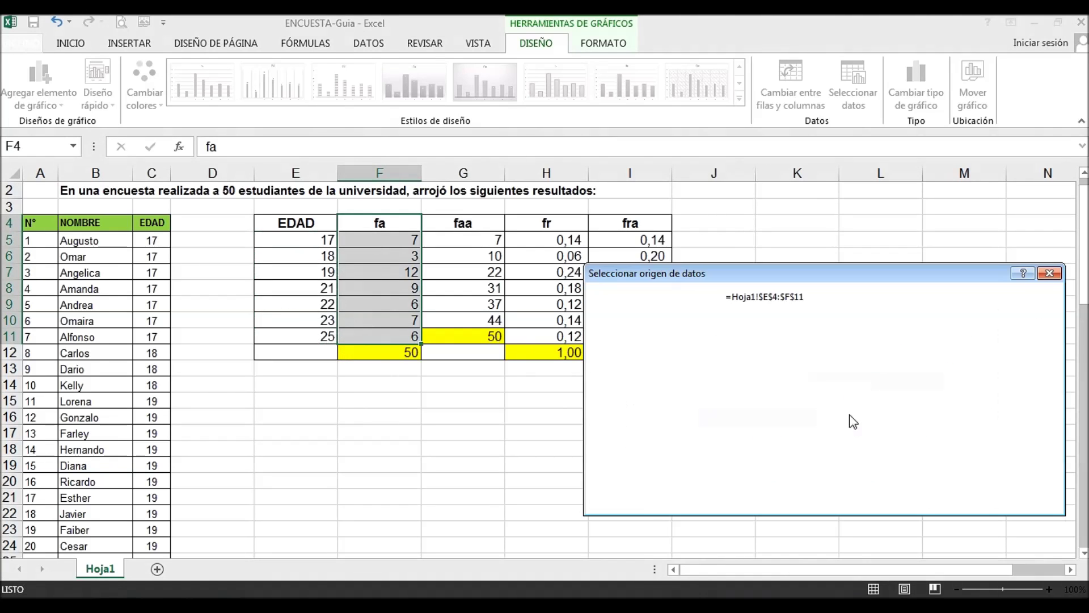
click(963, 500)
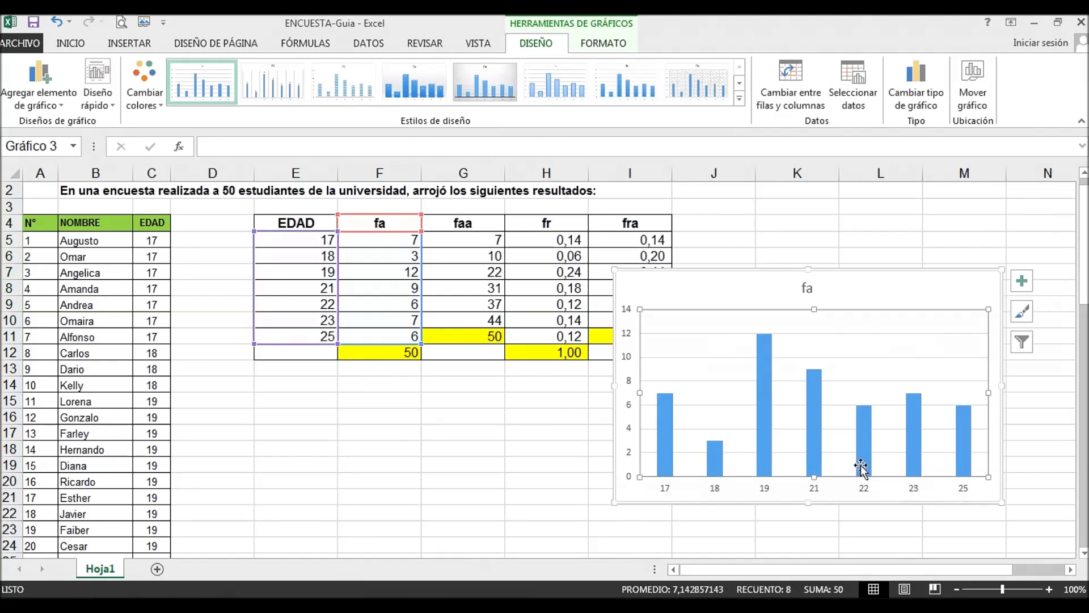
- Title the chart "Encuesta estudiantes de la USC" and add the horizontal axis title "Edad en años"
click(806, 287)
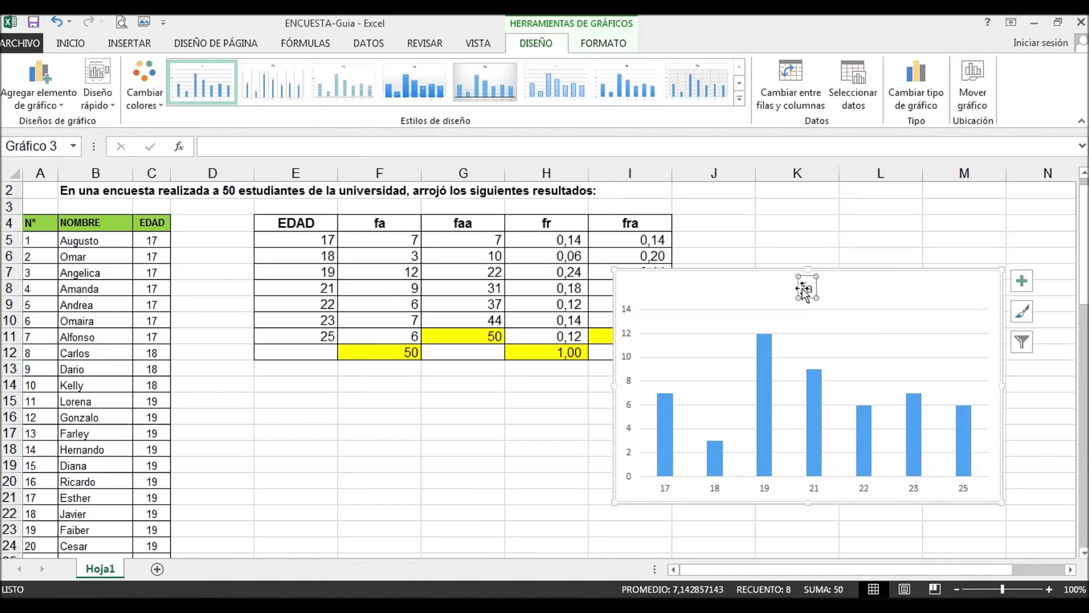
click(803, 289)
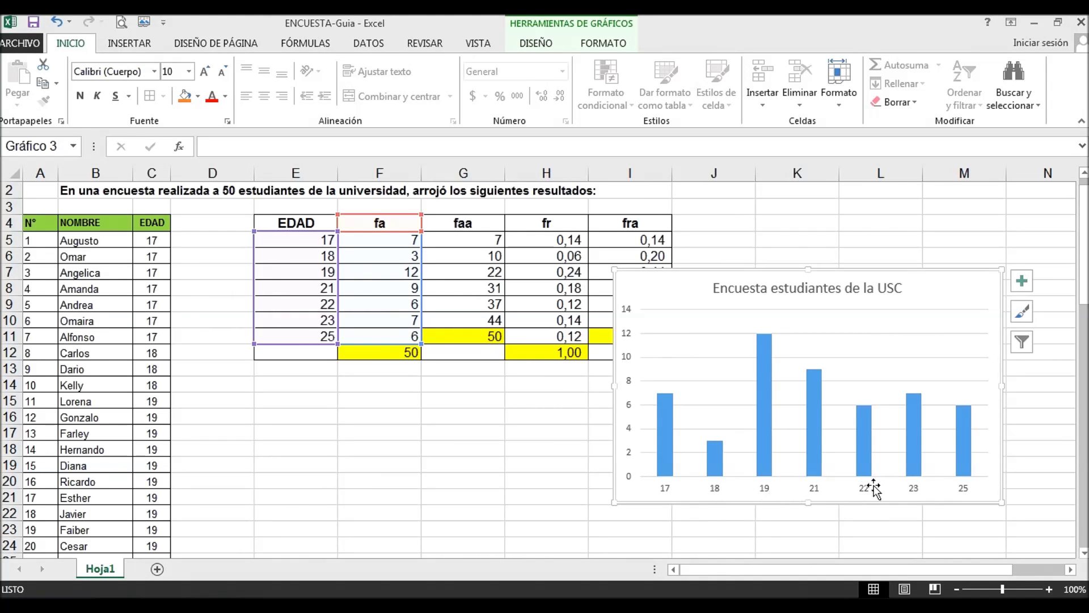
click(527, 45)
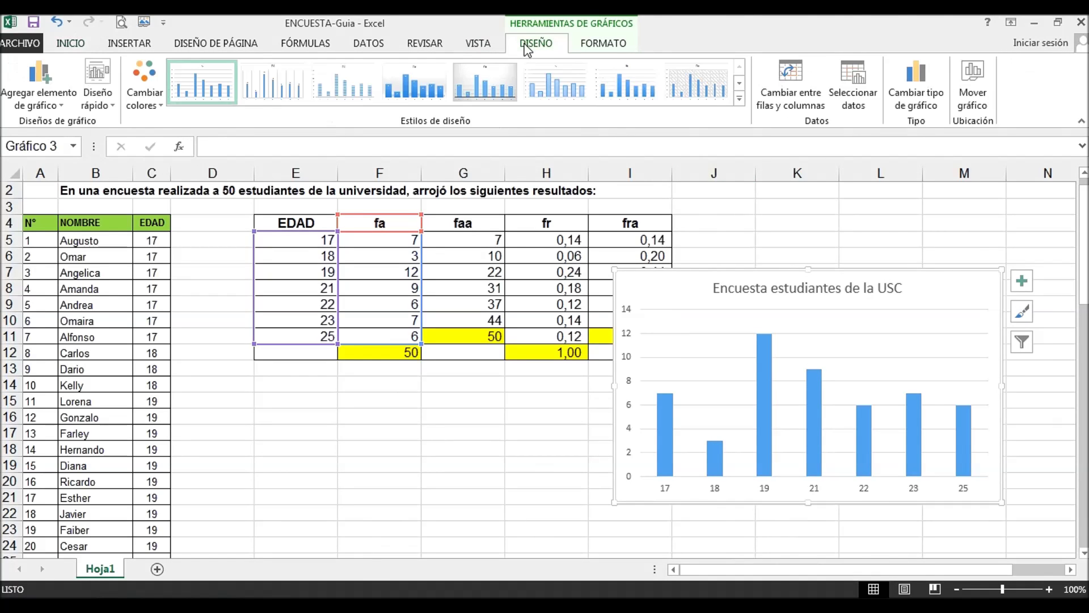
click(31, 98)
mouse_move(44, 144)
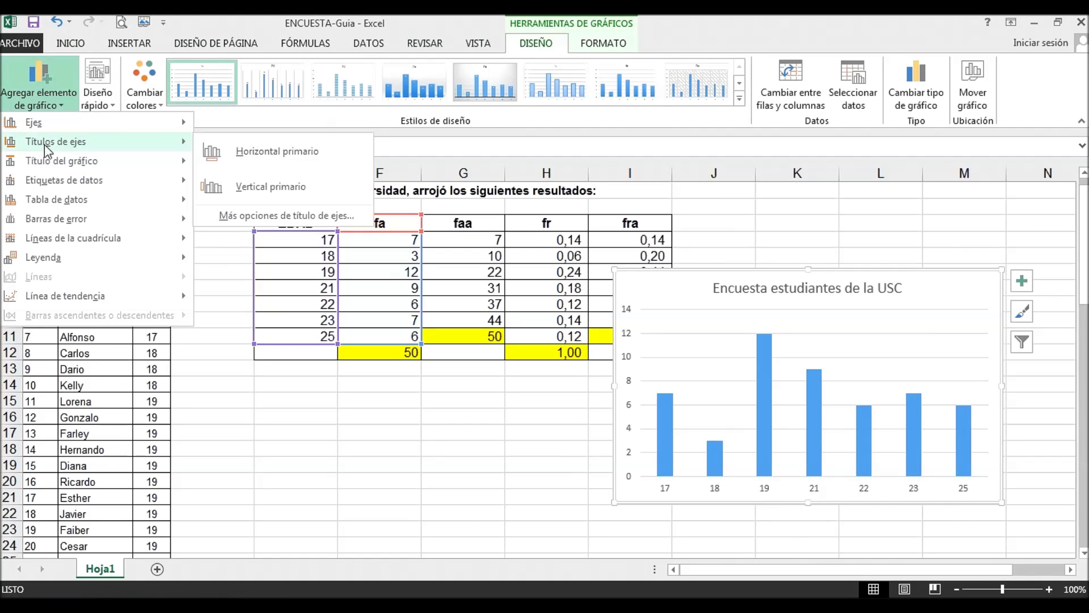
click(300, 157)
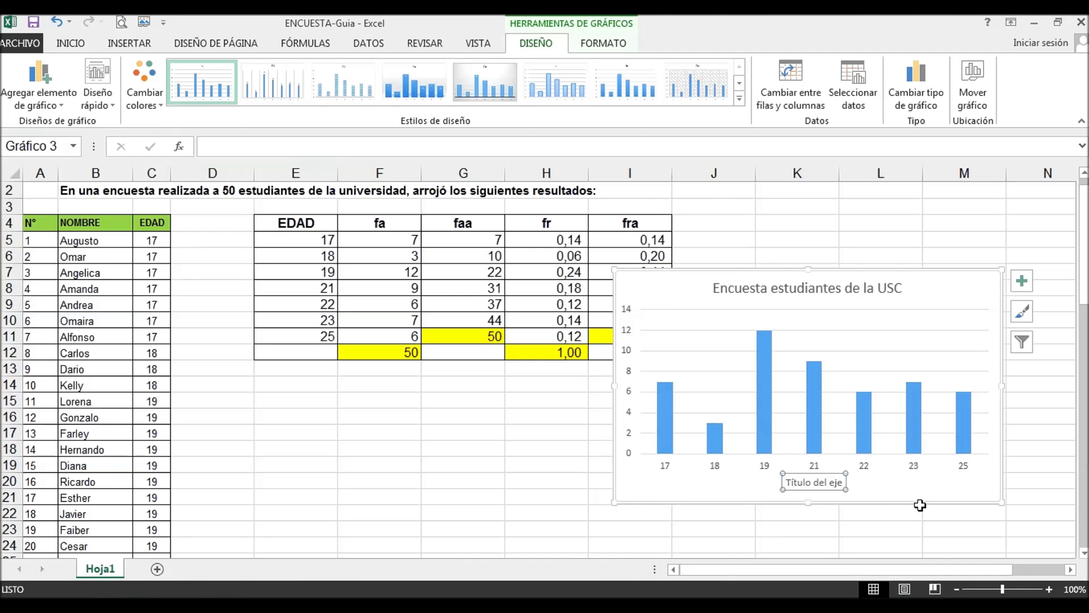
text(Edad en años)
key(Return)
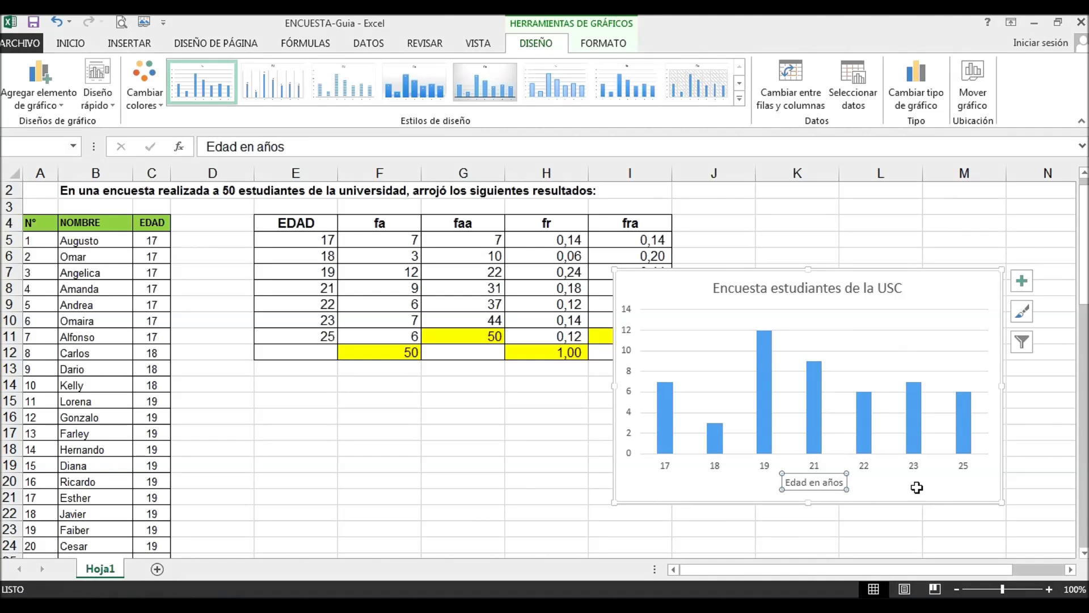
- Add a primary vertical axis title to the chart reading "Numero de estudiantes"
click(39, 82)
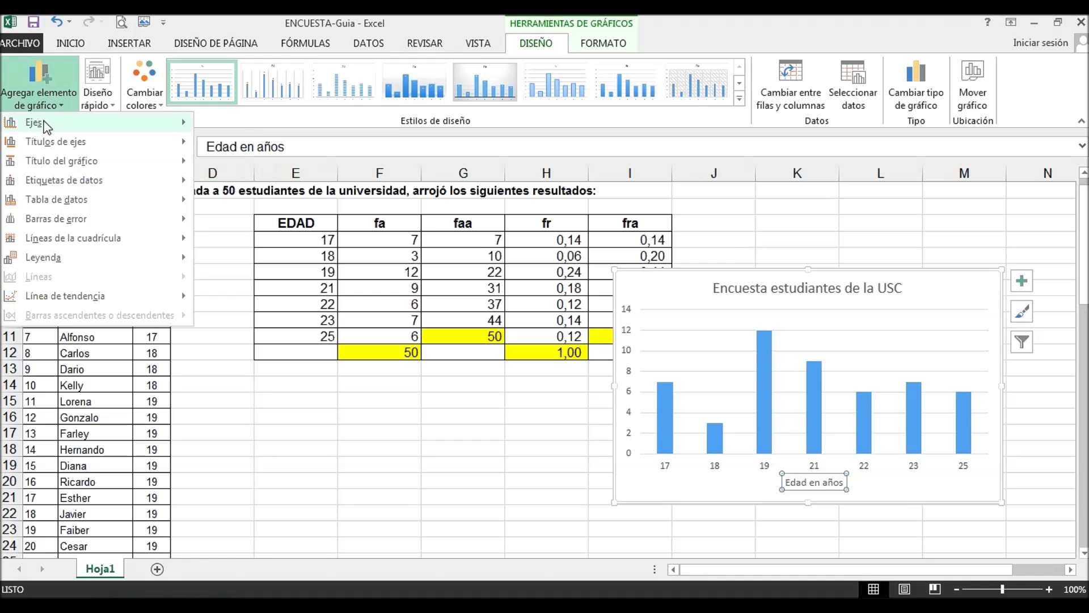
click(267, 185)
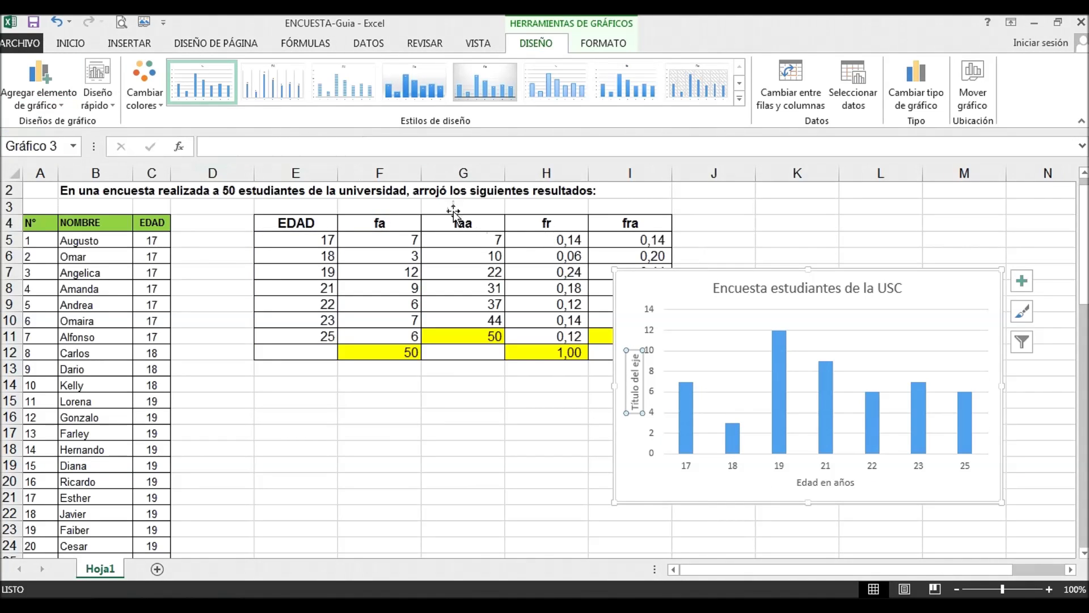
click(539, 420)
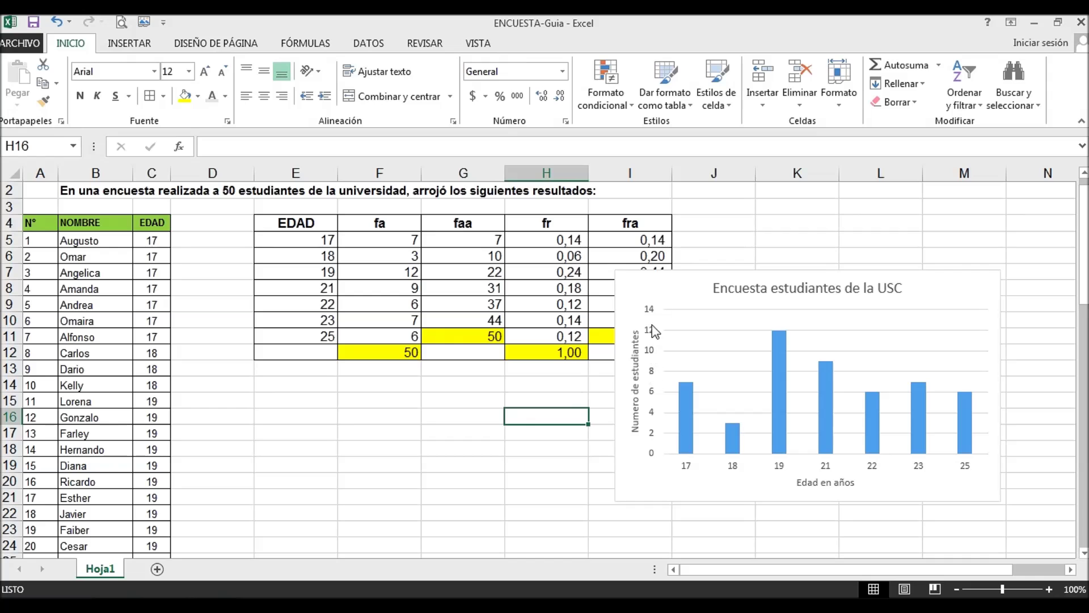
click(796, 240)
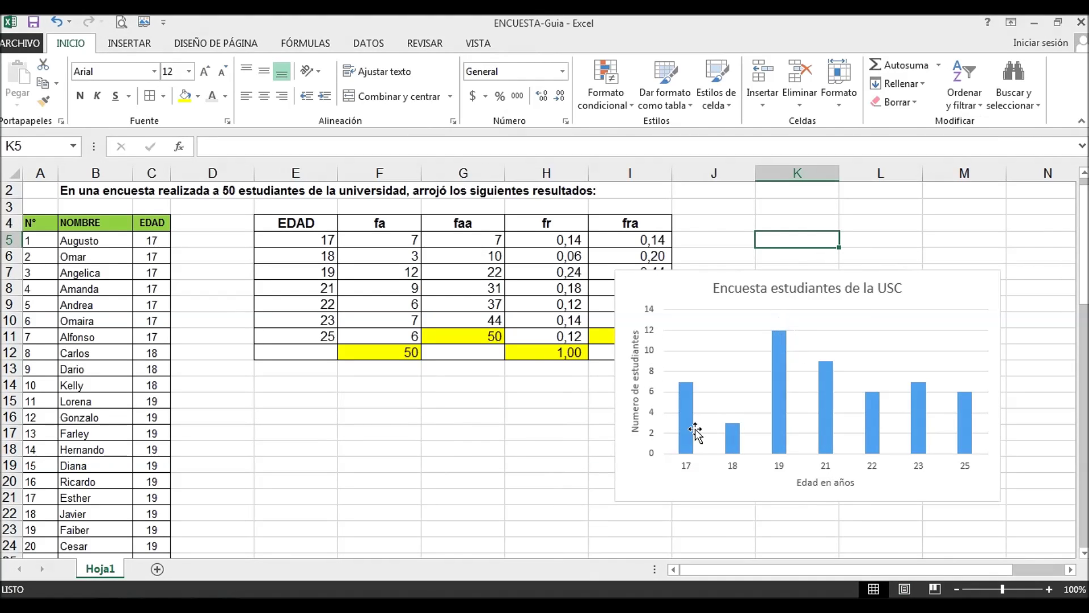
- Move the chart over columns G to L and add a data series named poligo with the values in F5:F11
drag(618, 470, 486, 493)
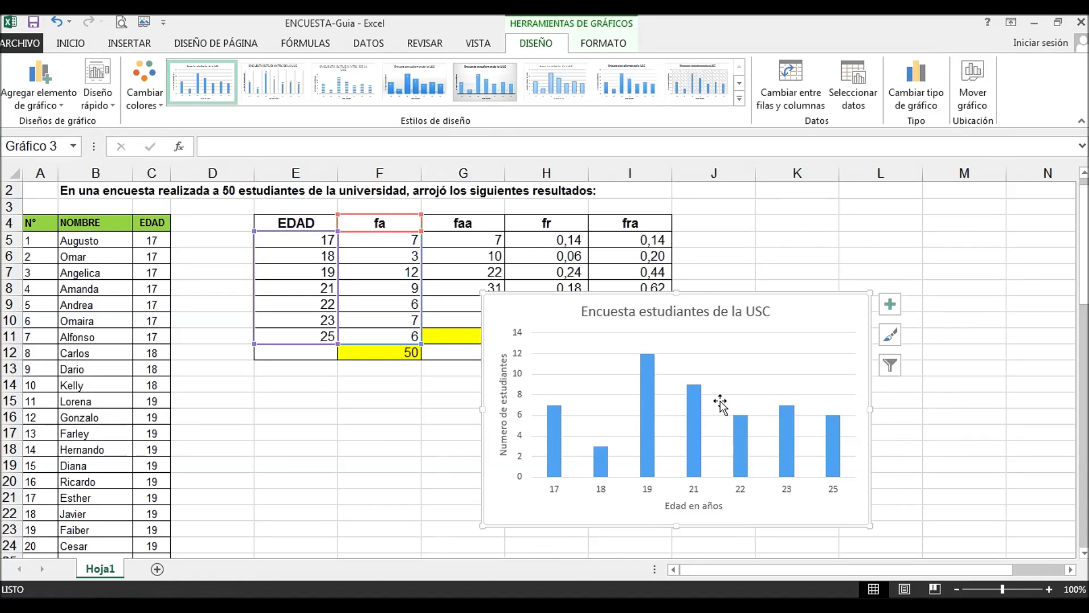
right_click(787, 321)
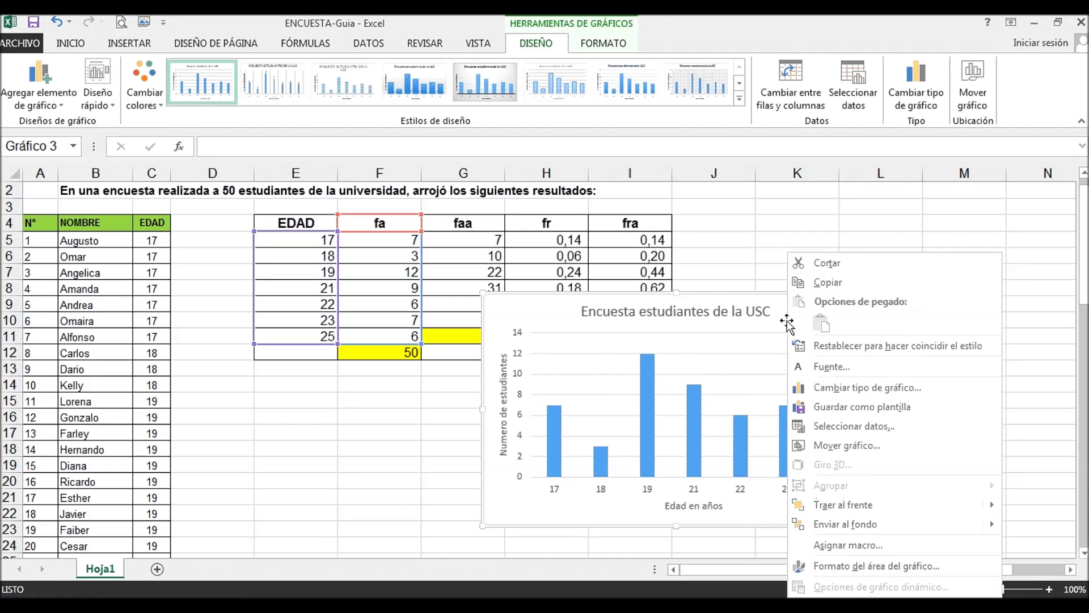
click(845, 426)
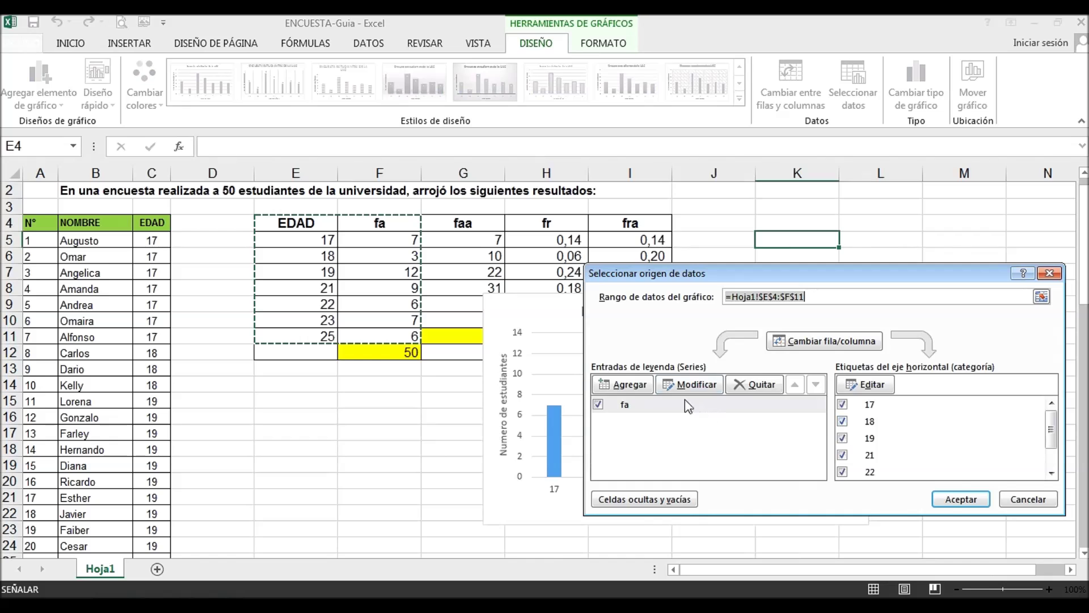
click(637, 387)
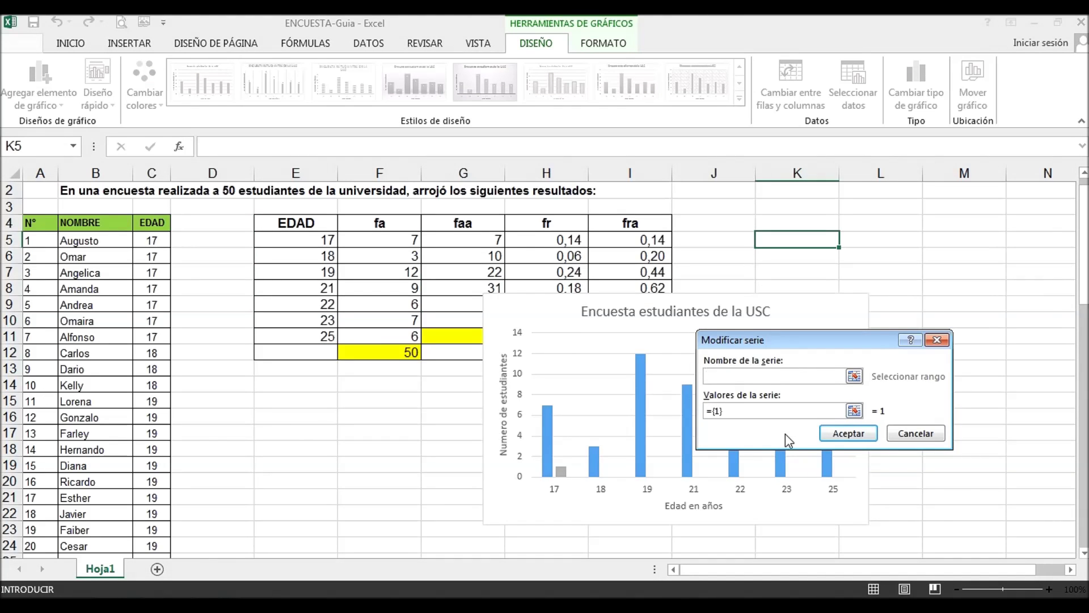
text(poligo)
click(742, 410)
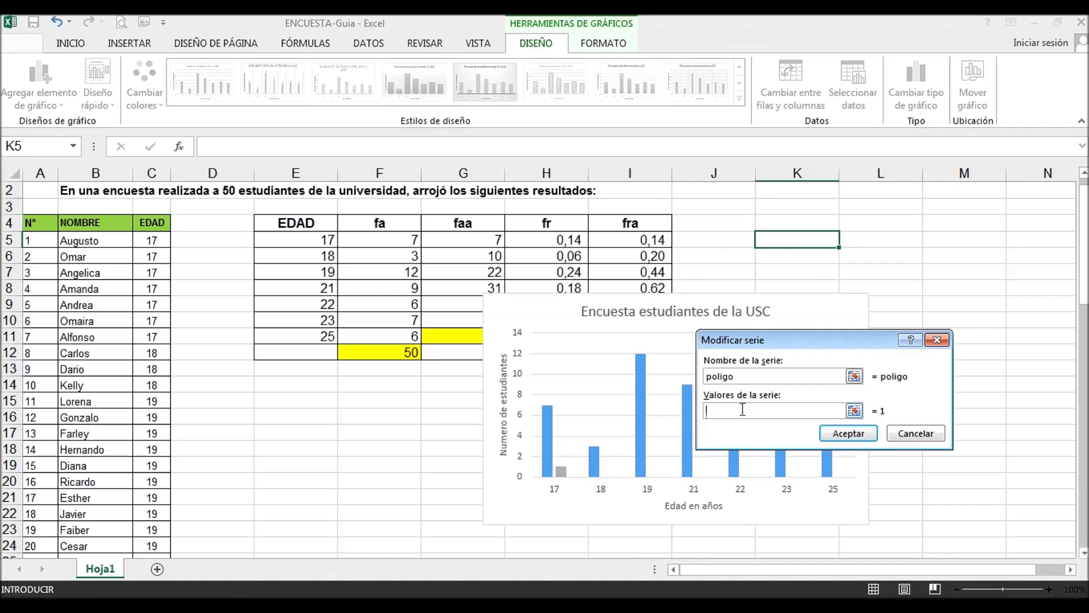
click(388, 240)
drag(388, 240, 388, 337)
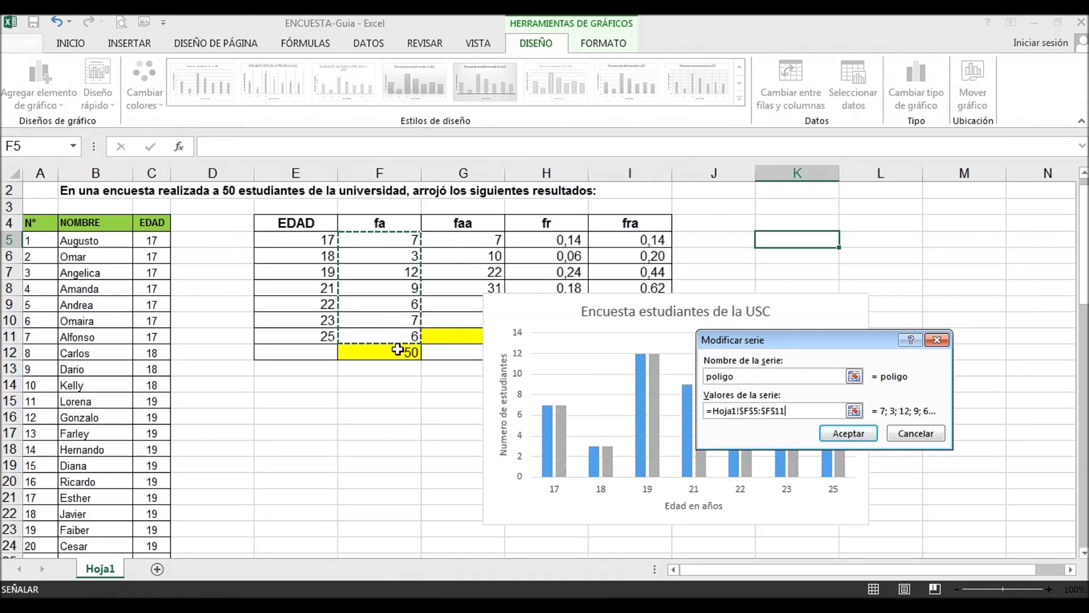
click(850, 435)
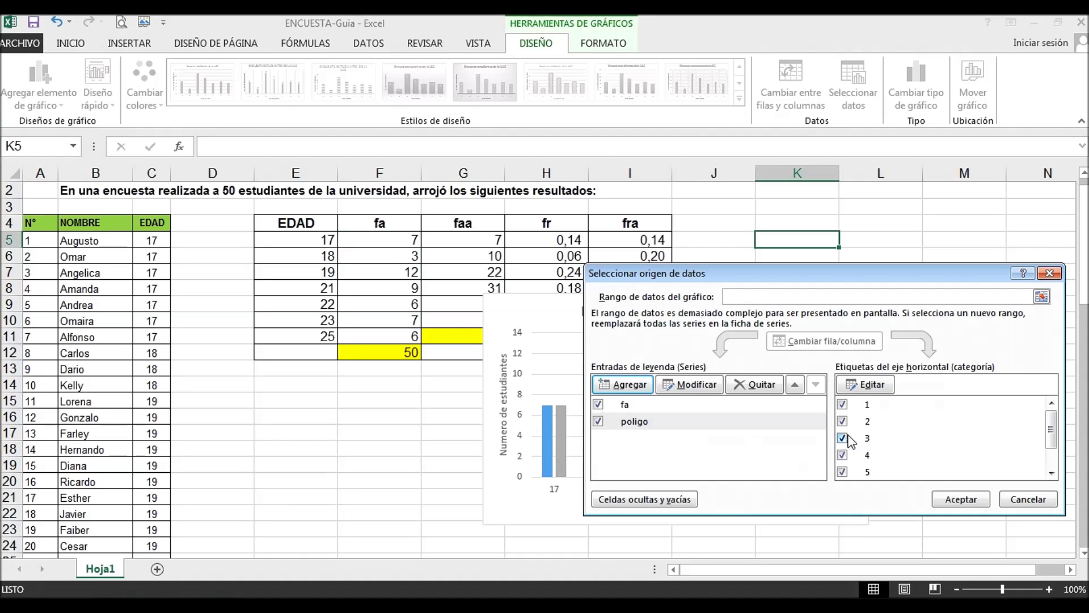
click(961, 499)
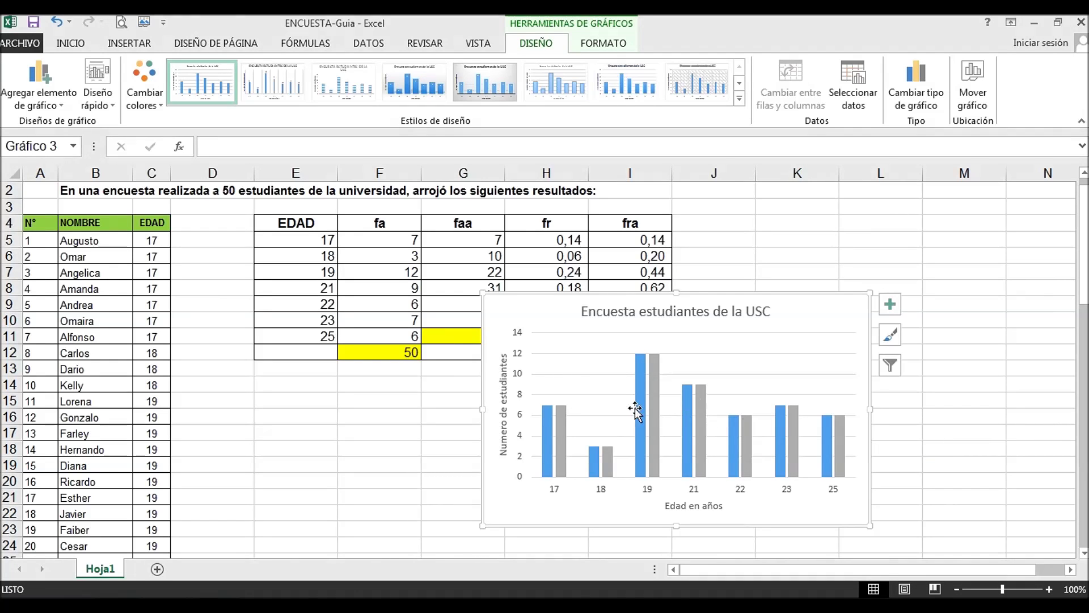
- Change the chart to the Clustered Column - Line combination, with fa as columns and poligo as a line on the primary axis
click(562, 426)
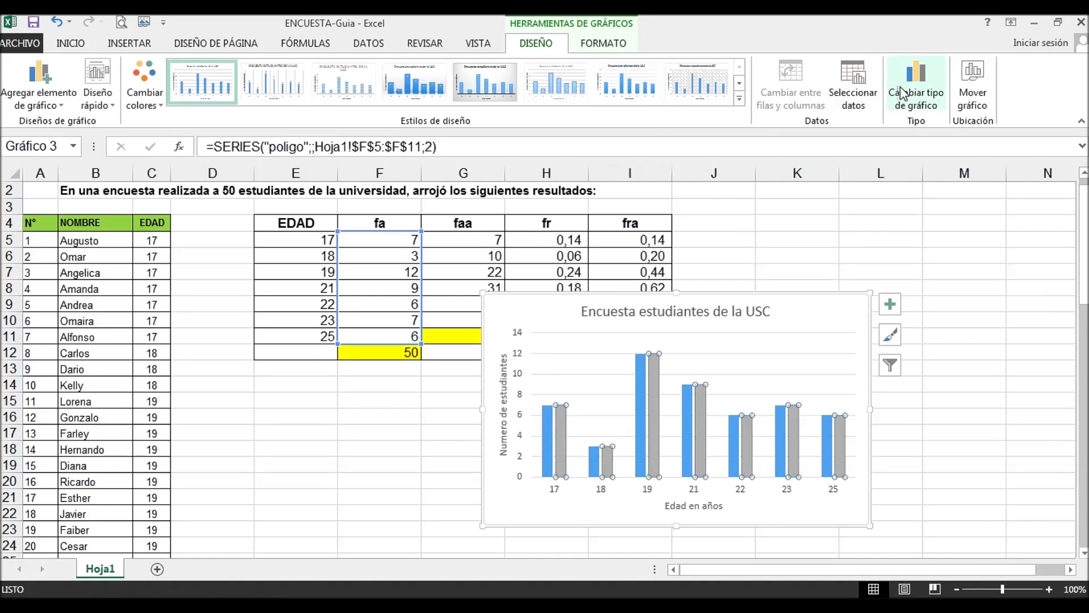
click(917, 90)
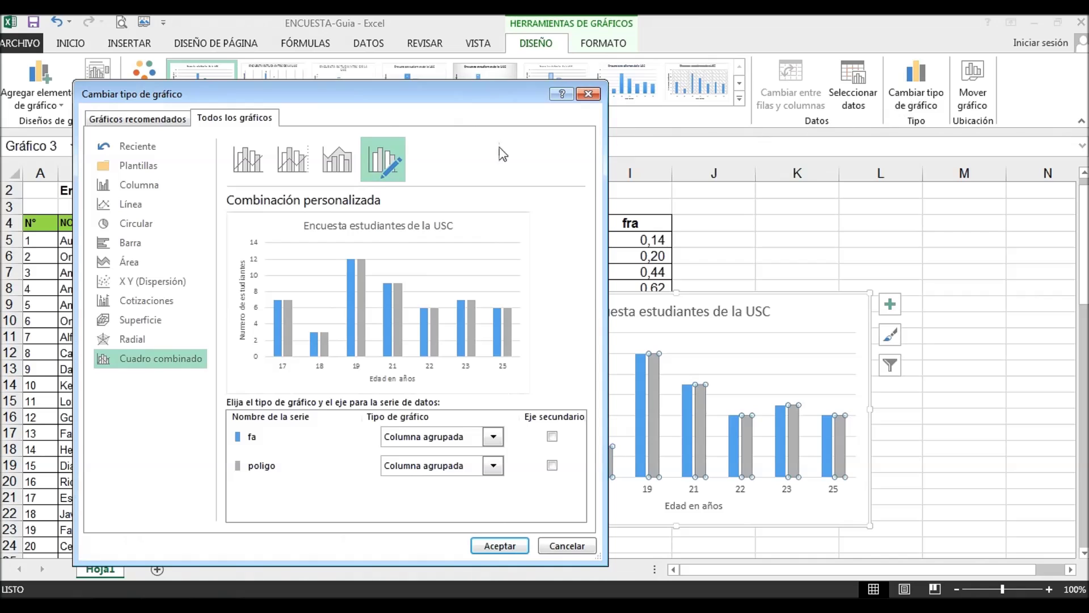
click(248, 164)
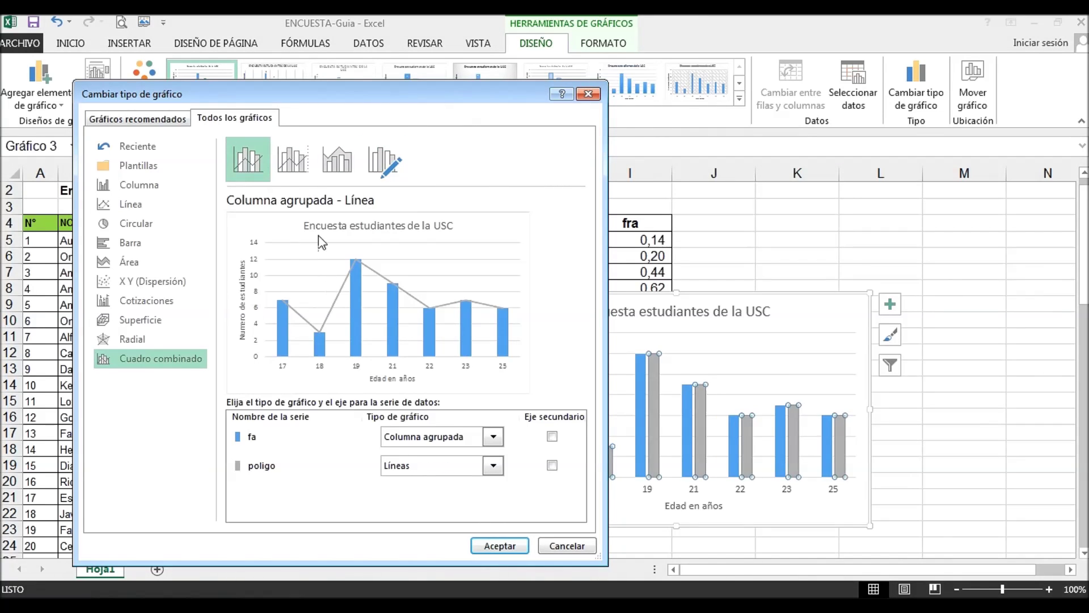
click(298, 166)
click(328, 166)
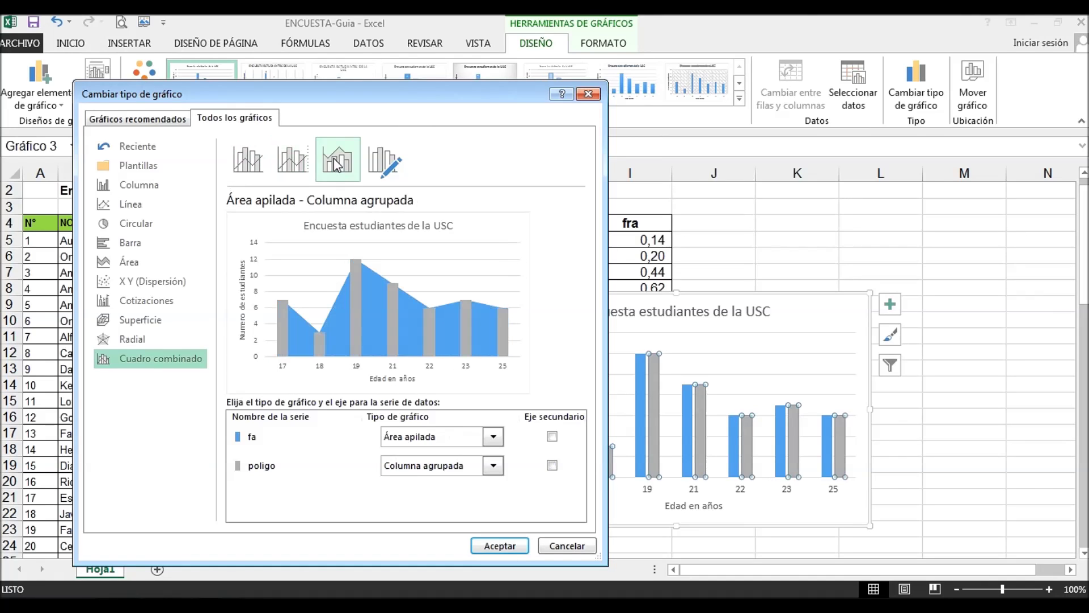
click(387, 162)
click(294, 162)
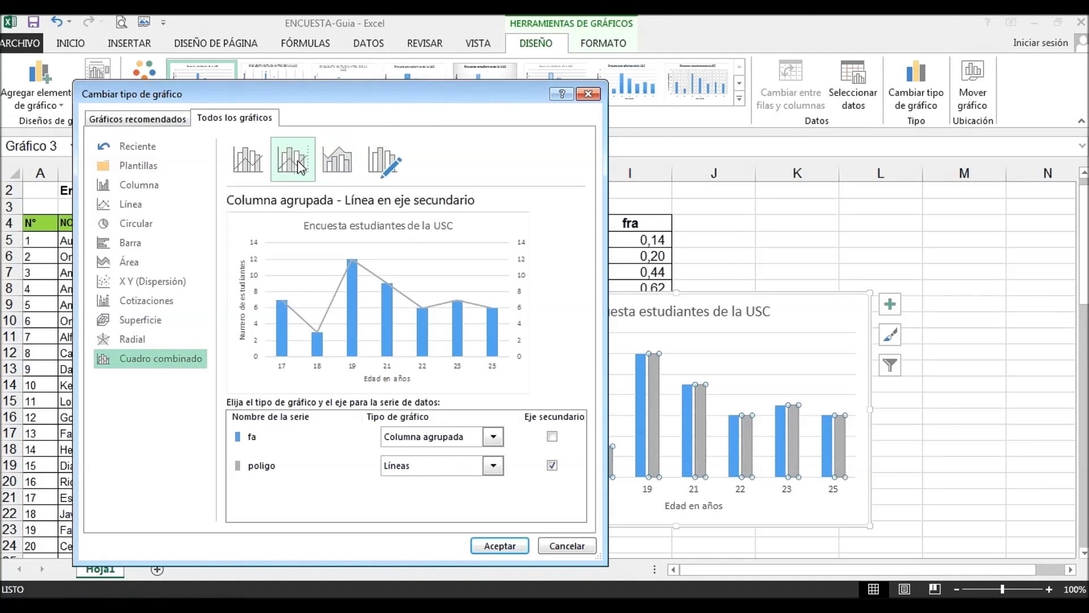
click(258, 169)
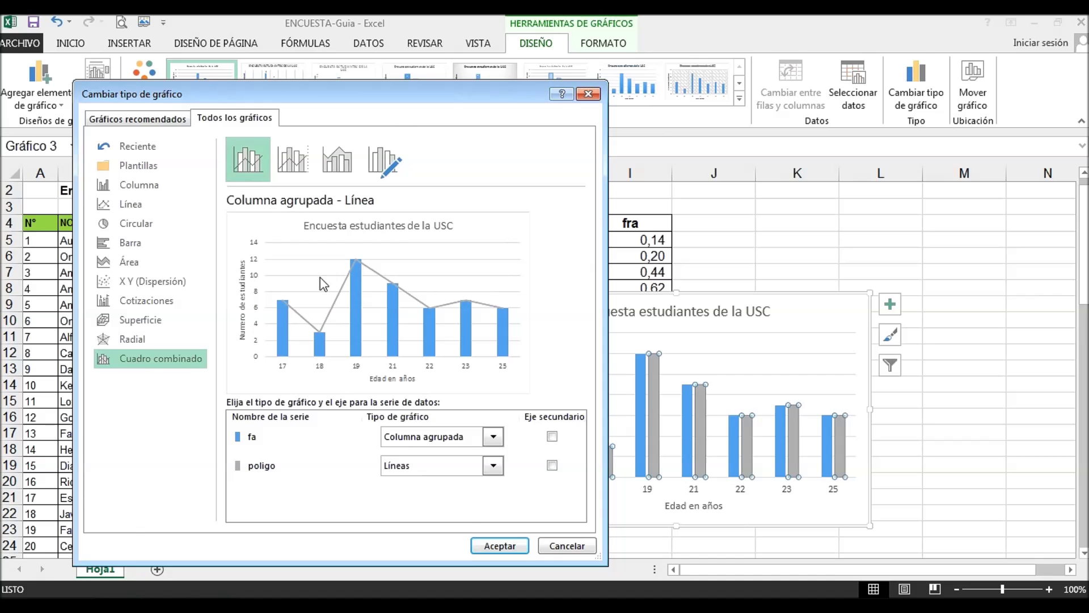
click(500, 545)
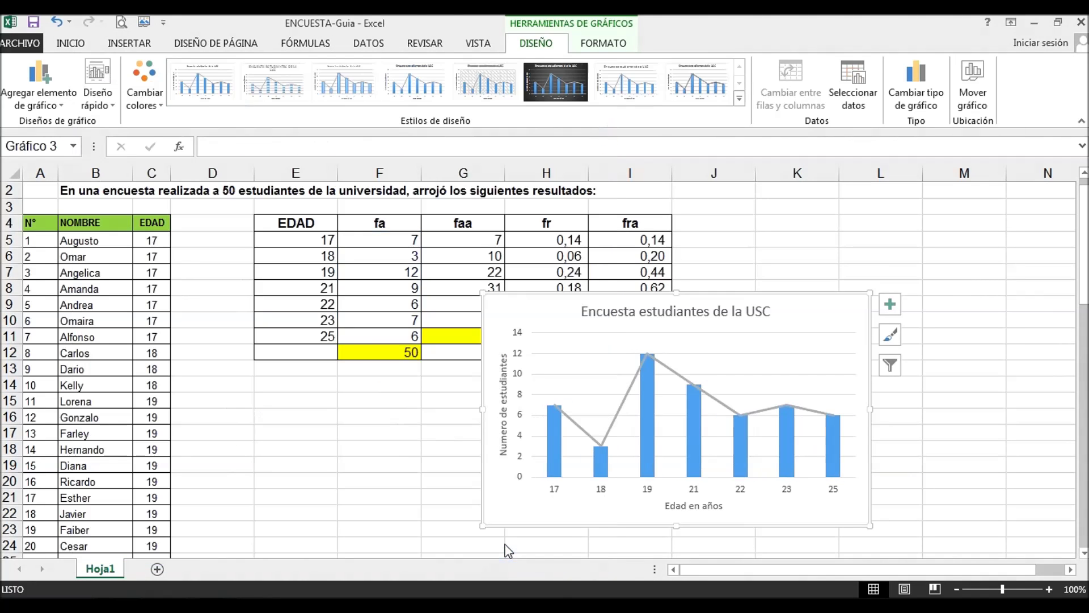
click(670, 373)
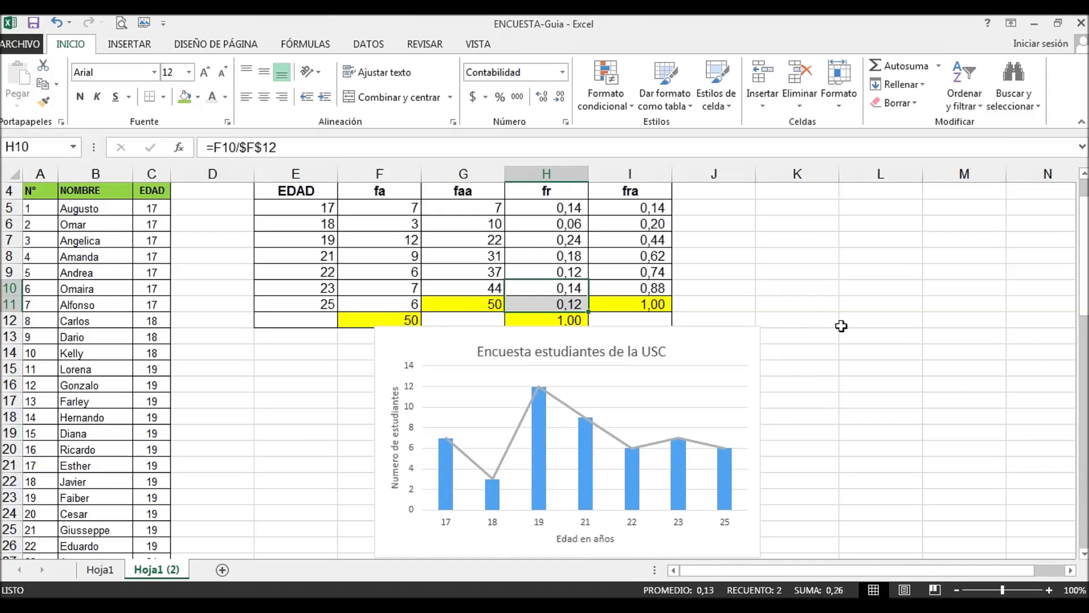
- Move the chart over columns G to K, and examine fa for ages 19 and 18 and faa for ages 17 to 22
drag(753, 347, 795, 347)
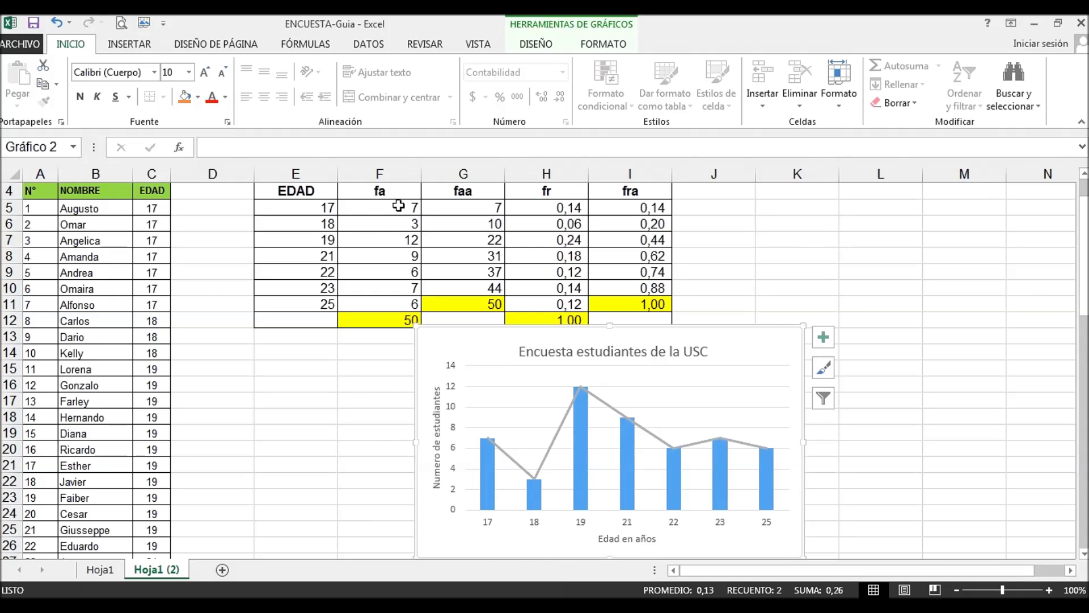
click(398, 244)
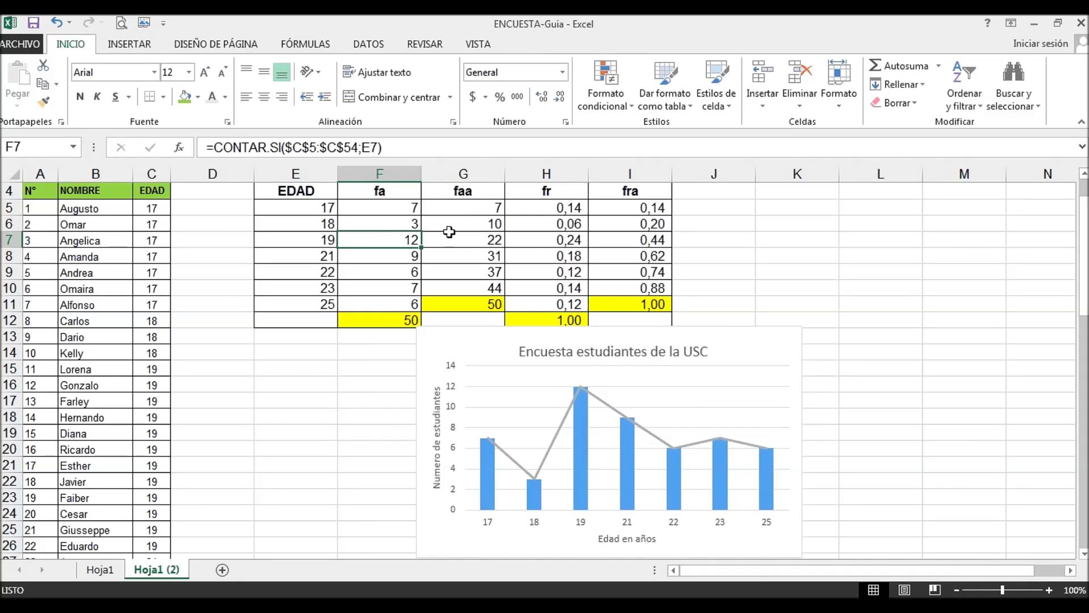
click(481, 209)
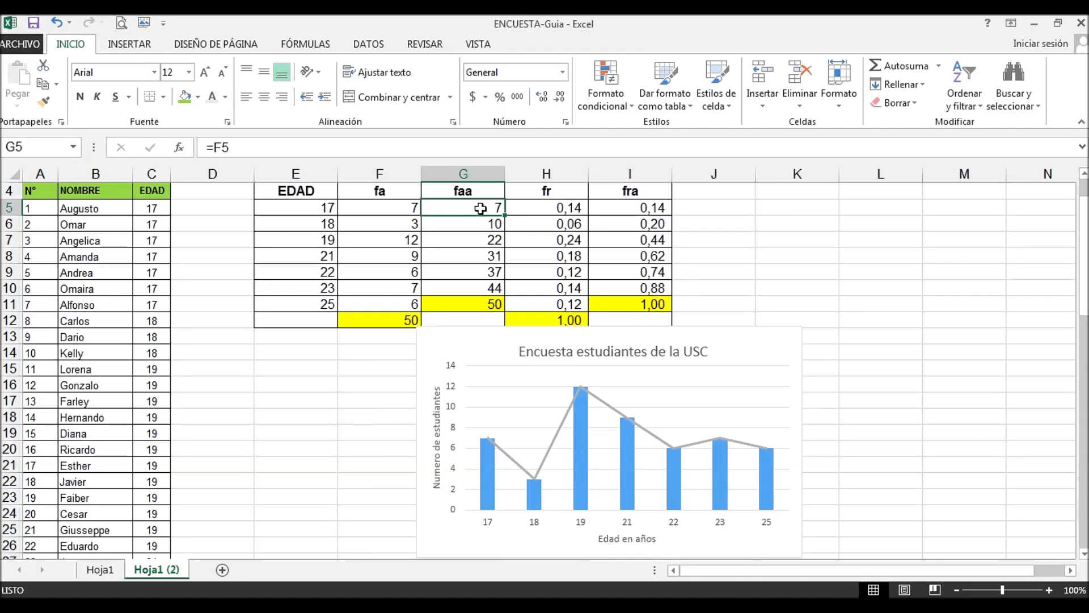
drag(481, 210, 479, 269)
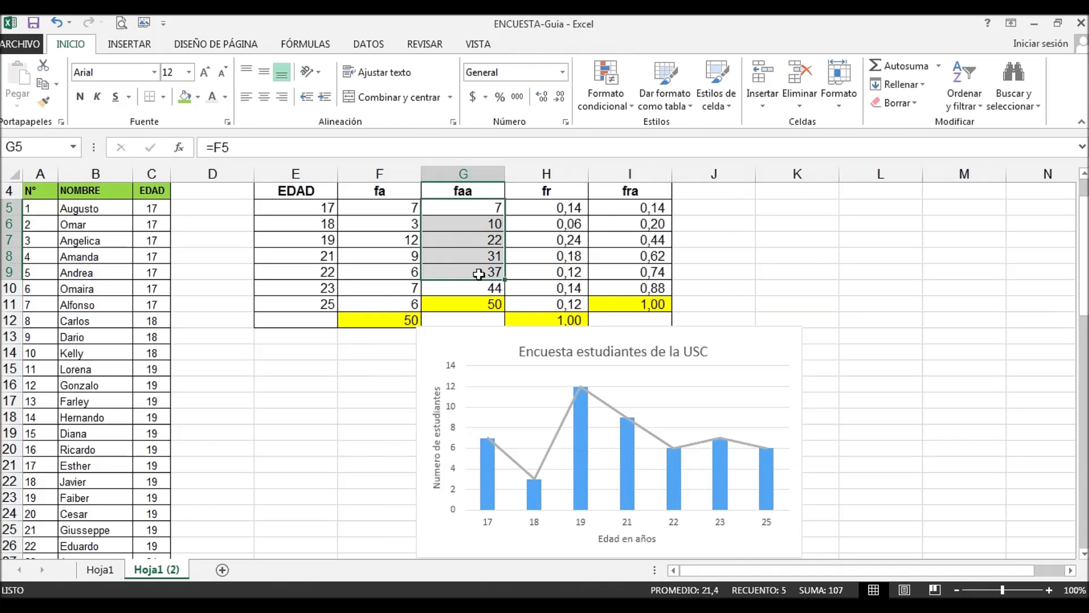
click(378, 225)
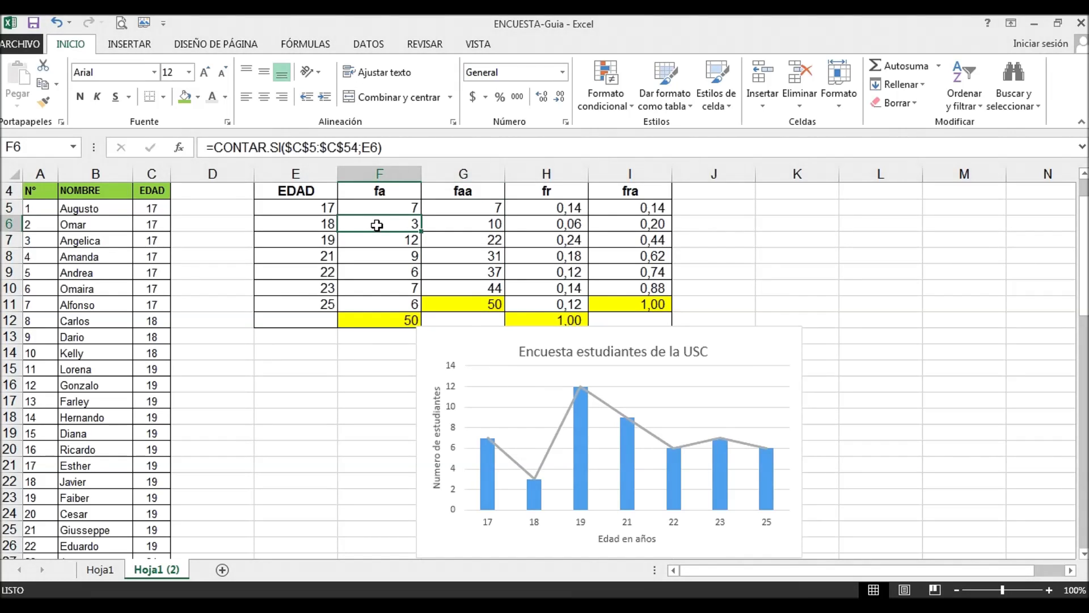
click(321, 225)
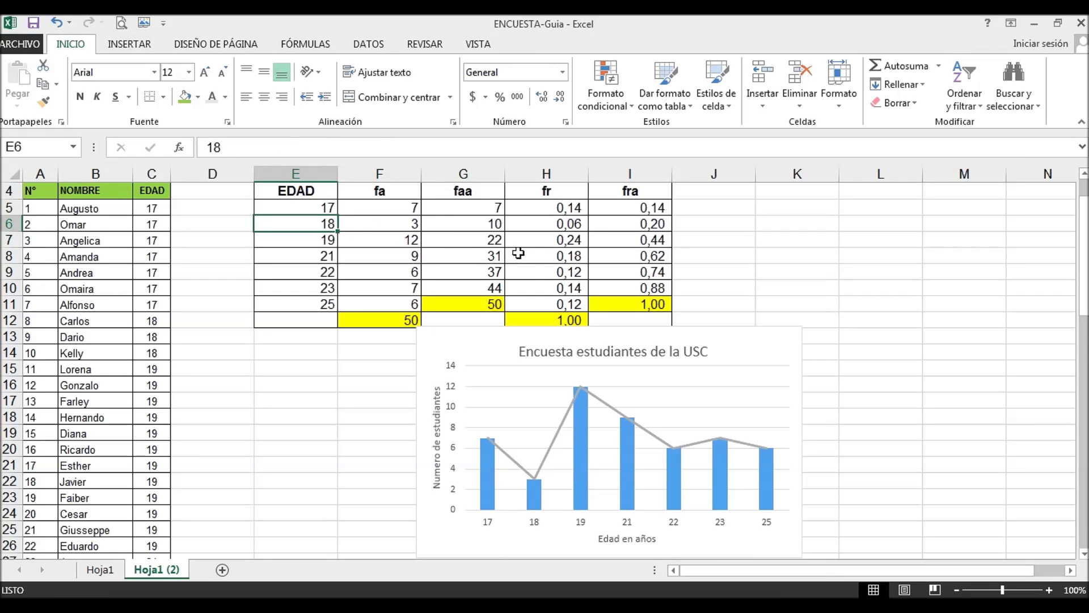
- Examine the relative frequencies in fr for ages 19, 18, 23 and 25, and the cumulative ones in fra for ages 17 to 22
click(556, 241)
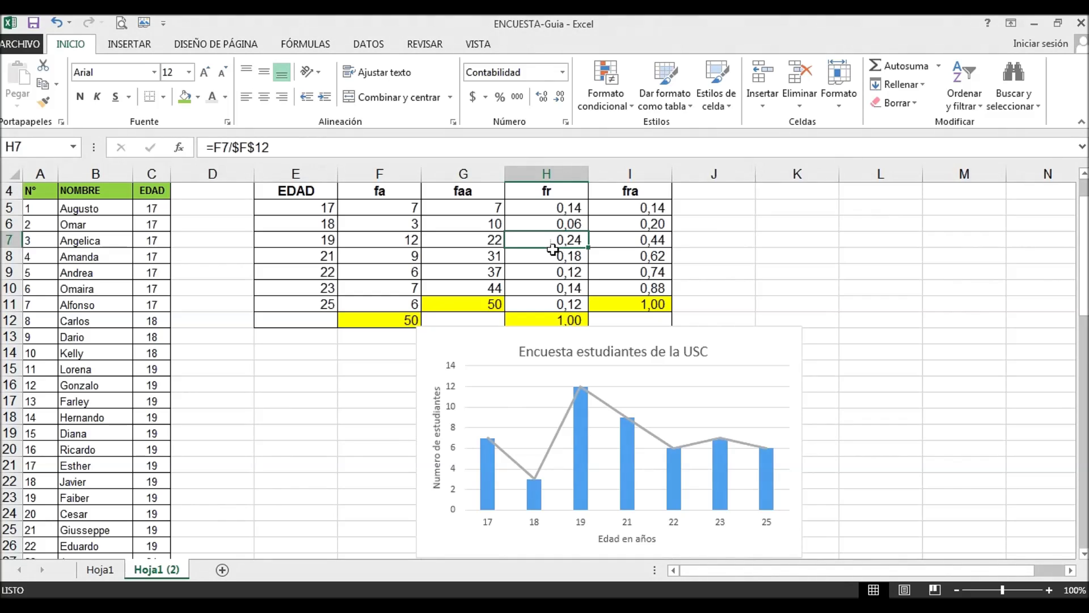
click(327, 241)
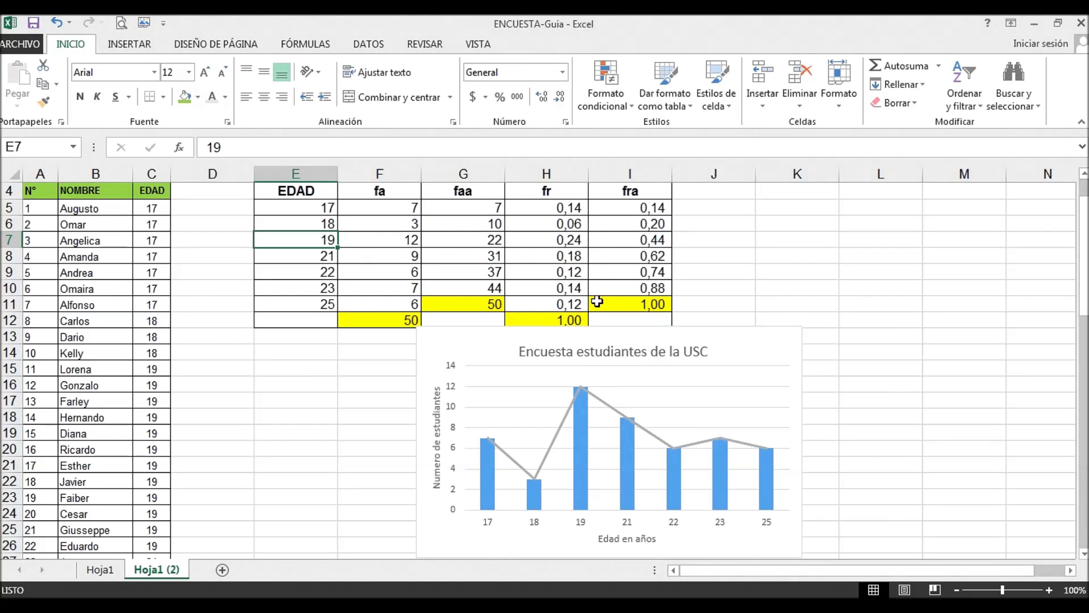
click(571, 227)
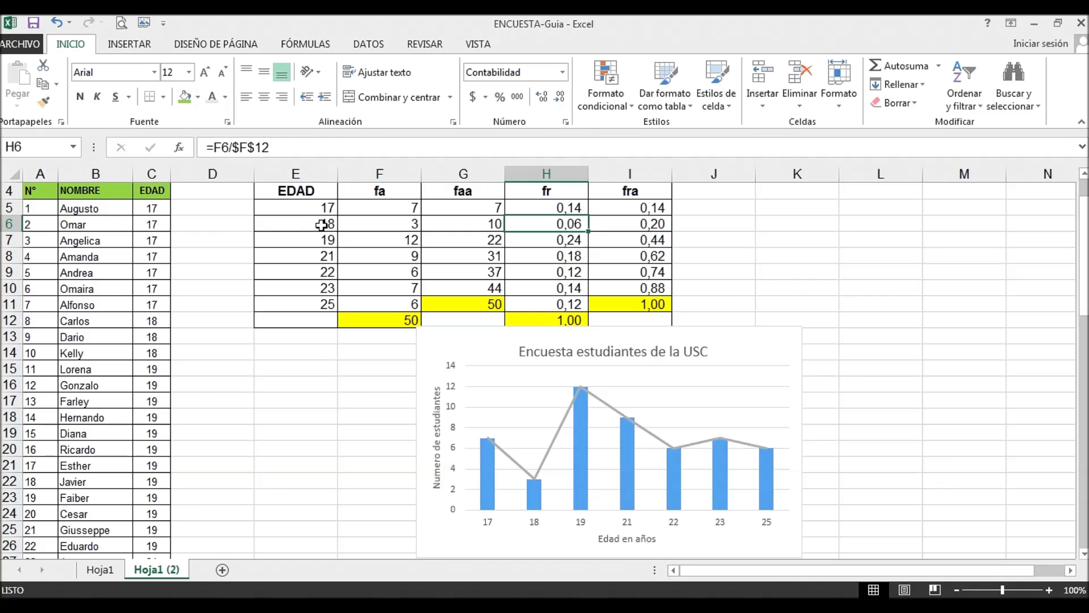
click(644, 213)
drag(644, 213, 646, 270)
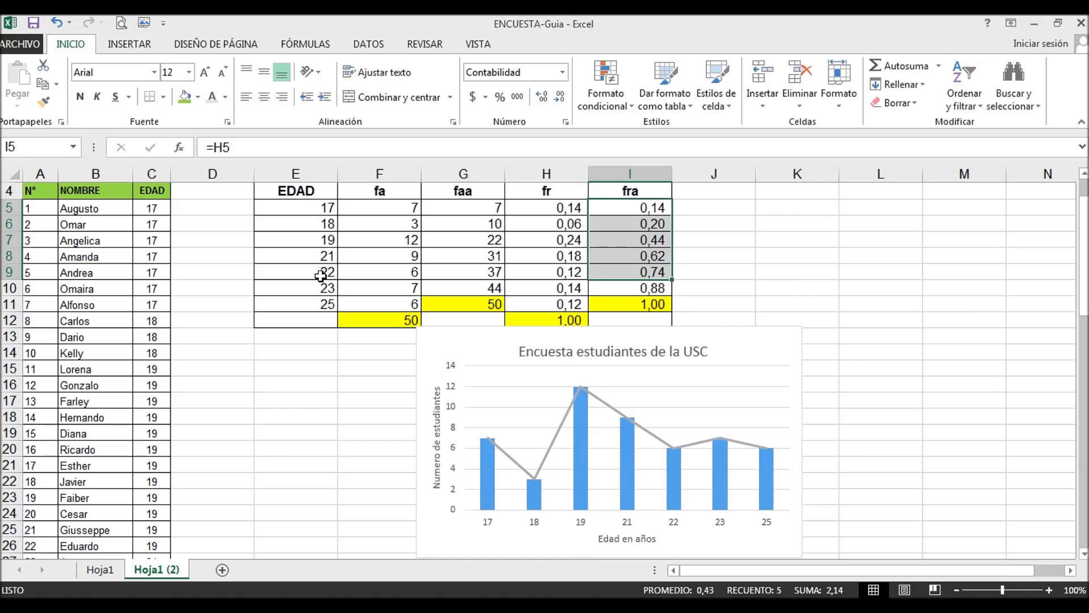
drag(553, 290, 555, 302)
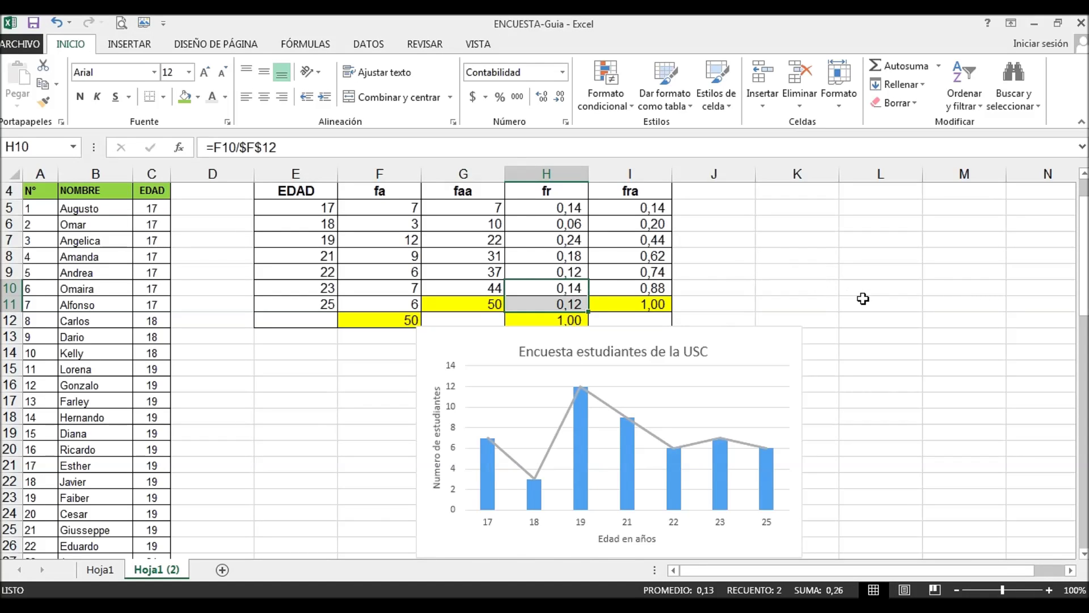
click(836, 269)
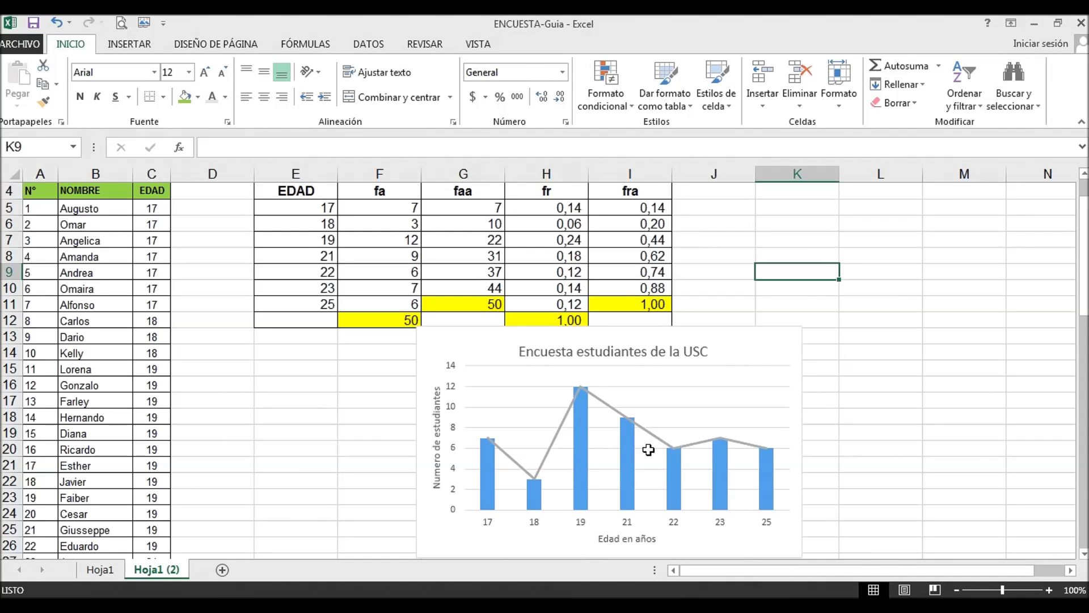